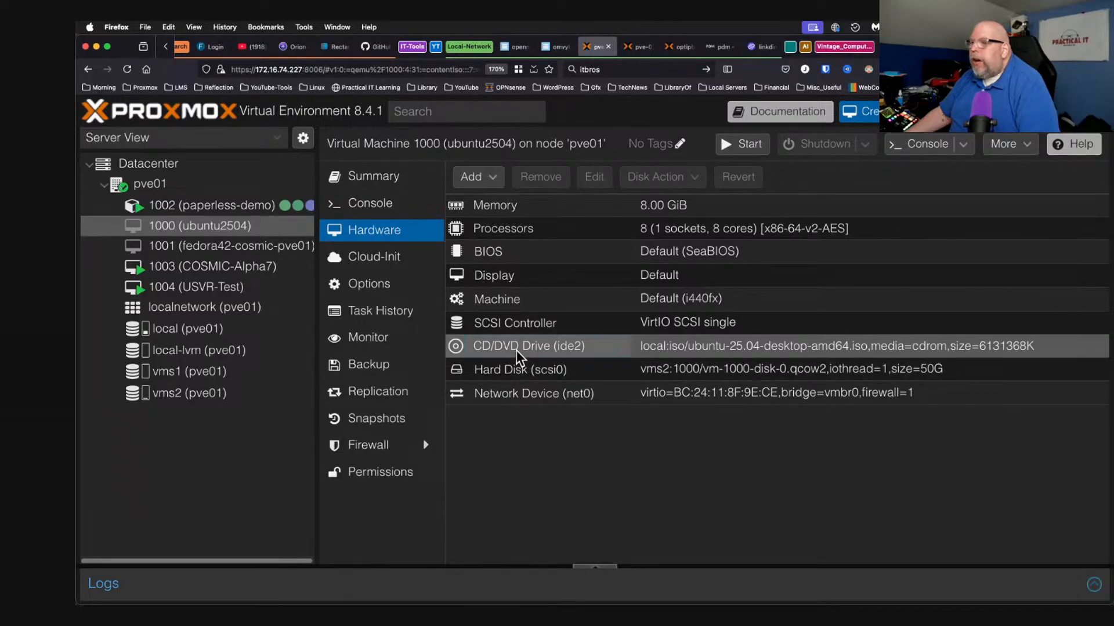
Load rescuezilla-2.6-64bit.oracular.iso into VM 1000's CD/DVD drive.
double_click(516, 350)
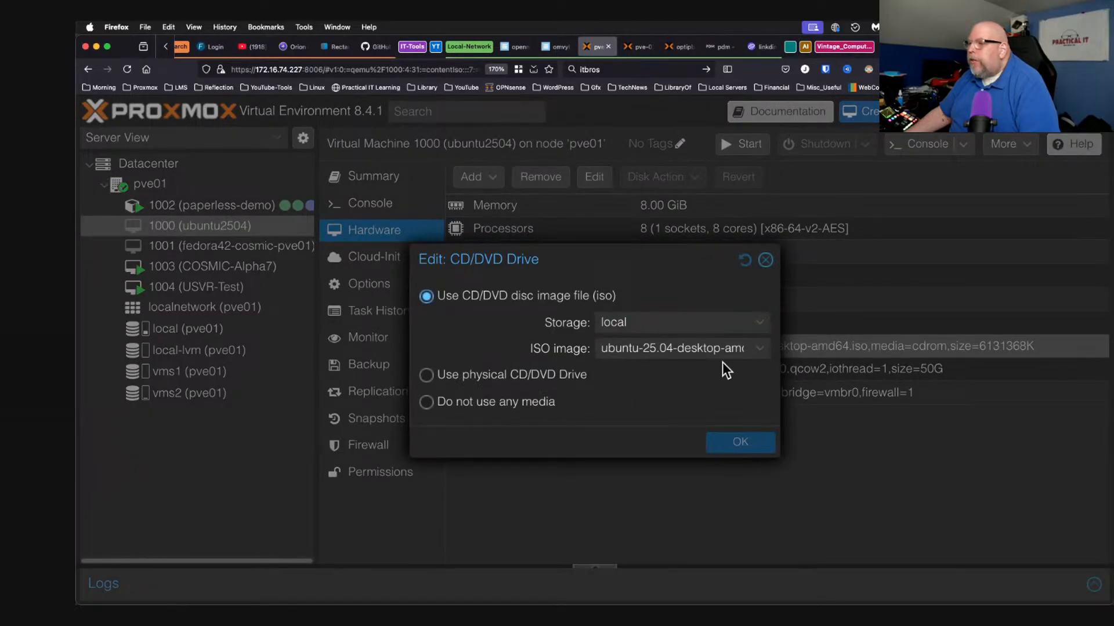
click(762, 359)
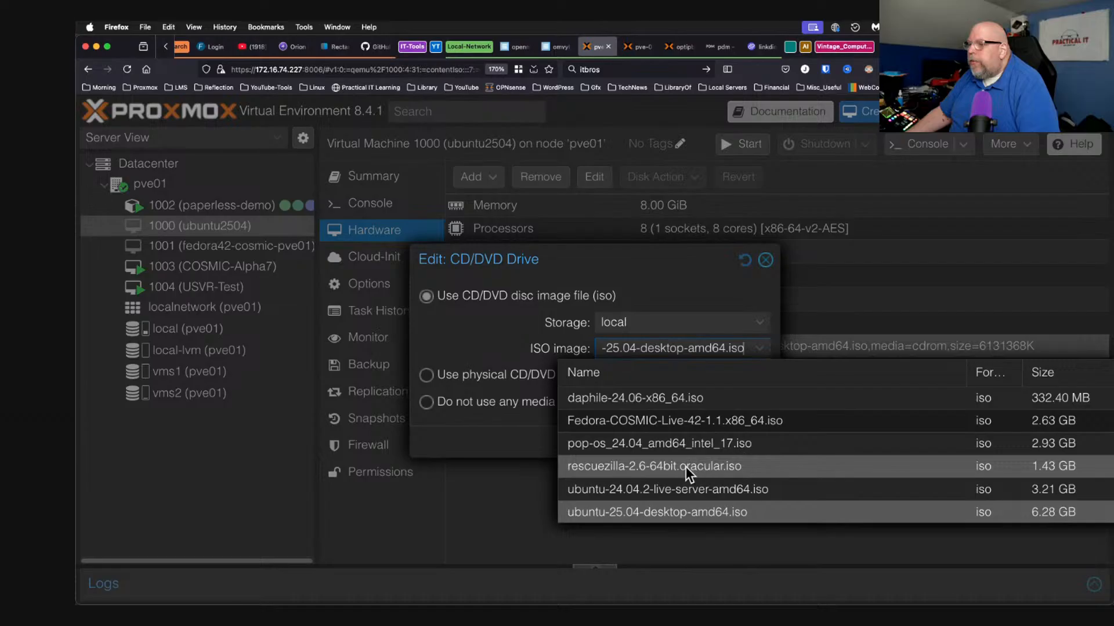
click(590, 468)
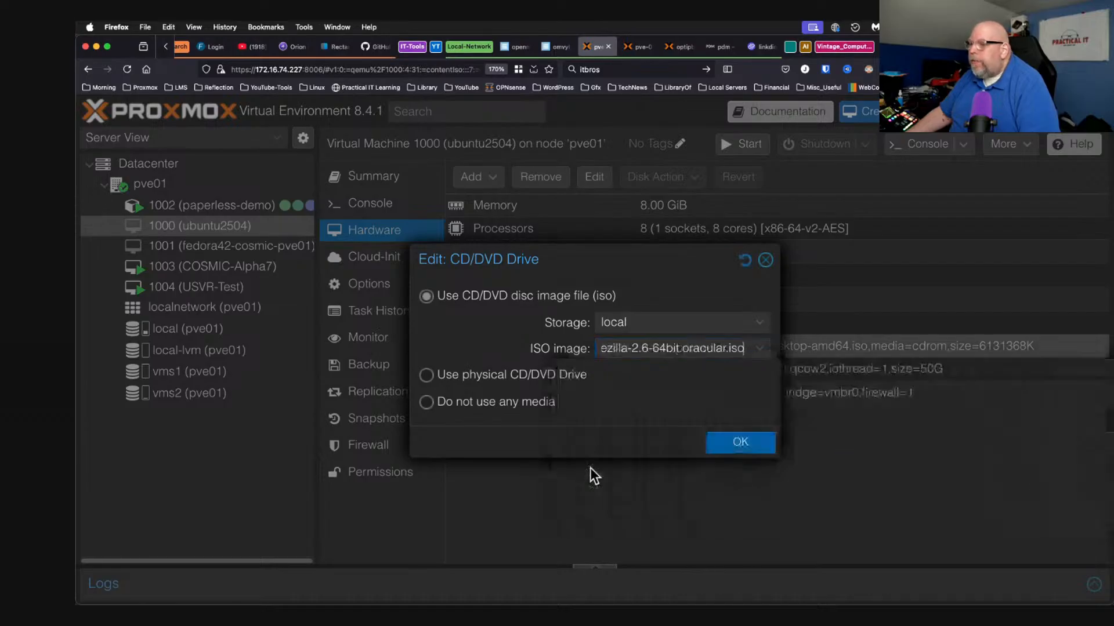
click(735, 446)
Start VM 1000 from its console and check the vms2 storage usage.
click(374, 204)
click(764, 382)
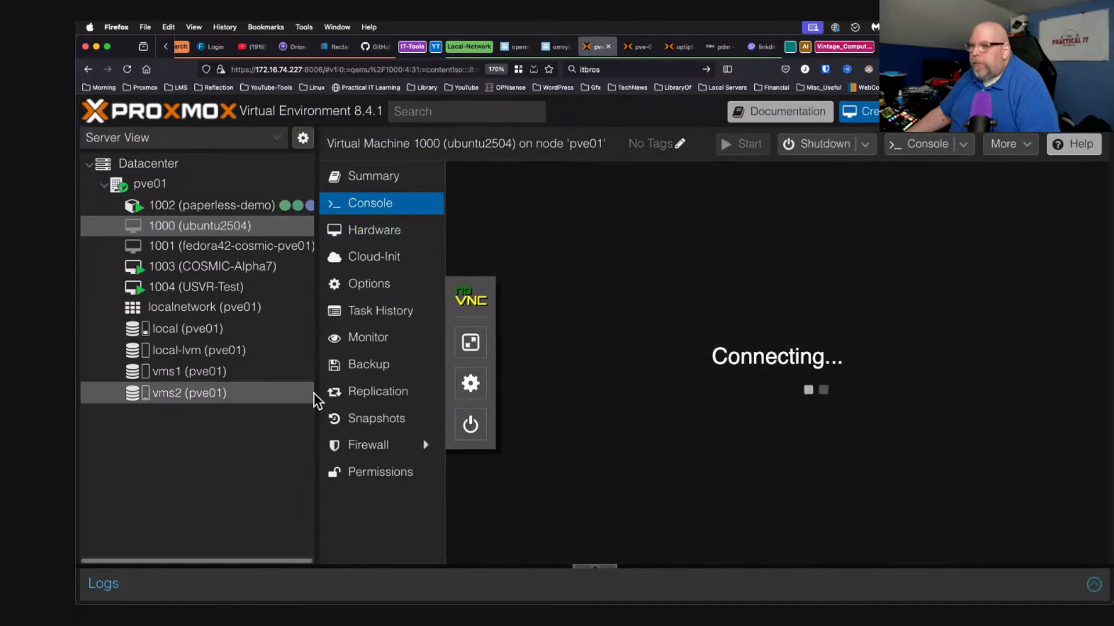
click(232, 393)
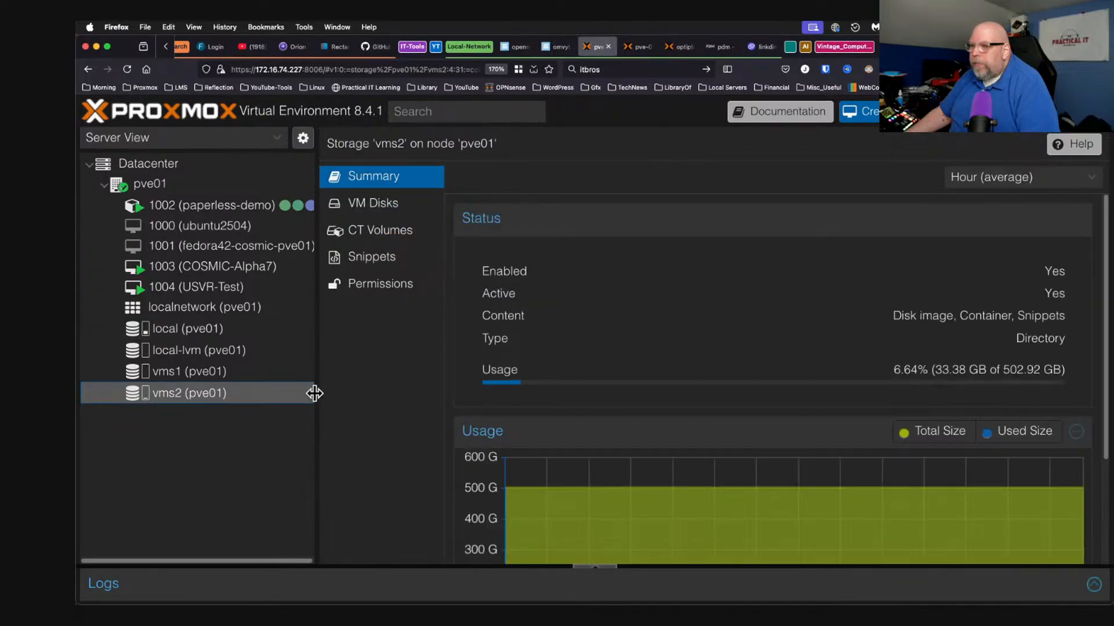
drag(312, 394, 214, 383)
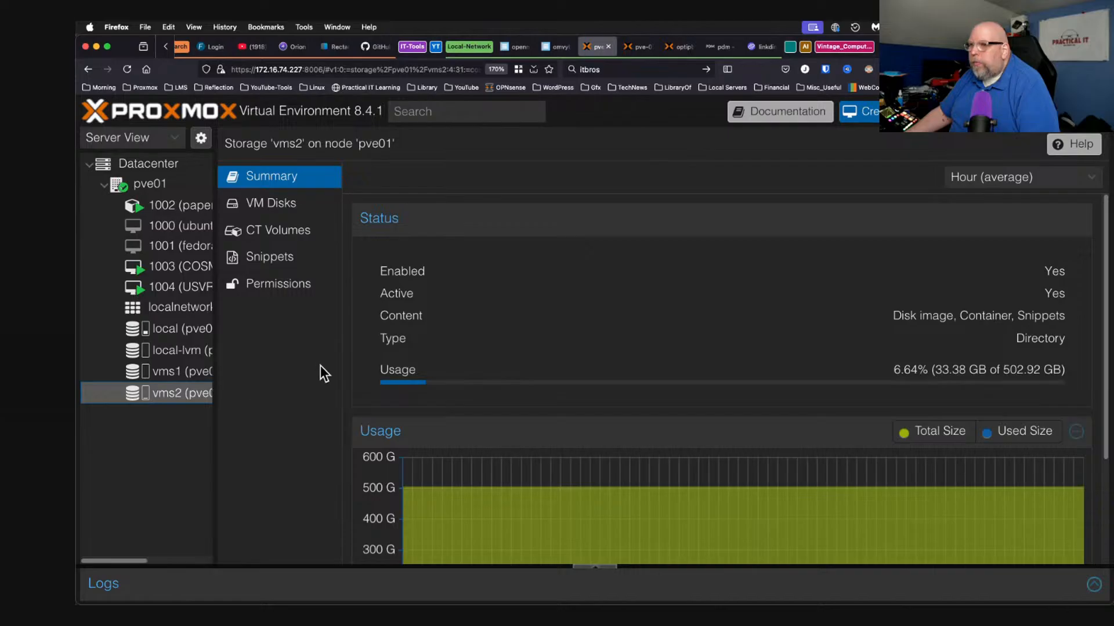
Restart the Ubuntu guest from its power menu in VM 1000's console.
click(184, 228)
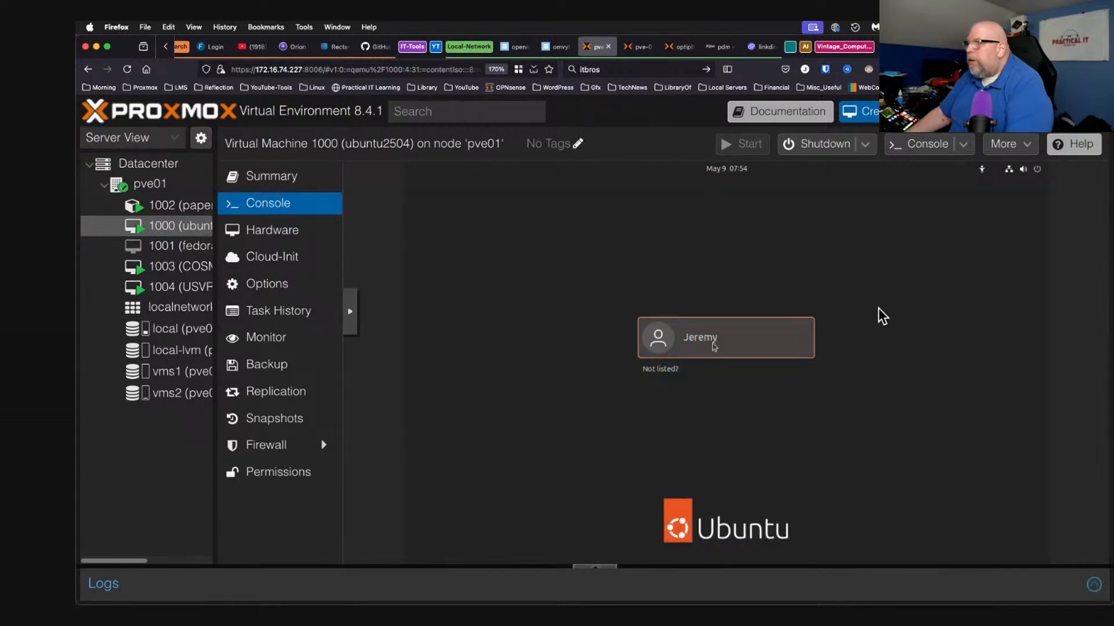
click(1041, 169)
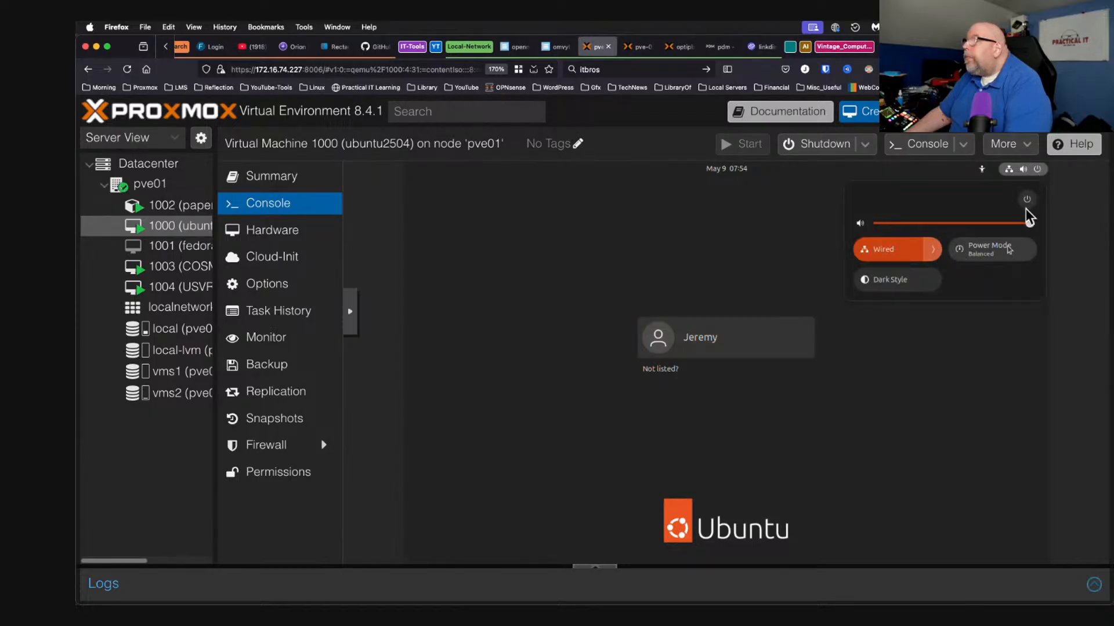
click(1028, 200)
click(885, 276)
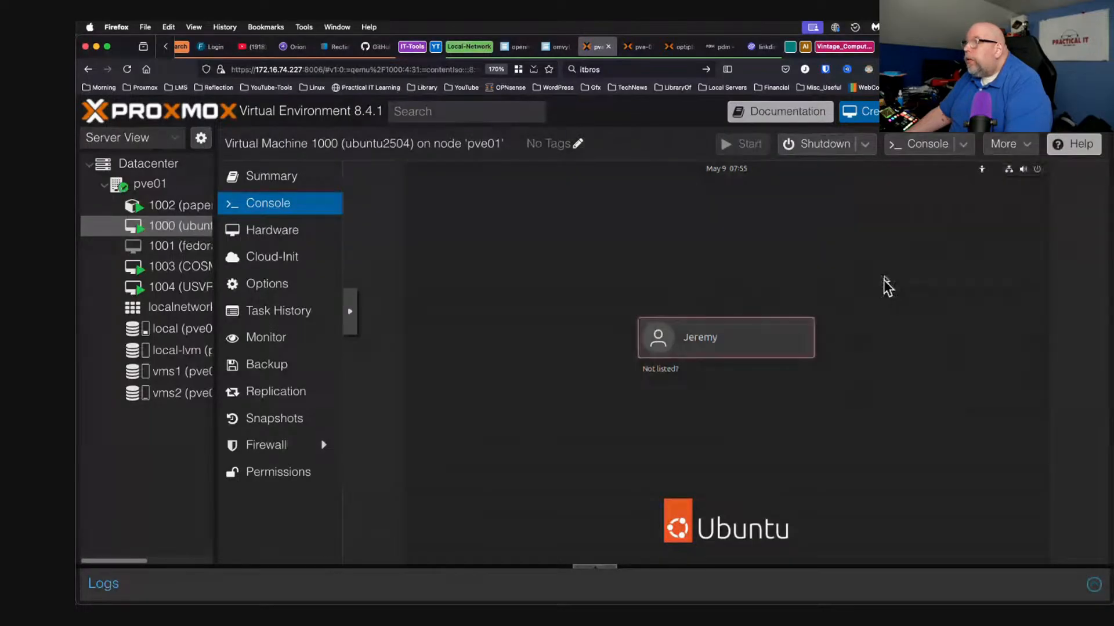
click(757, 390)
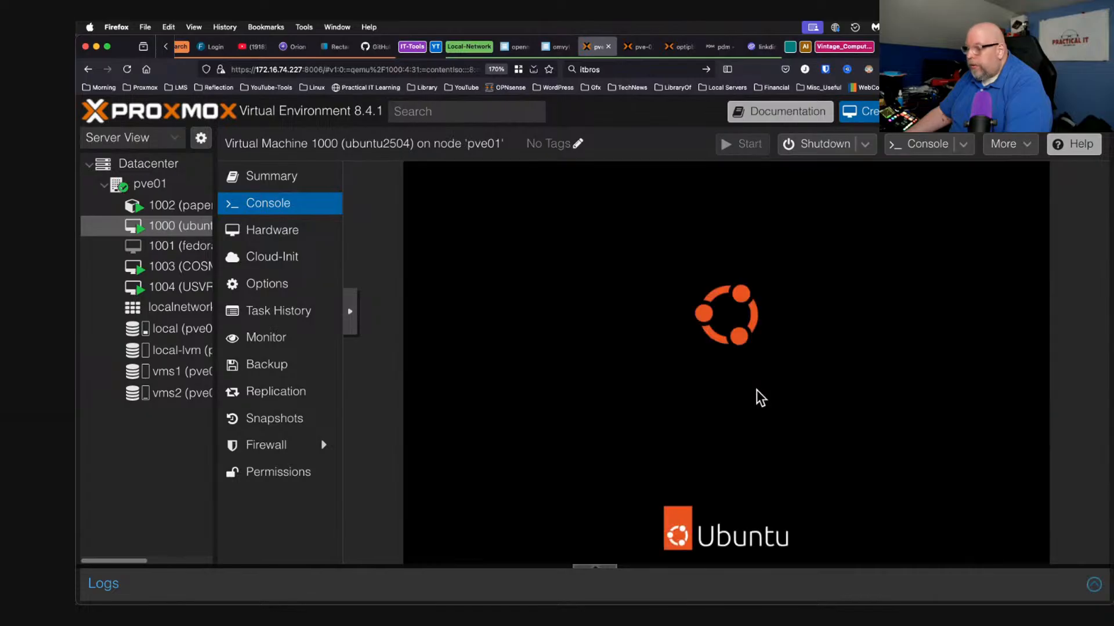
Boot from DVD/CD in the SeaBIOS boot menu and start Rescuezilla in English.
key(Escape)
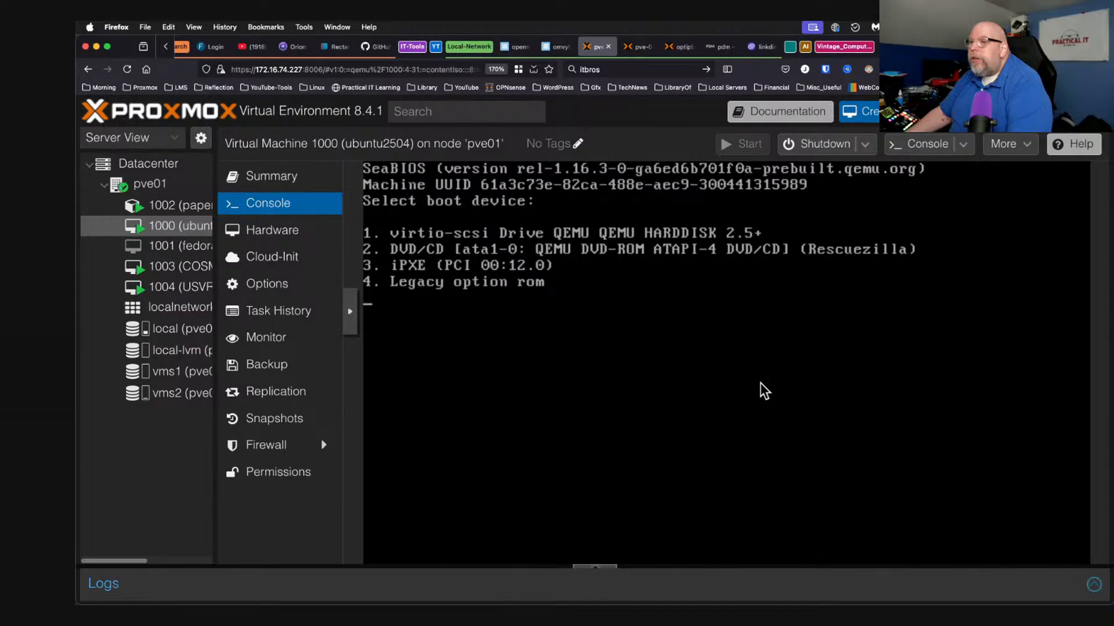
key(2)
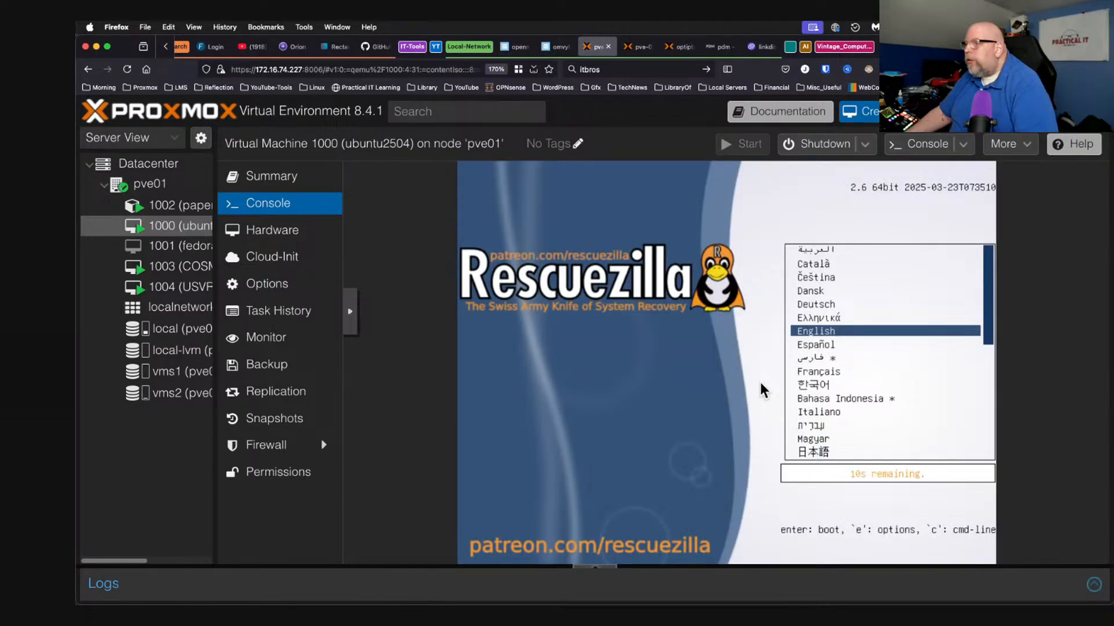
key(Return)
key(Return)
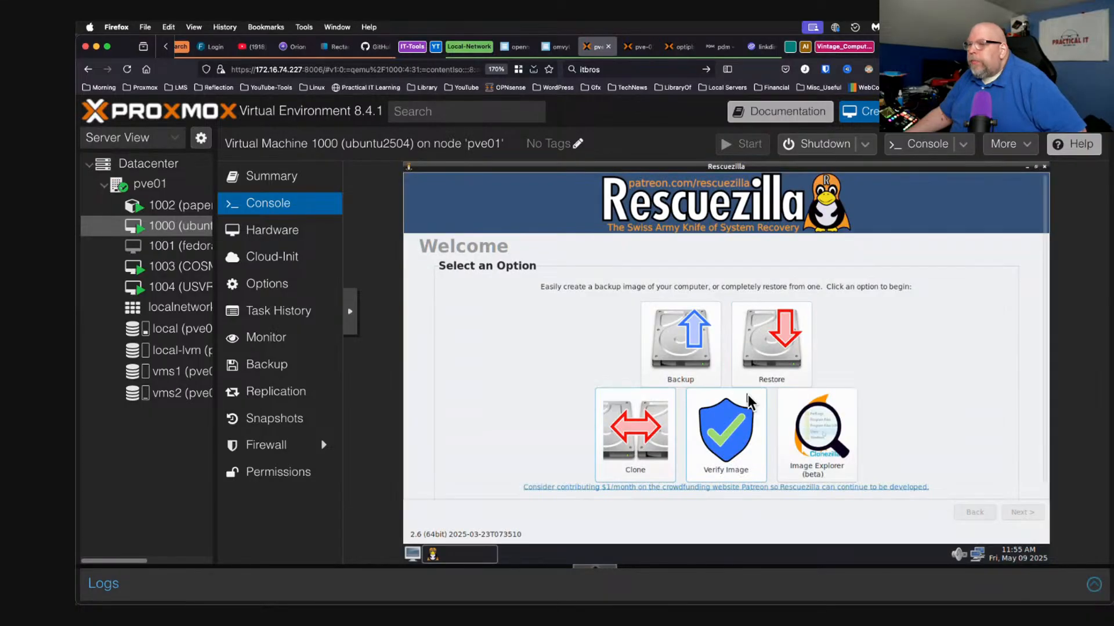
Begin a Rescuezilla backup with the 50GB QEMU hard disk as source drive.
click(683, 332)
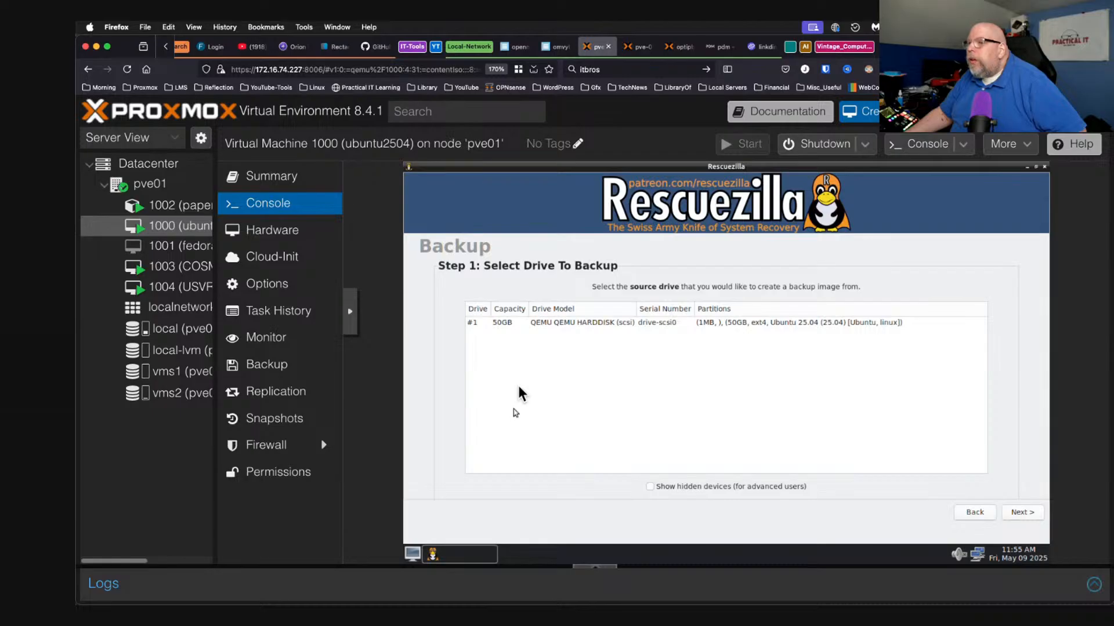
click(555, 323)
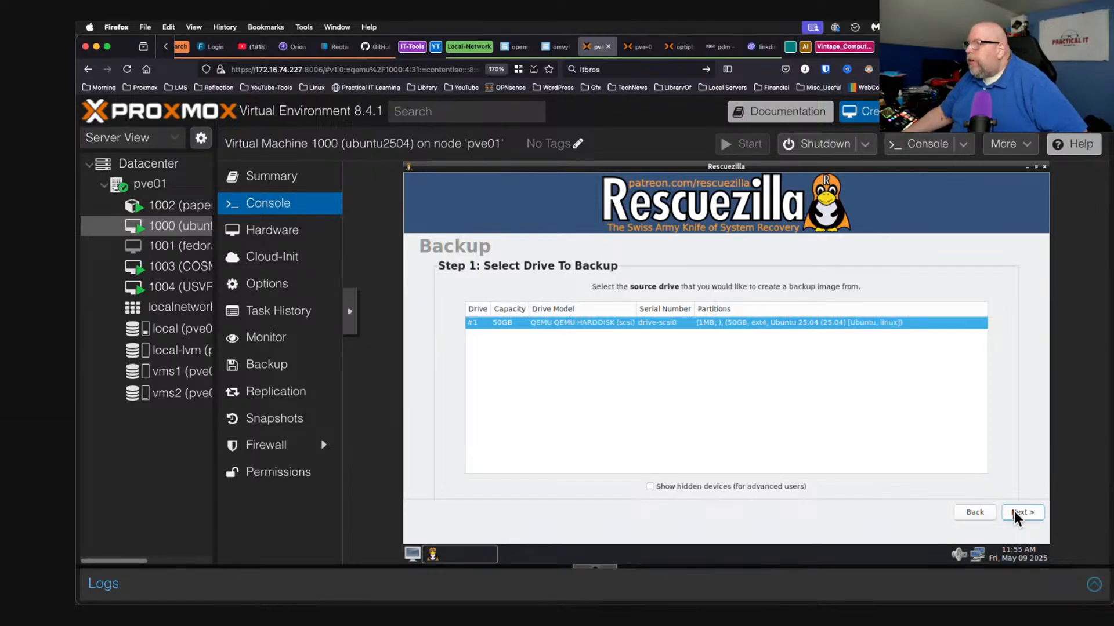
click(1013, 510)
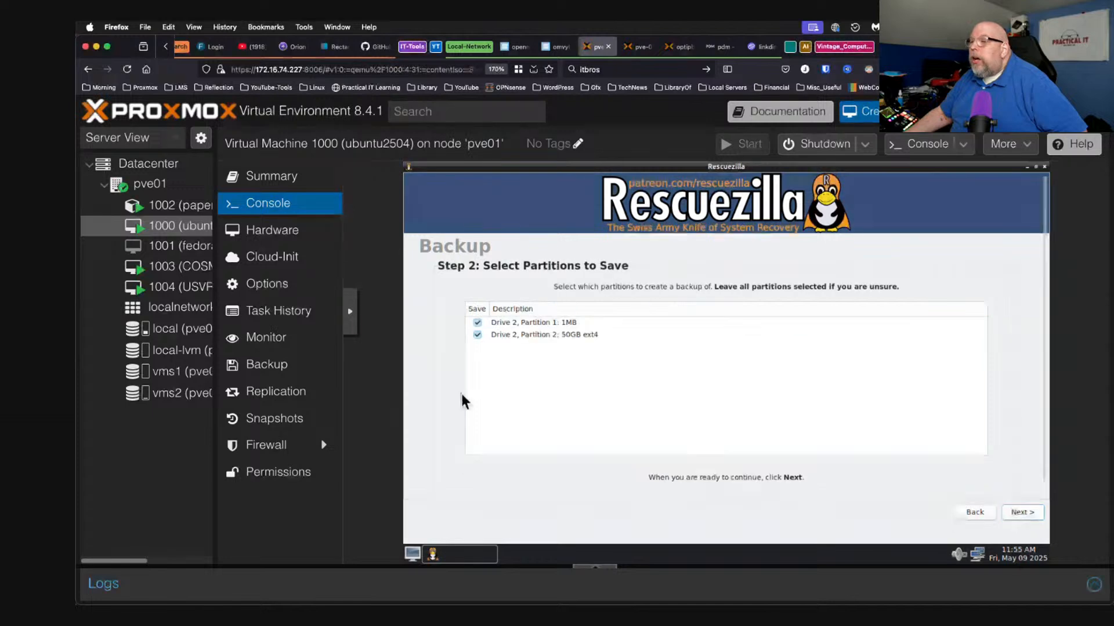
Keep all partitions and target the network share \\172.16.74.91\BackupImages with the account's username and password.
click(1030, 513)
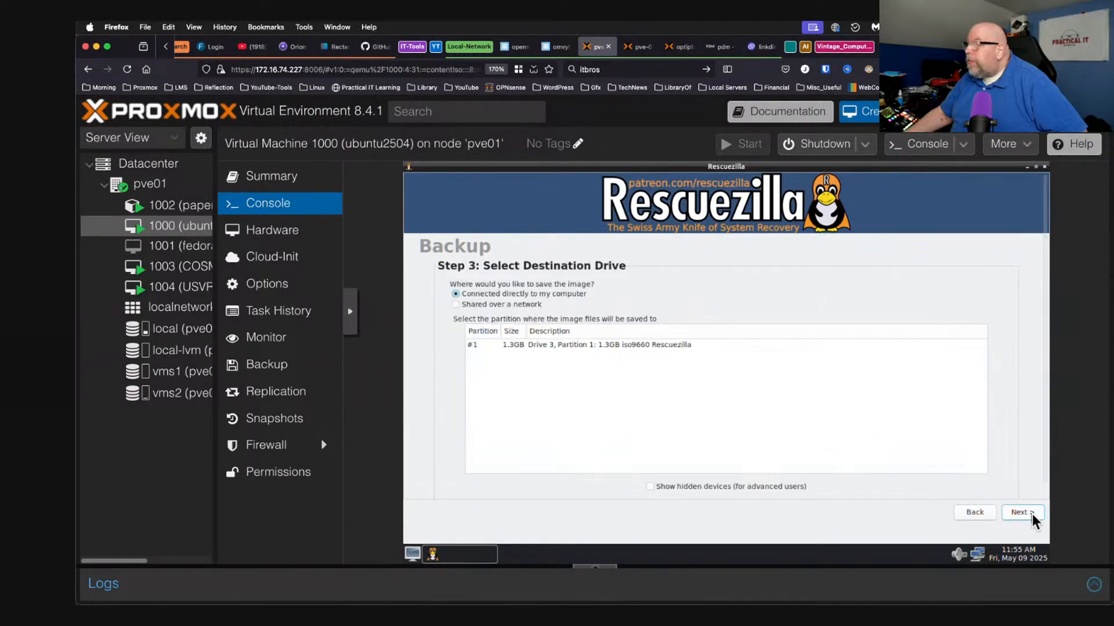
click(481, 304)
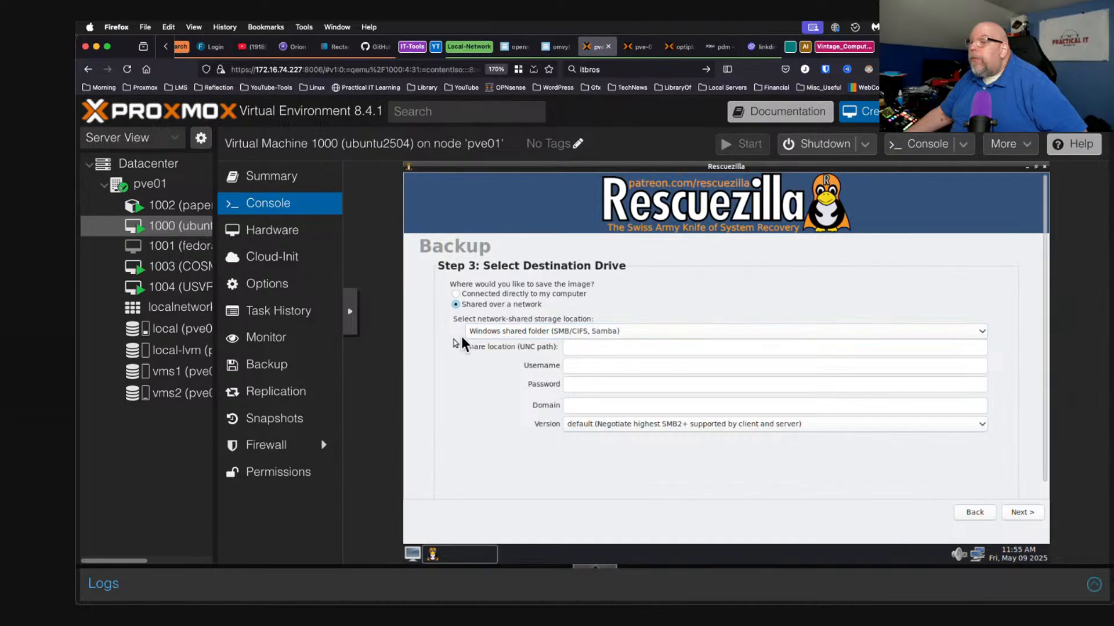
click(590, 347)
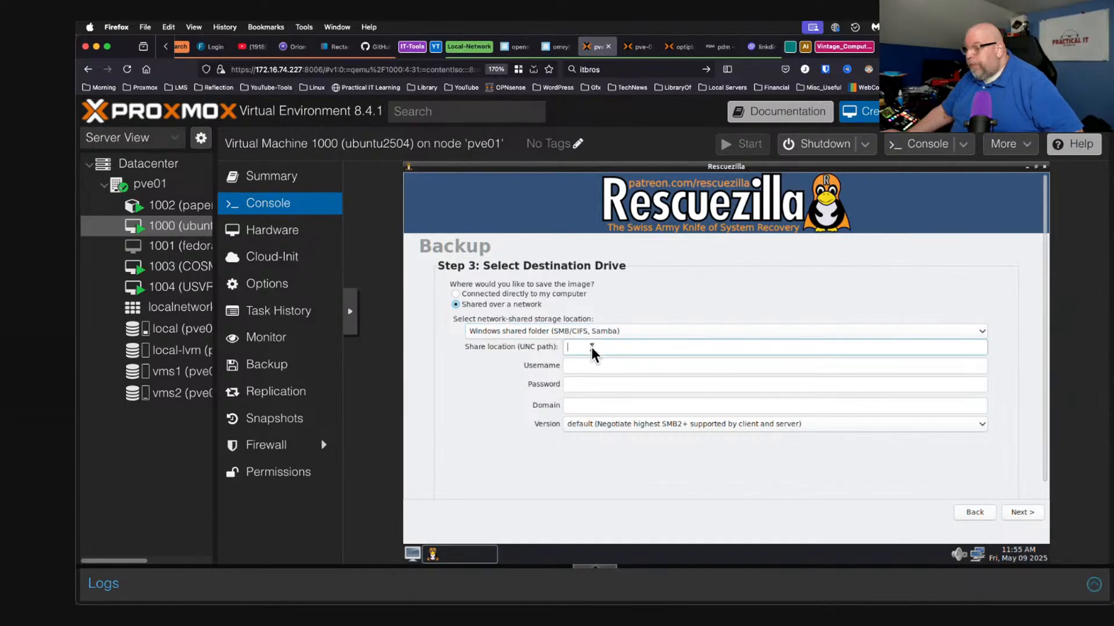
text(\\)
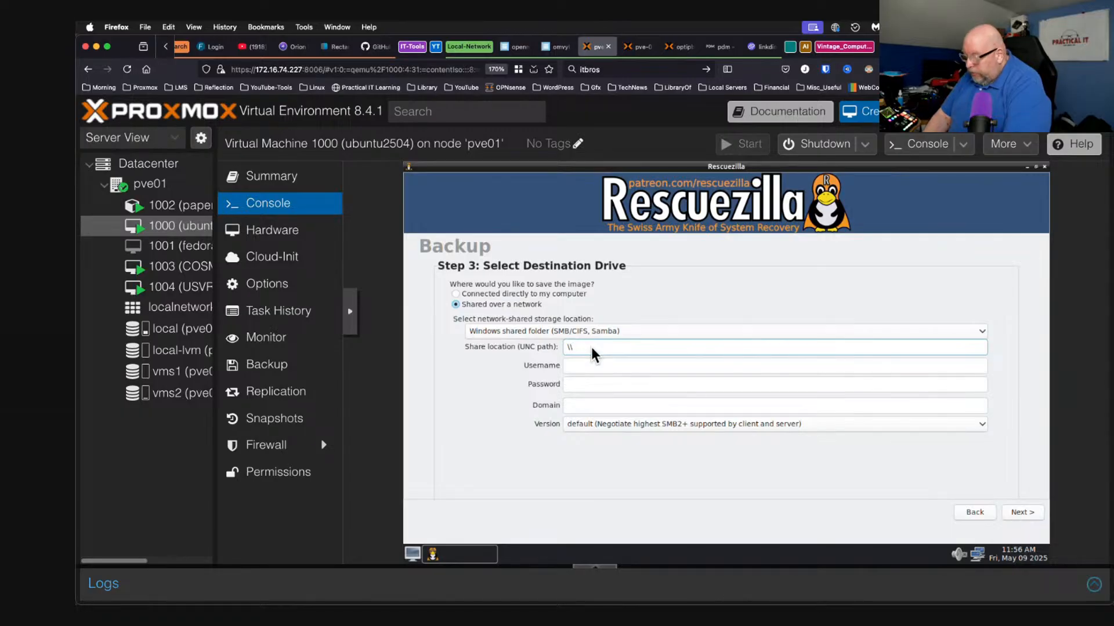
text(172.16.)
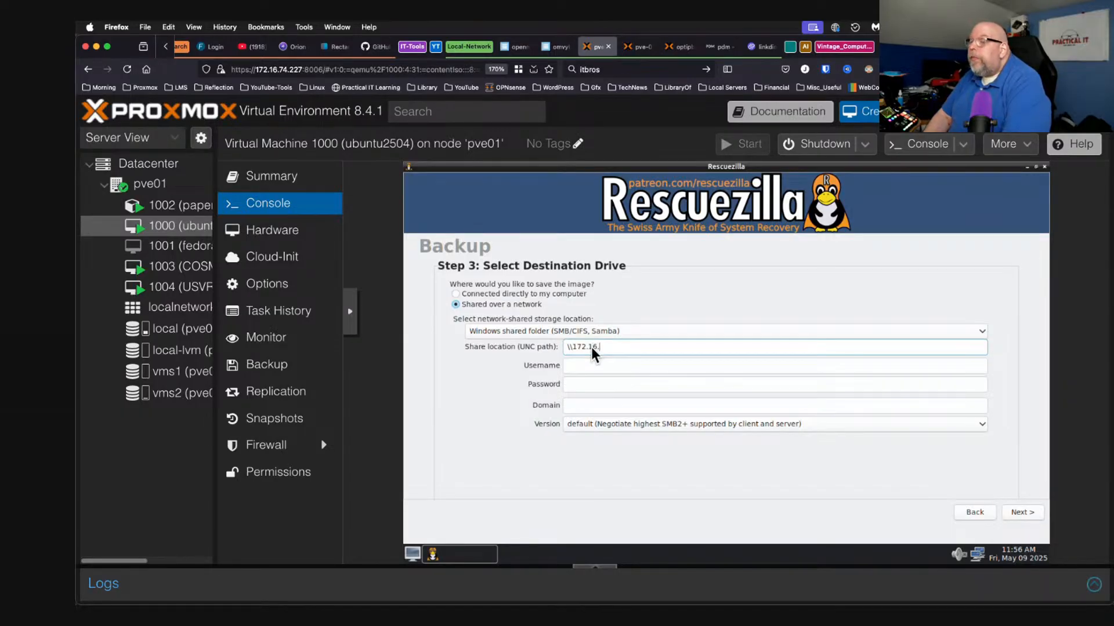
text(74.91\)
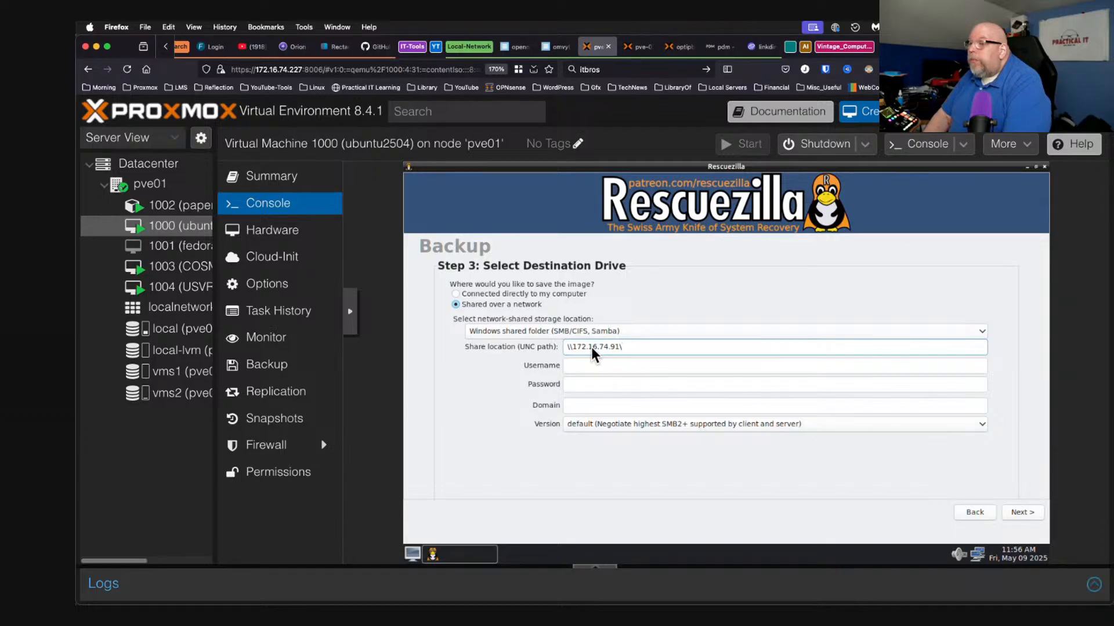
text(BackupImages)
key(Tab)
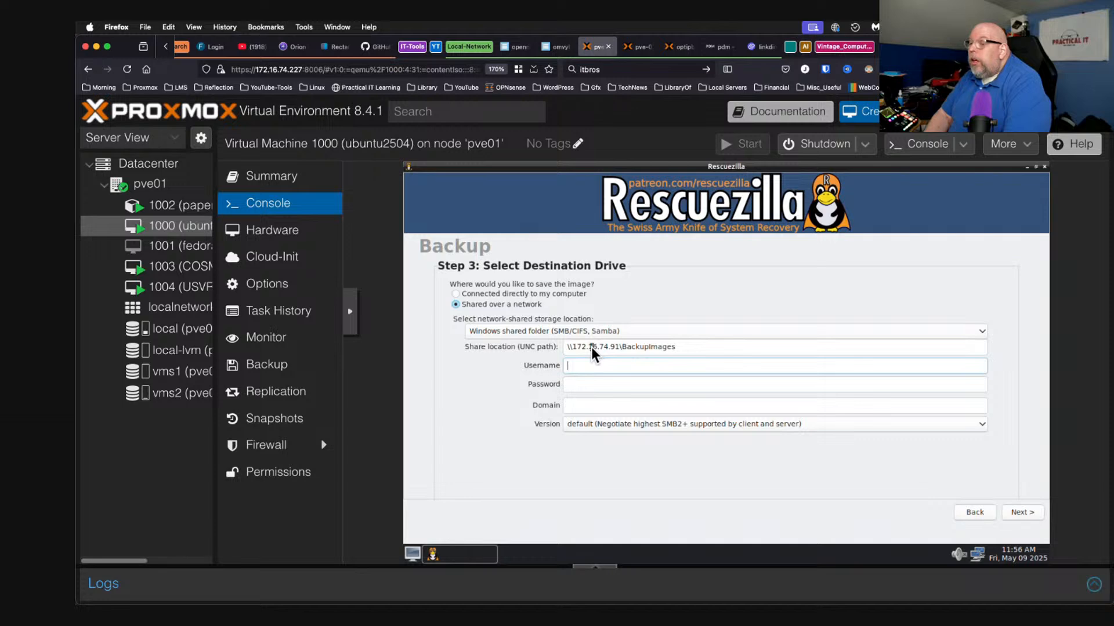
text(leik1jd)
key(Tab)
text(*******)
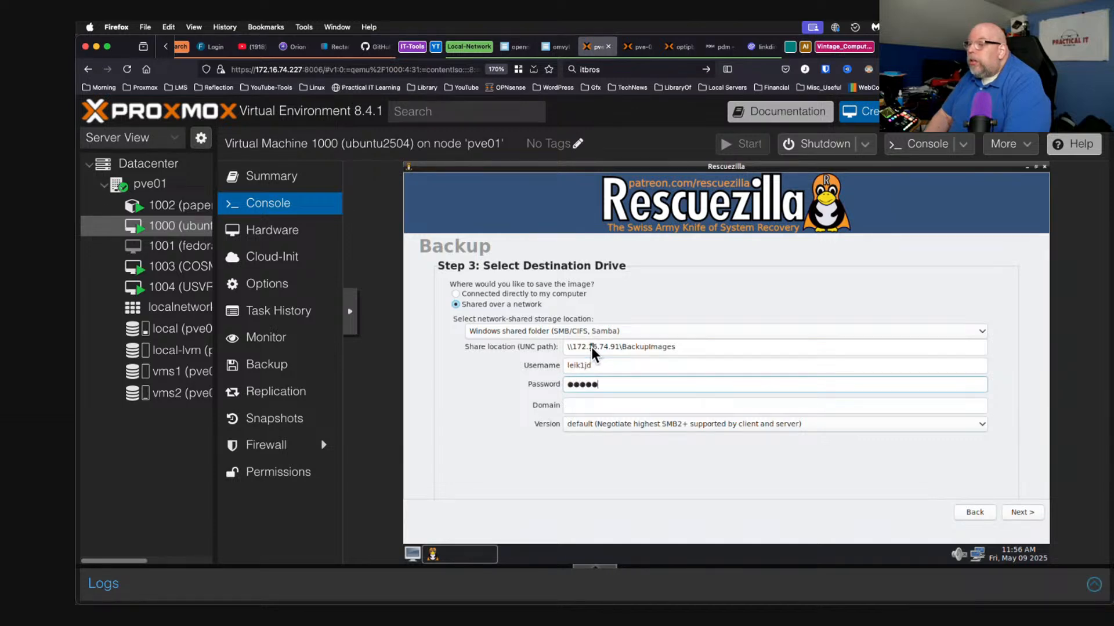
text(****)
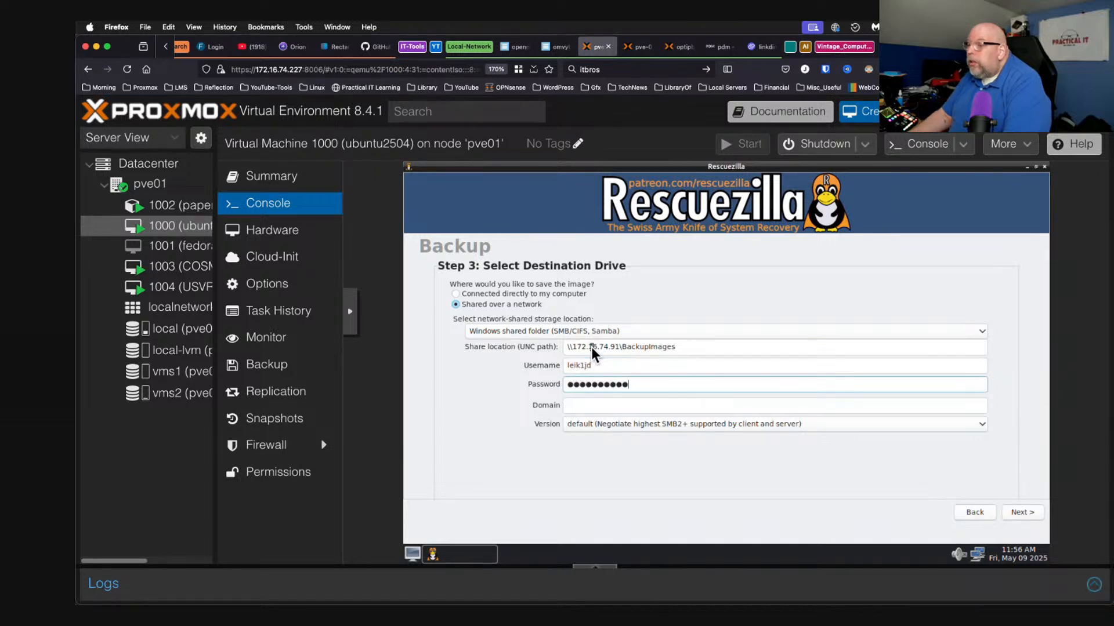
Set SMB version 3.1.1, connect, and dismiss the image scan error.
click(662, 422)
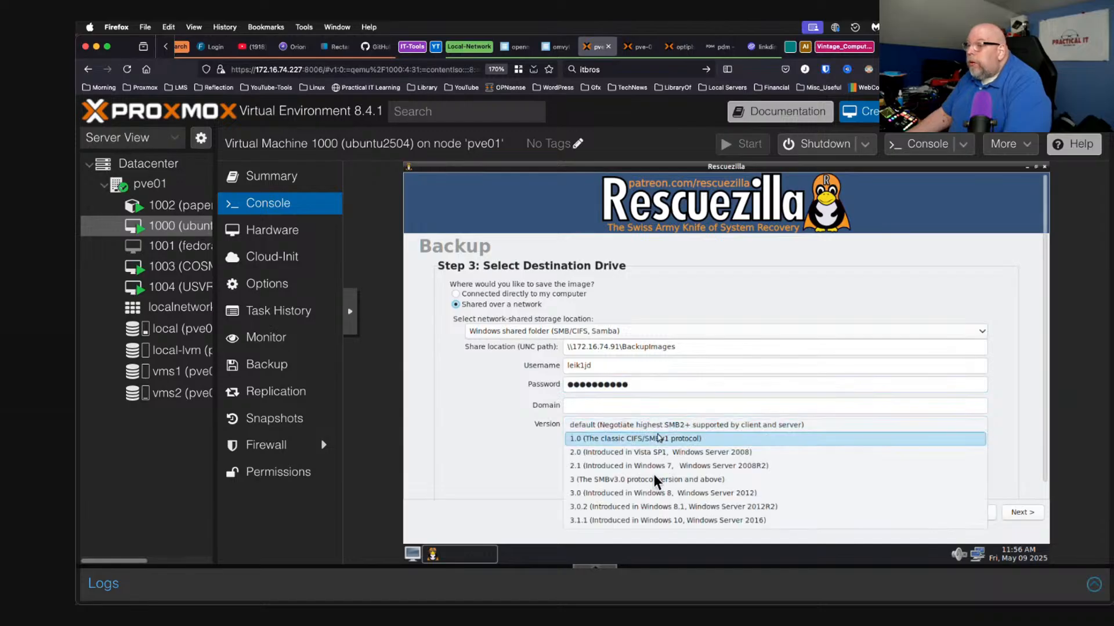
click(644, 521)
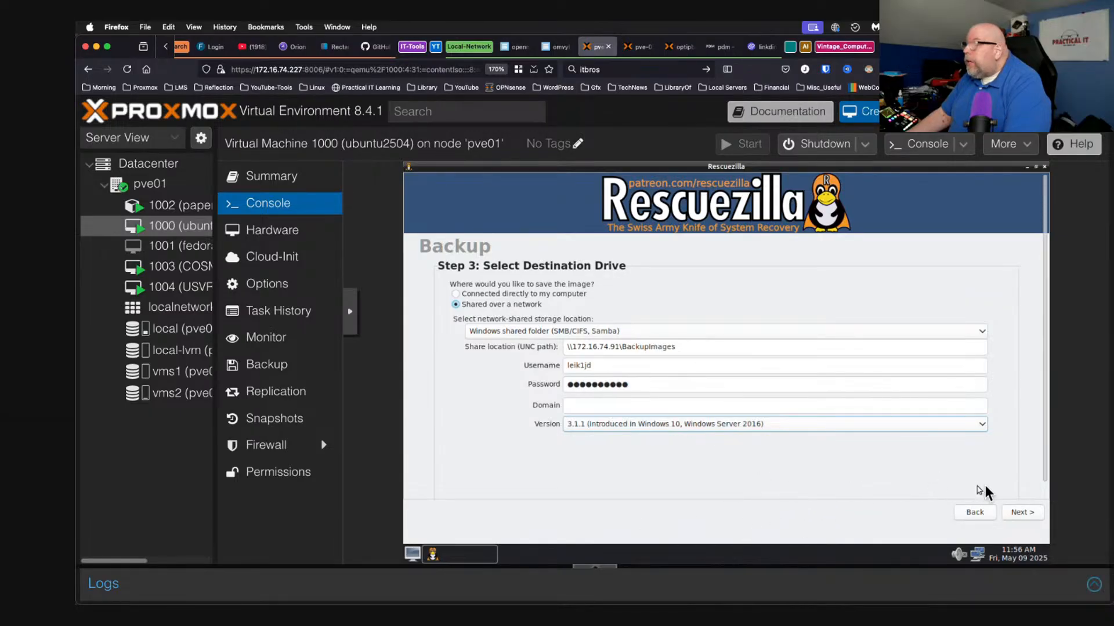
click(1021, 513)
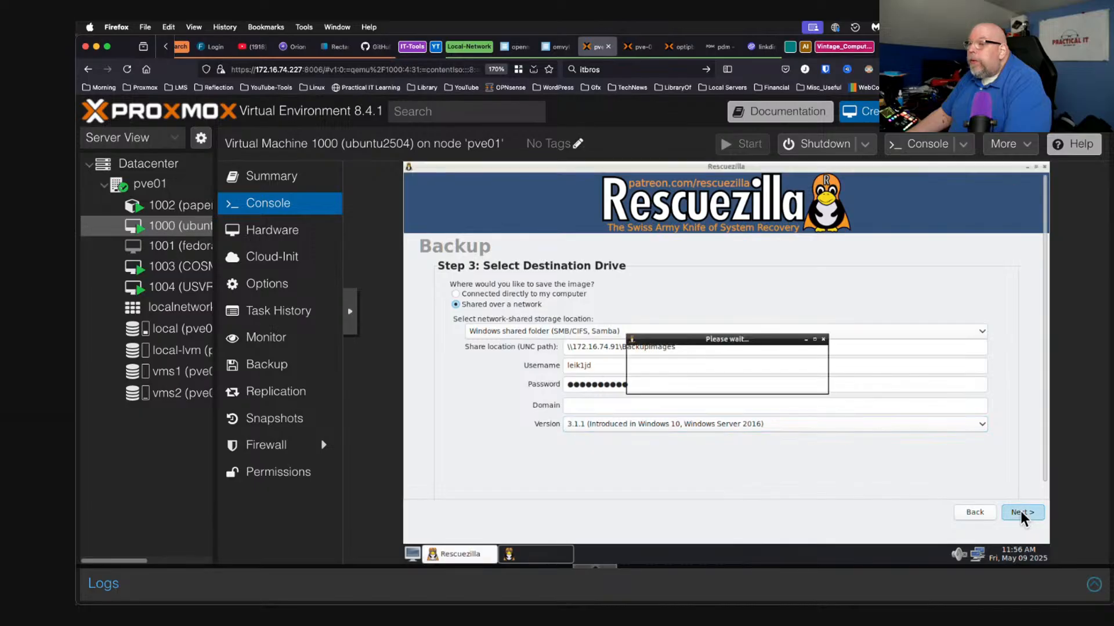
click(650, 439)
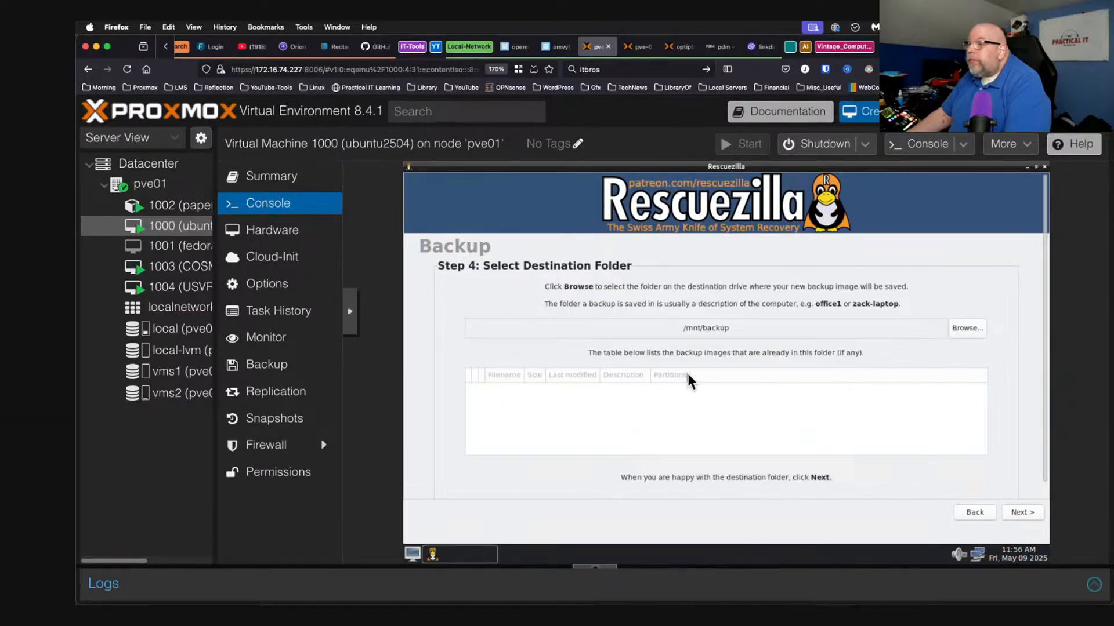
Create folder Ubuntu2504Demo under /mnt/backup and choose it as the destination.
click(967, 328)
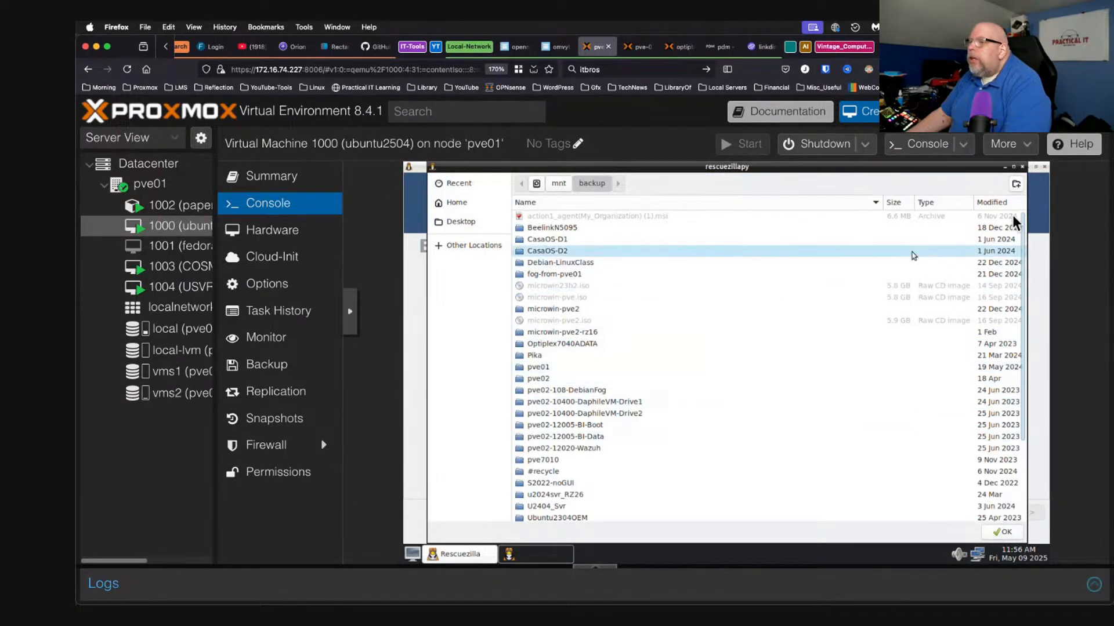
click(1015, 183)
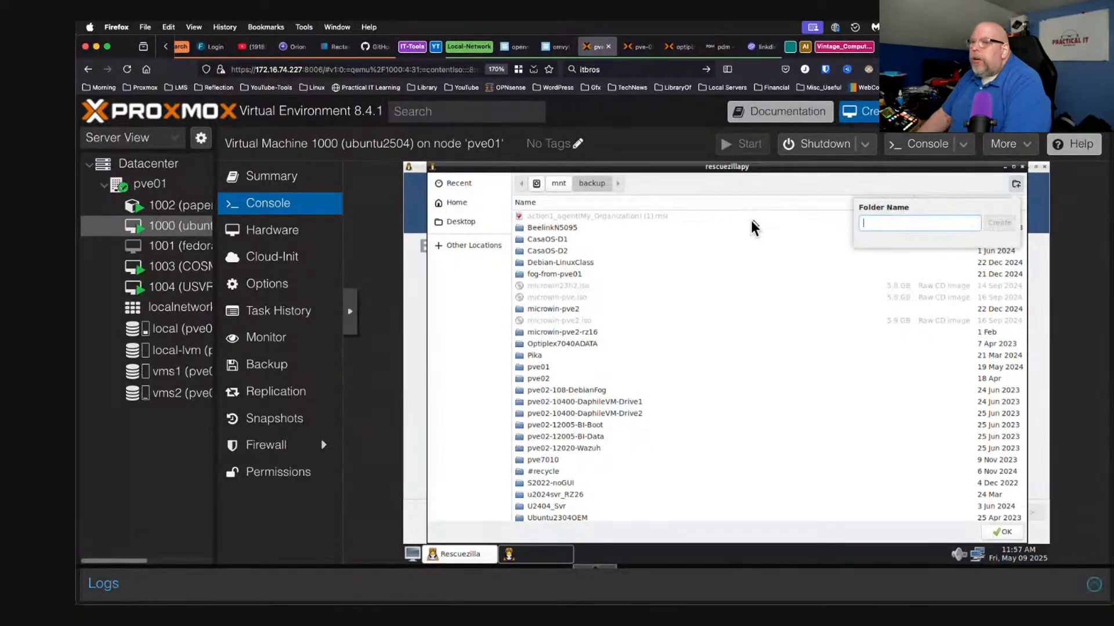
text(Ubuntu2504Demo)
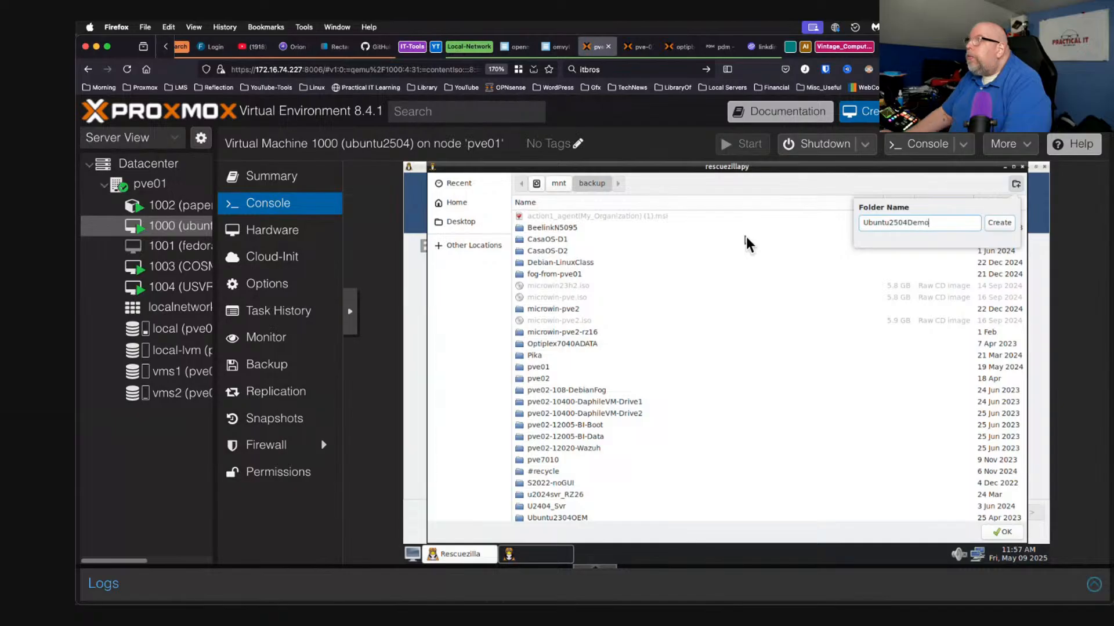
click(993, 221)
click(1003, 532)
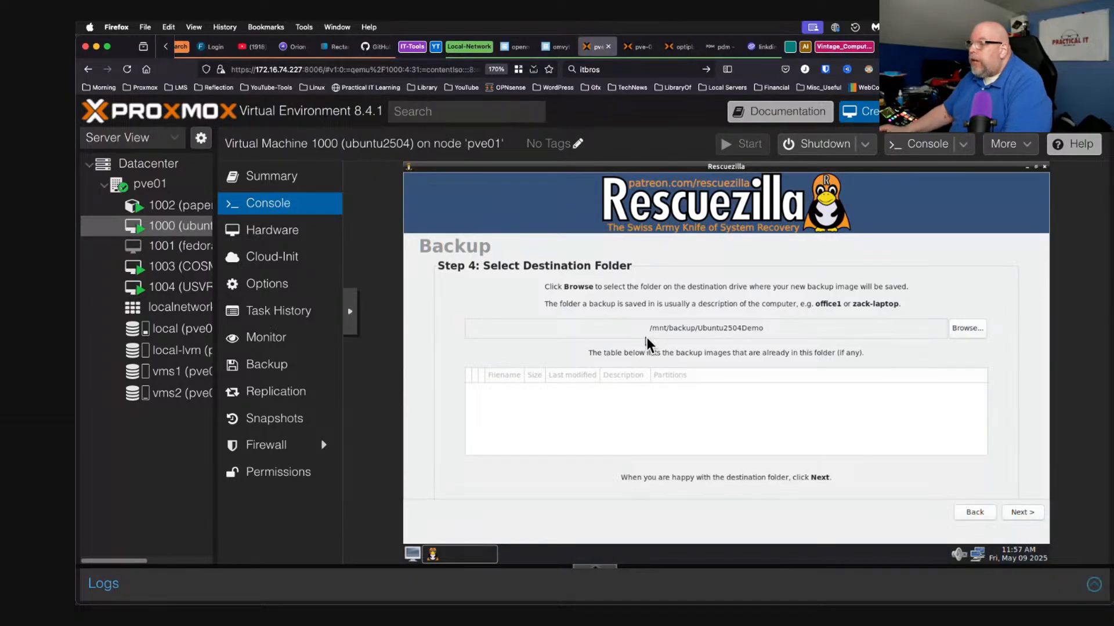
Describe the backup as 'YT Live Demo - Feel free to delete' under its default dated name.
click(1022, 516)
click(716, 423)
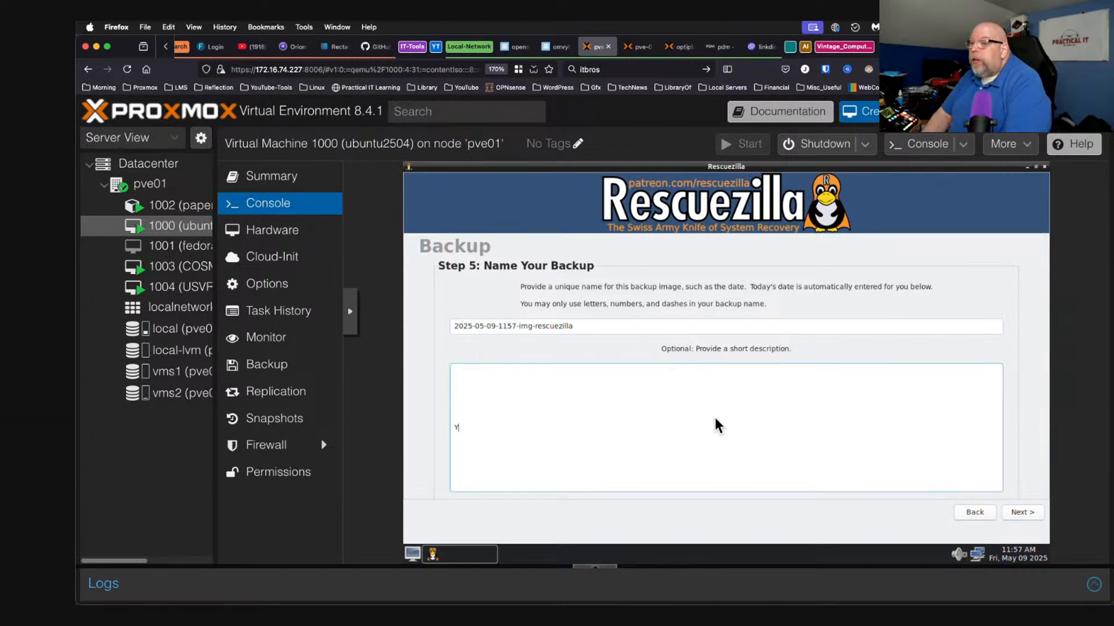
text(YT Live Demo - F)
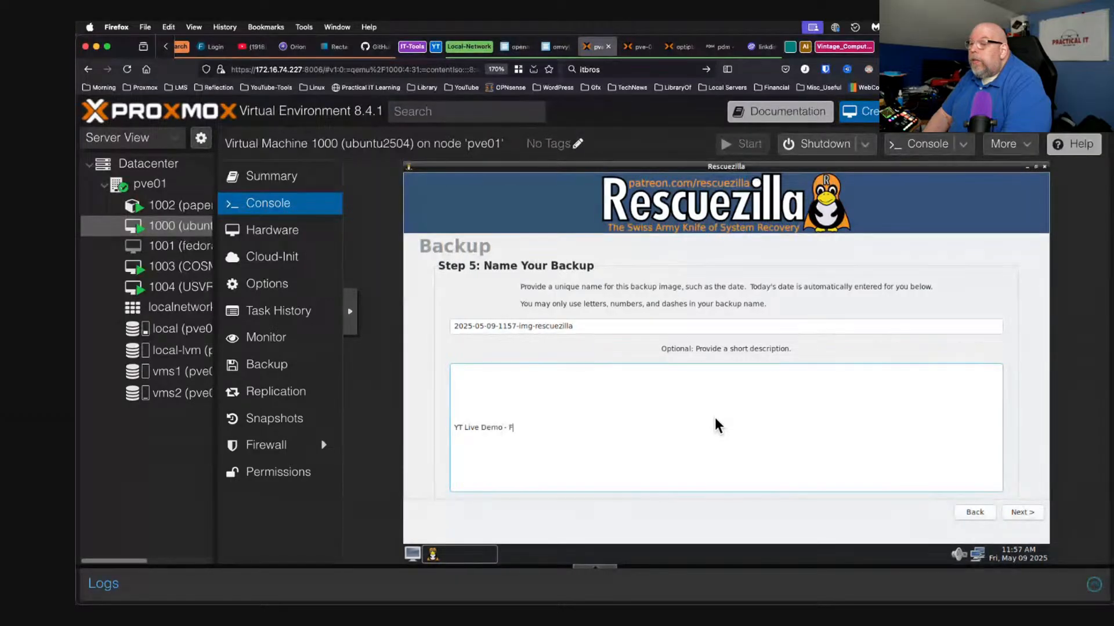
text(eel free to delete)
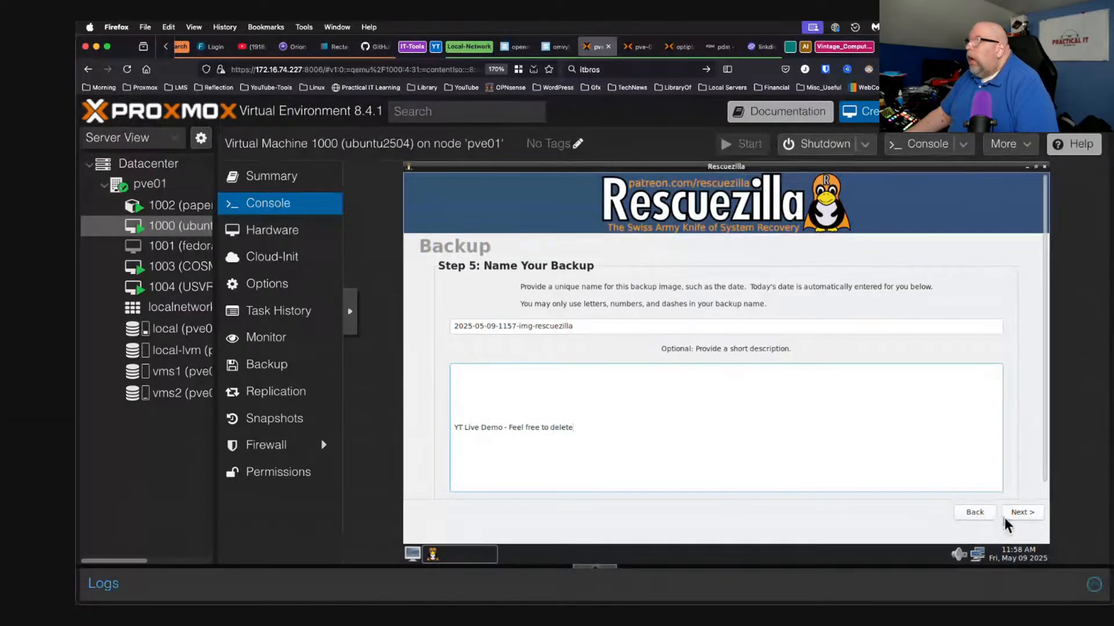
click(1020, 512)
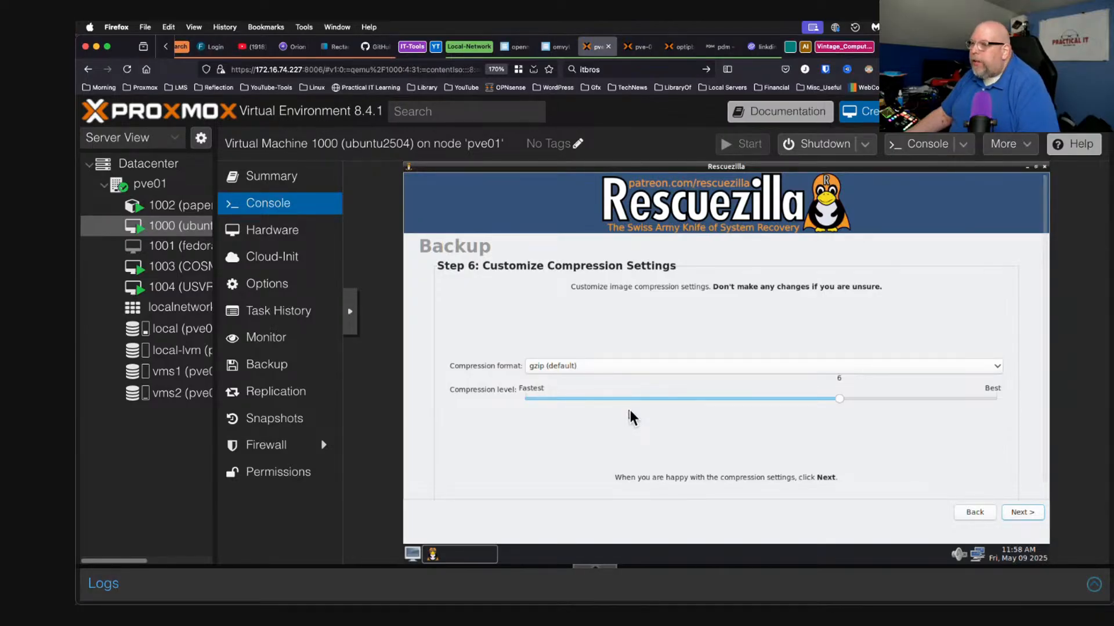
Move the gzip compression slider from 6 down to 2 and continue.
drag(841, 405, 597, 415)
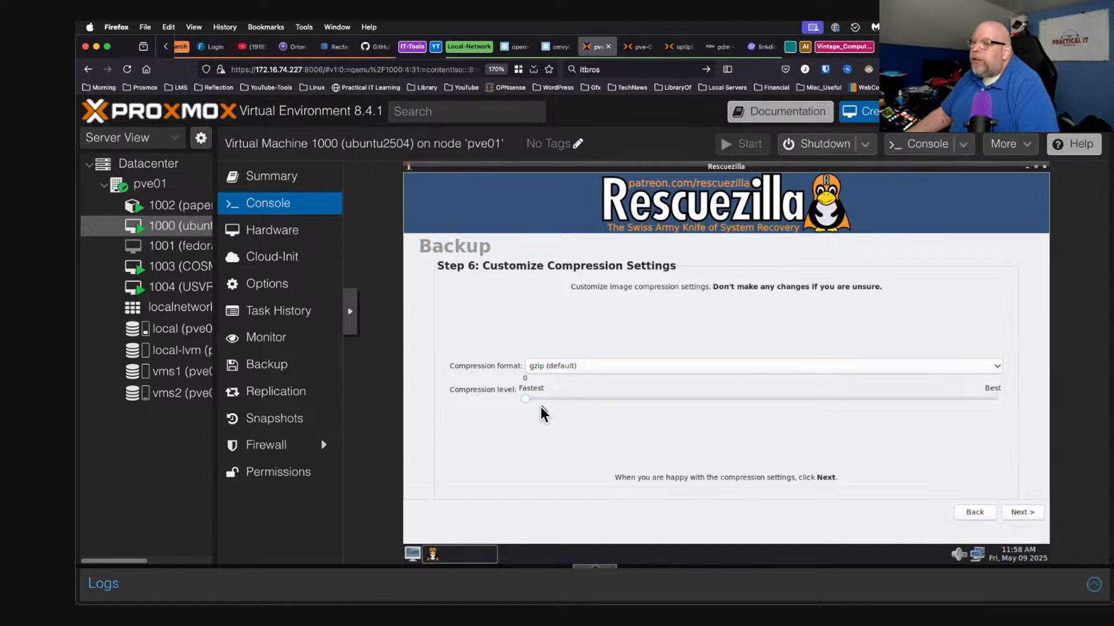
drag(592, 412, 609, 413)
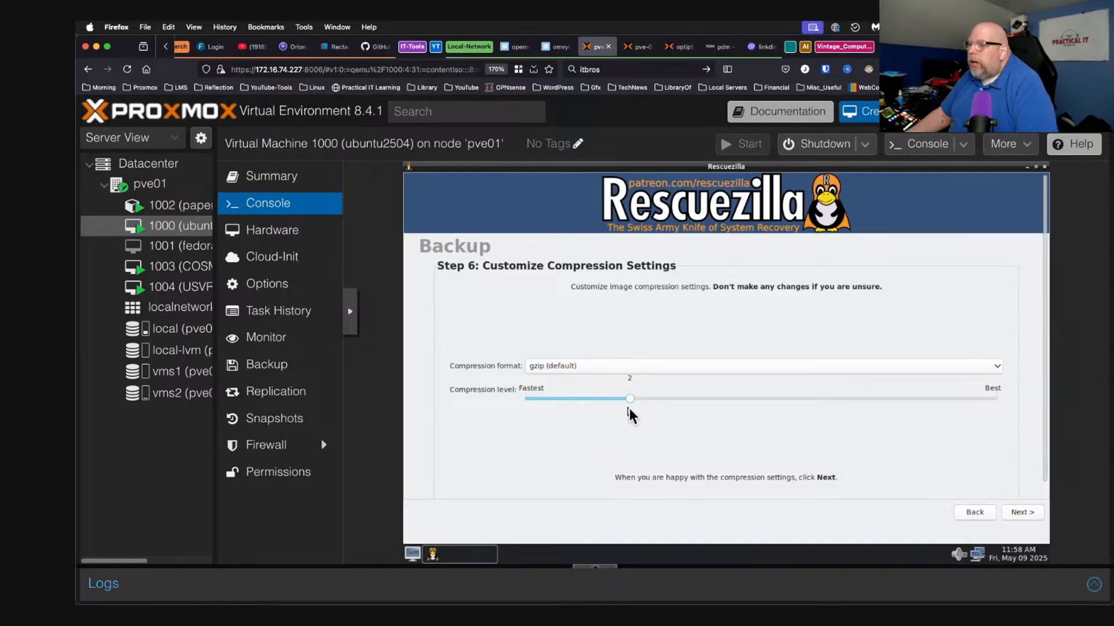
drag(631, 406, 526, 409)
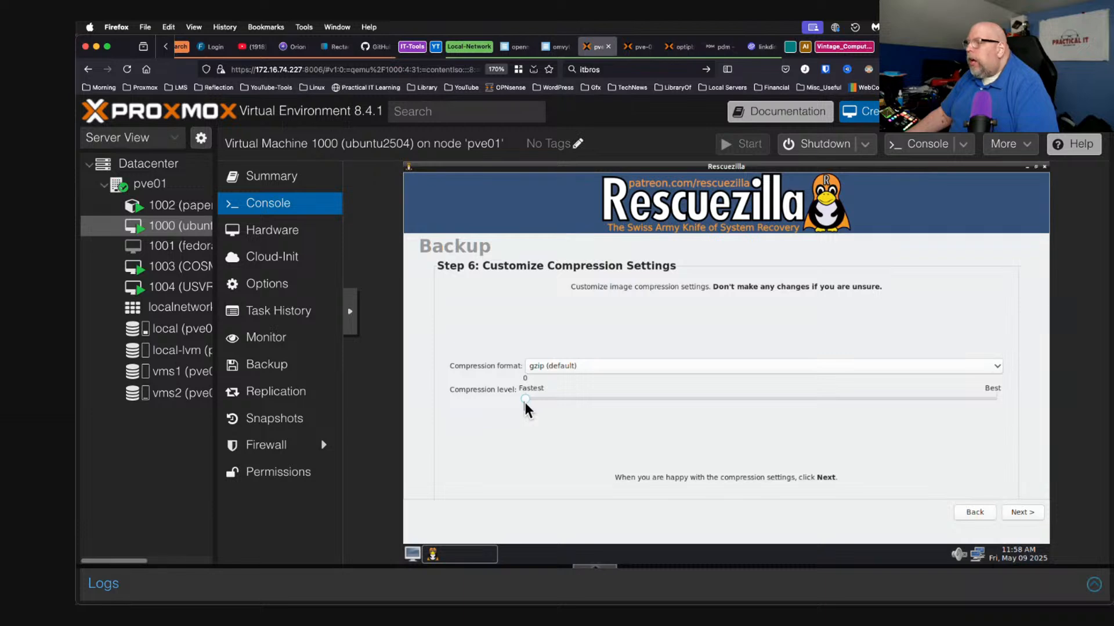
drag(526, 402, 611, 402)
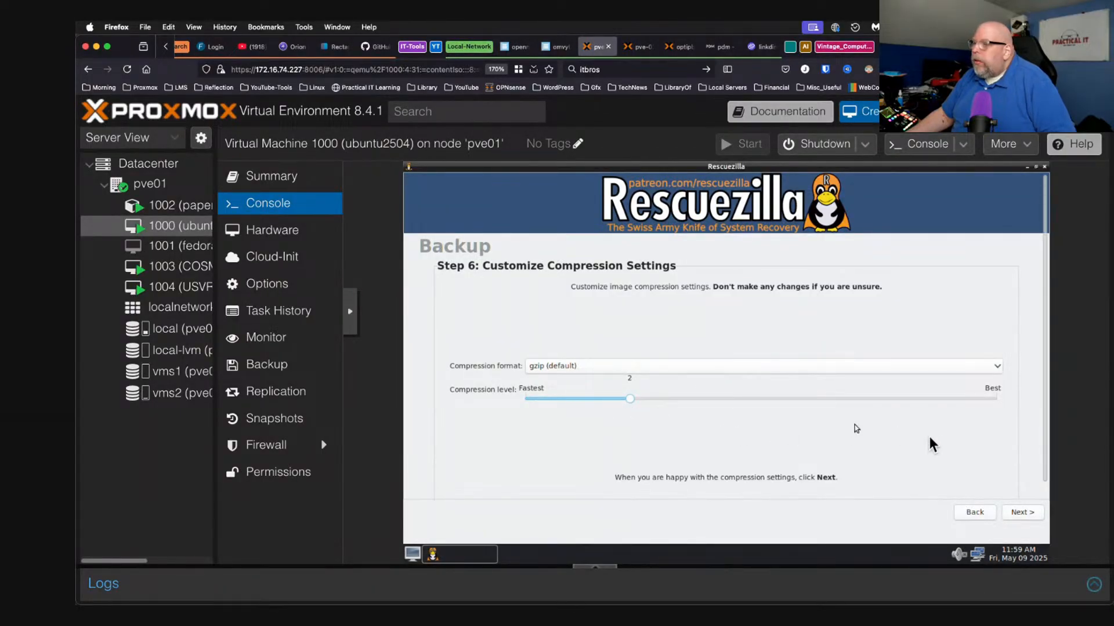
click(1023, 512)
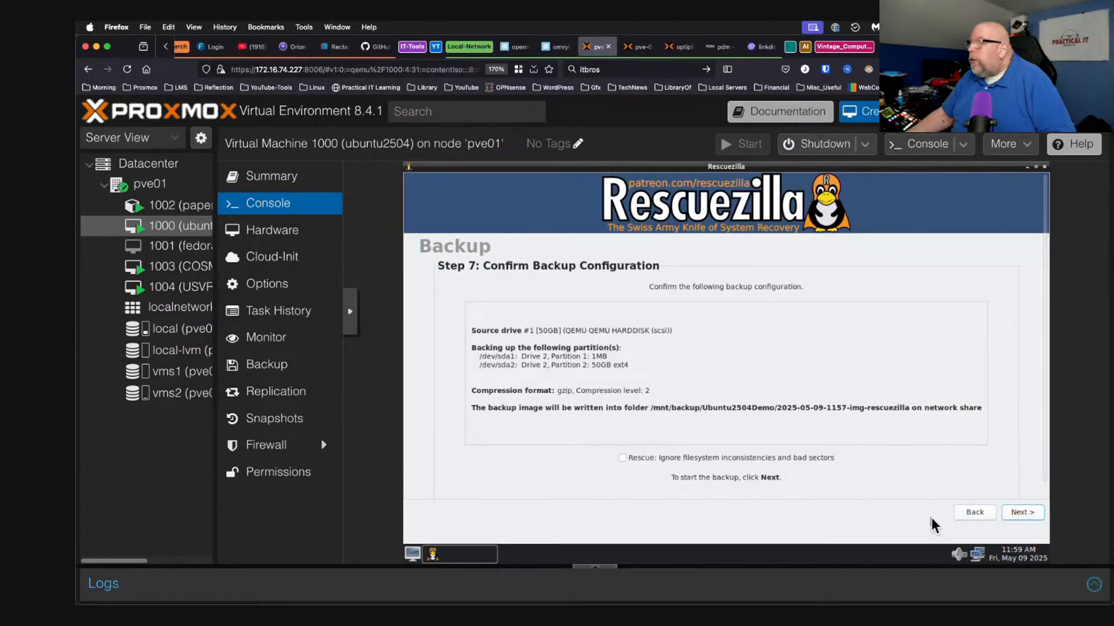
Launch the backup from the confirmation step and switch to the pve-02 browser tab.
click(1022, 513)
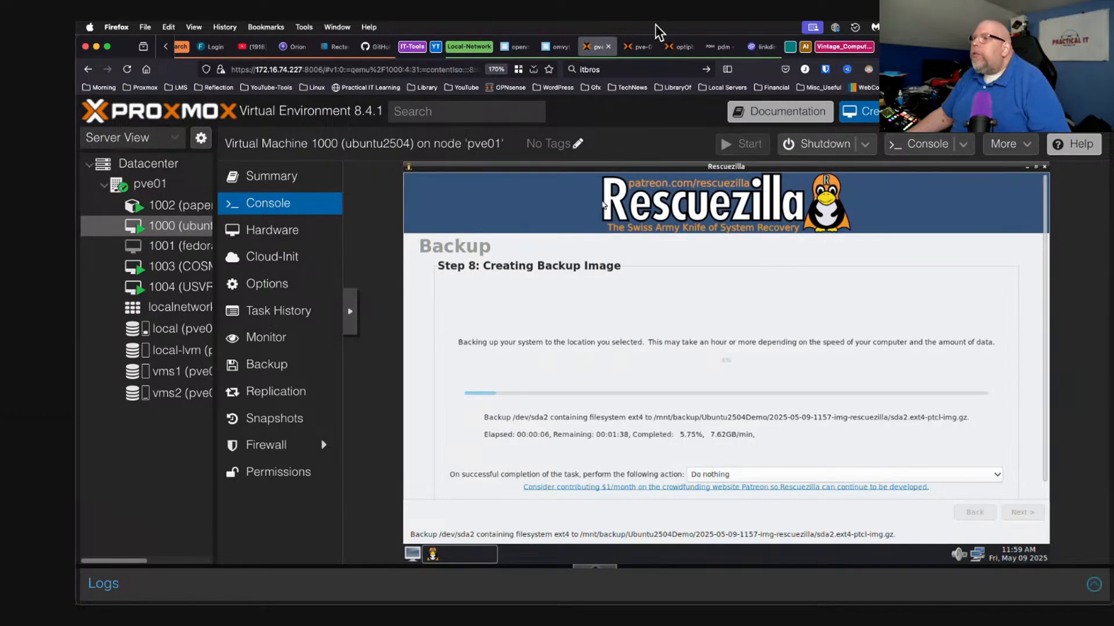
click(638, 46)
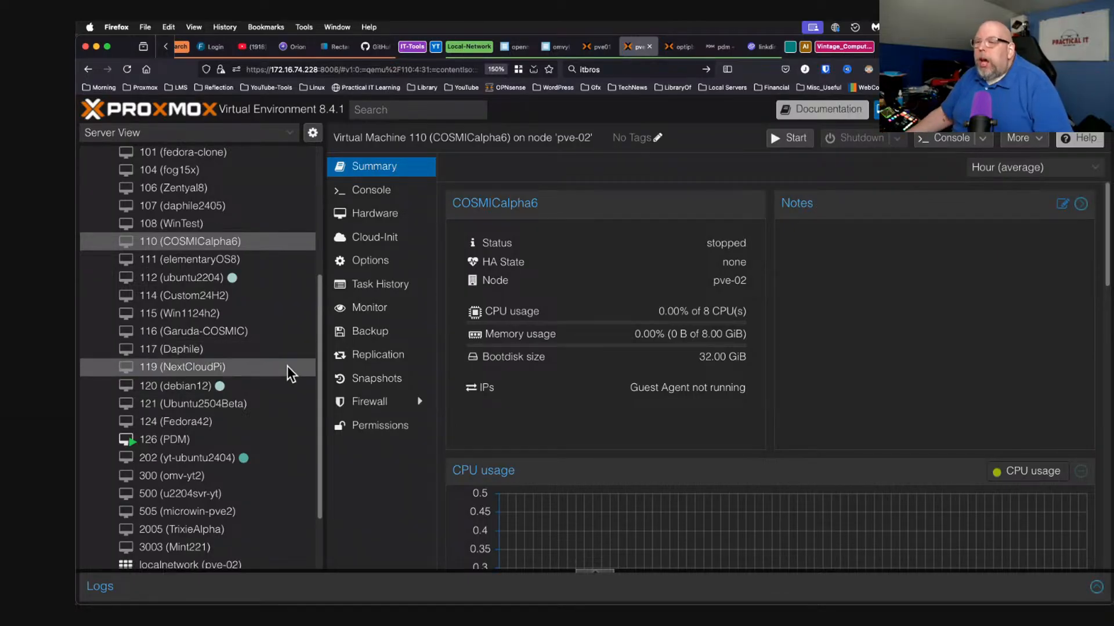
Browse the VMs in pve-02's resource tree and select VM 117 Daphile.
click(236, 369)
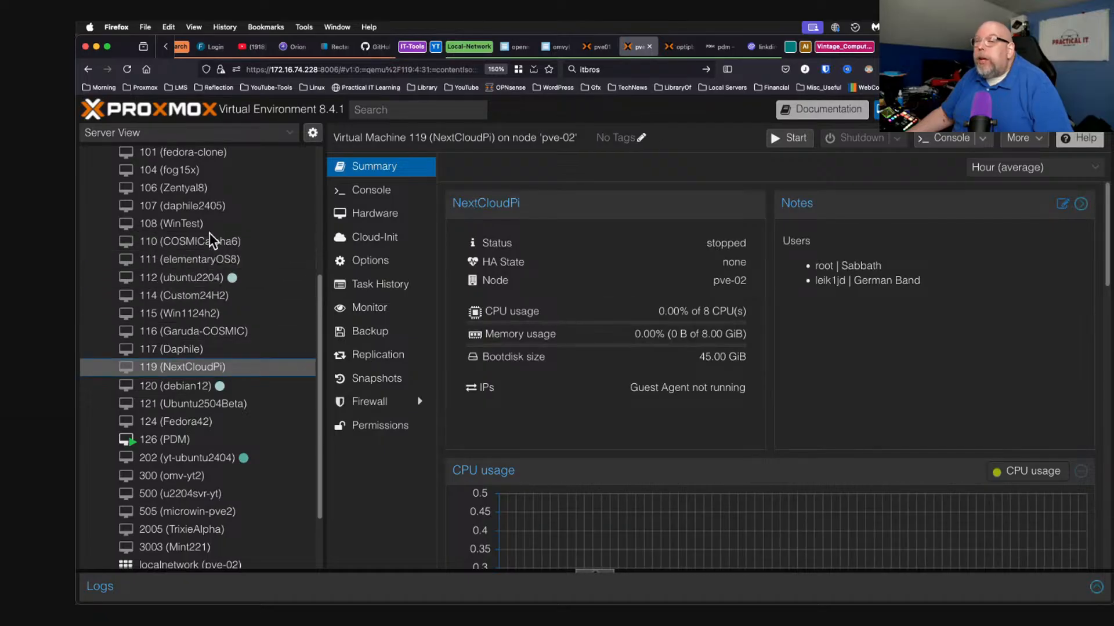
scroll(221, 250, up, 2)
scroll(221, 249, up, 5)
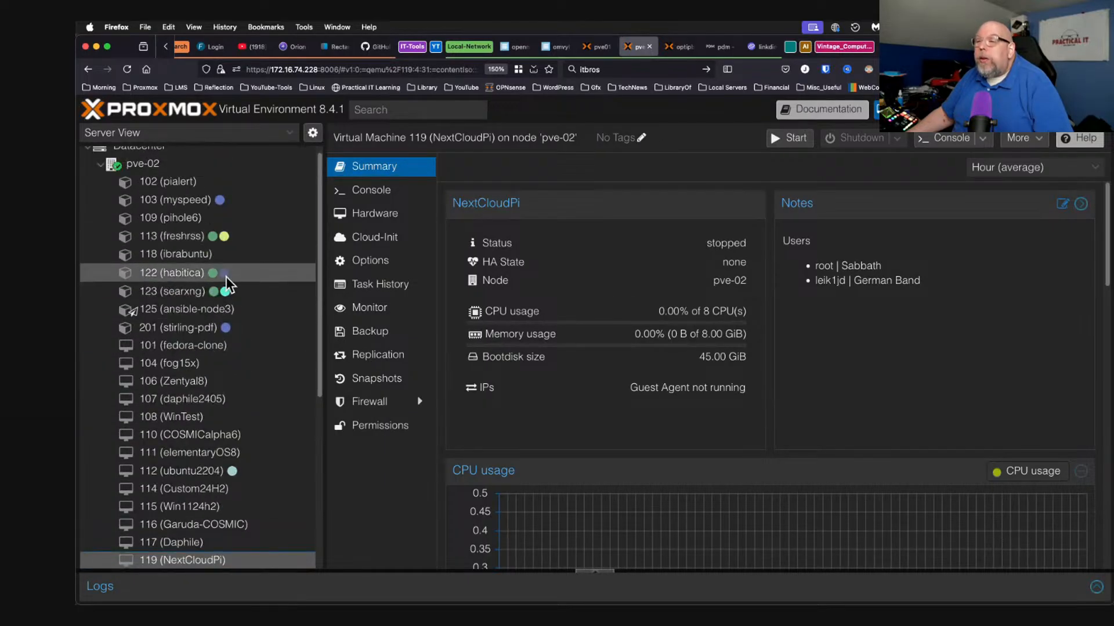
click(254, 344)
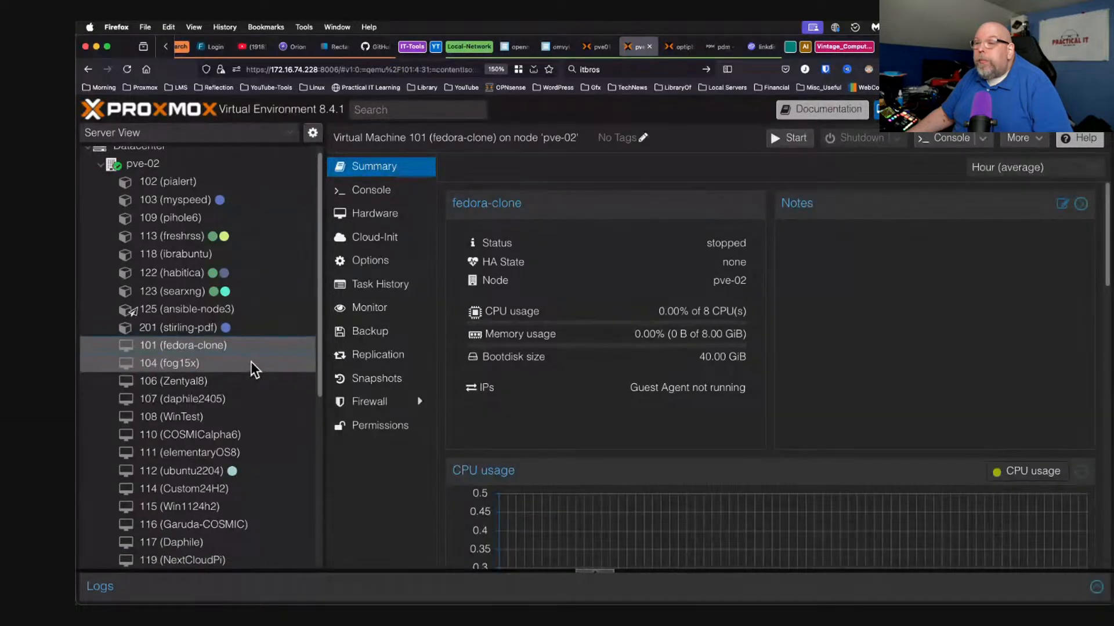
click(250, 361)
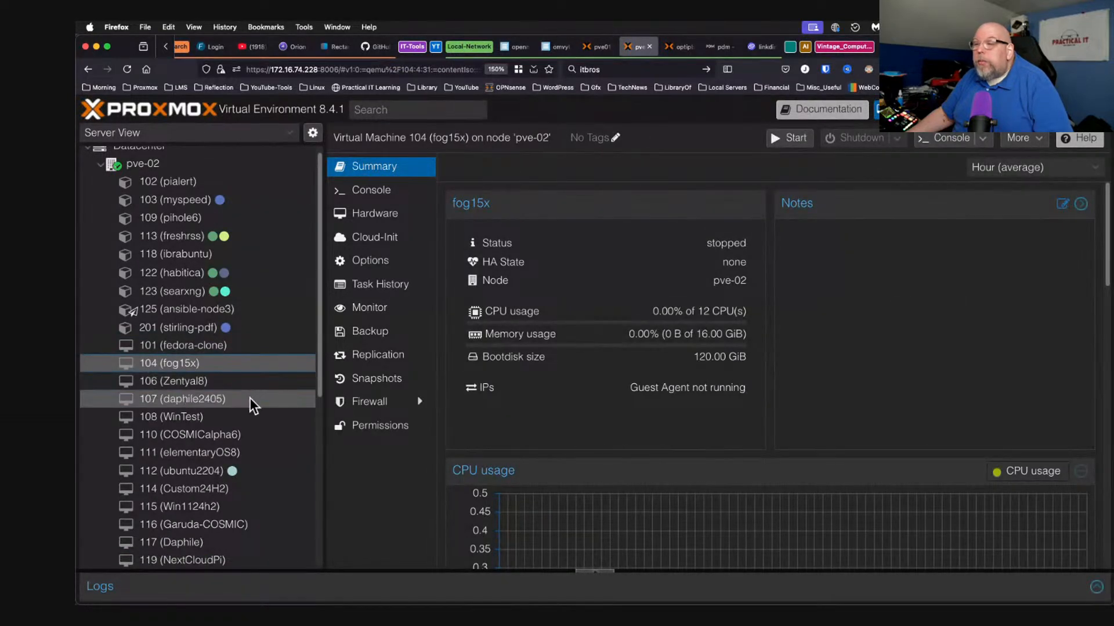
click(253, 383)
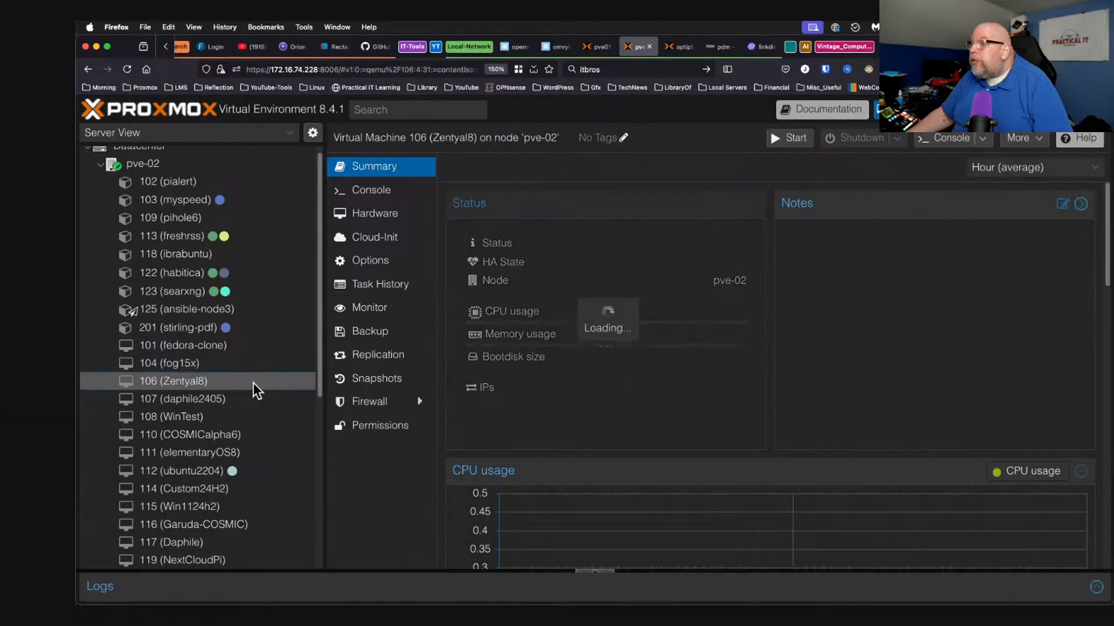
scroll(253, 385, down, 2)
scroll(253, 385, down, 4)
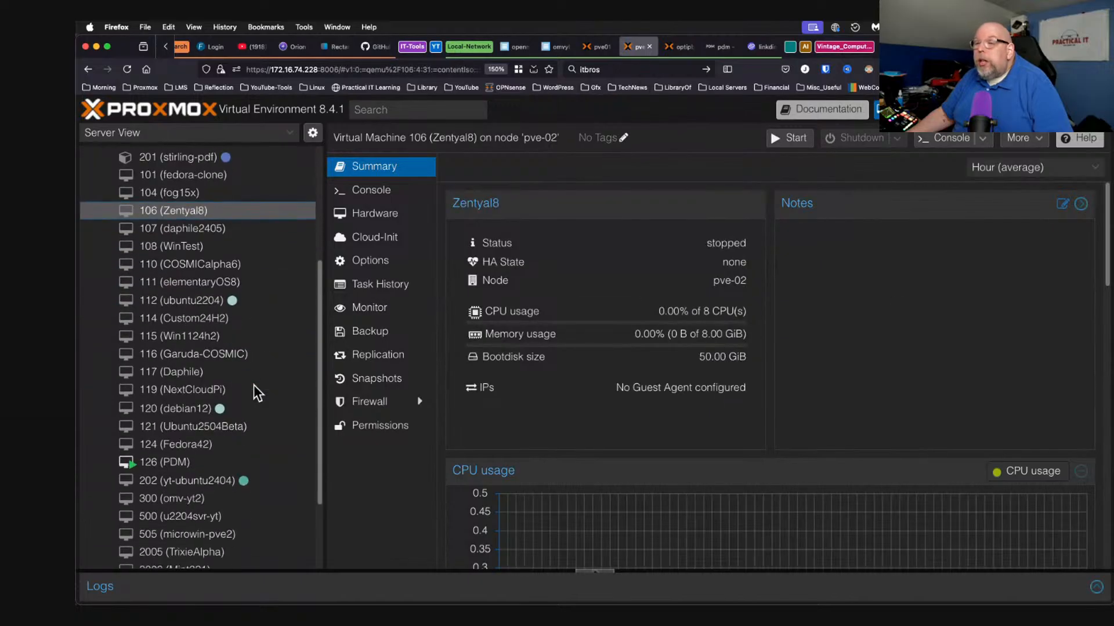
click(228, 370)
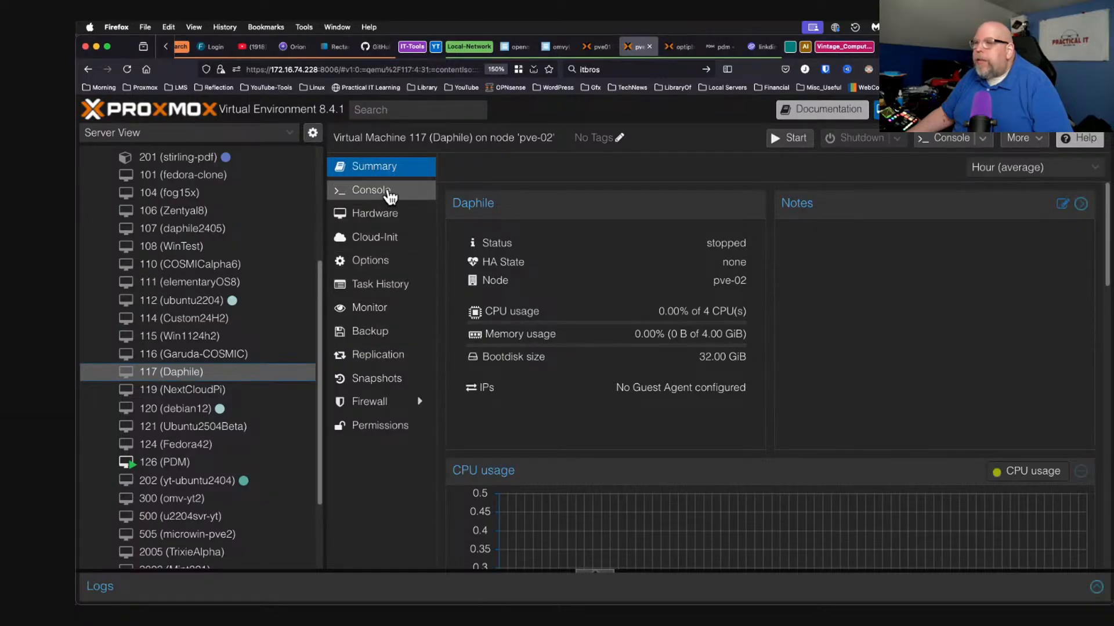
Reorder the Daphile VM's boot devices to net0, ide2, scsi0 and save.
click(383, 267)
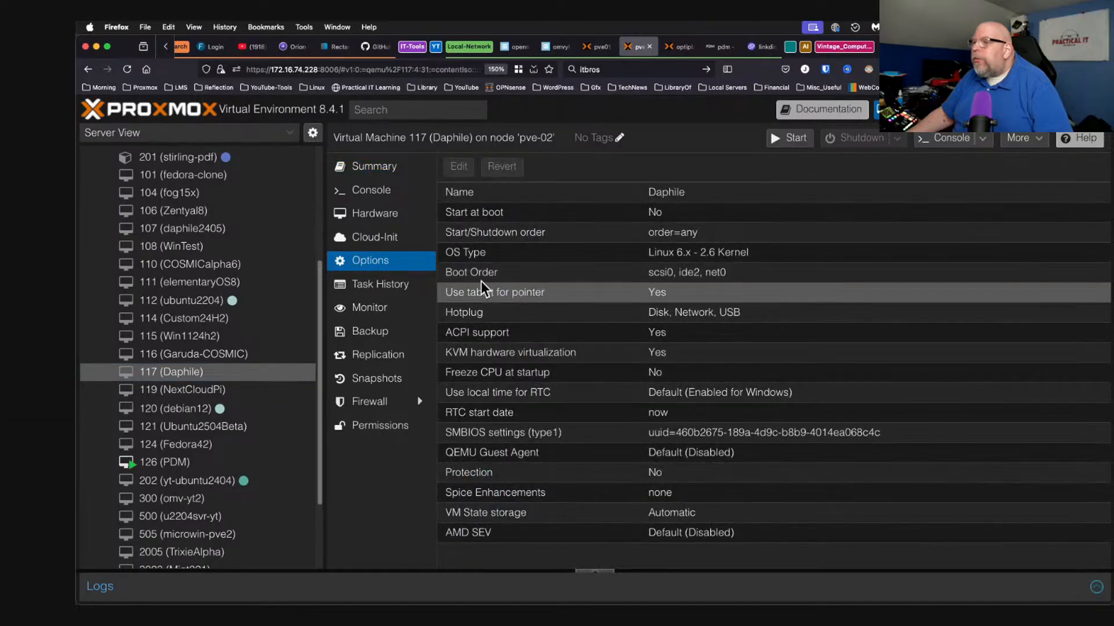
double_click(476, 273)
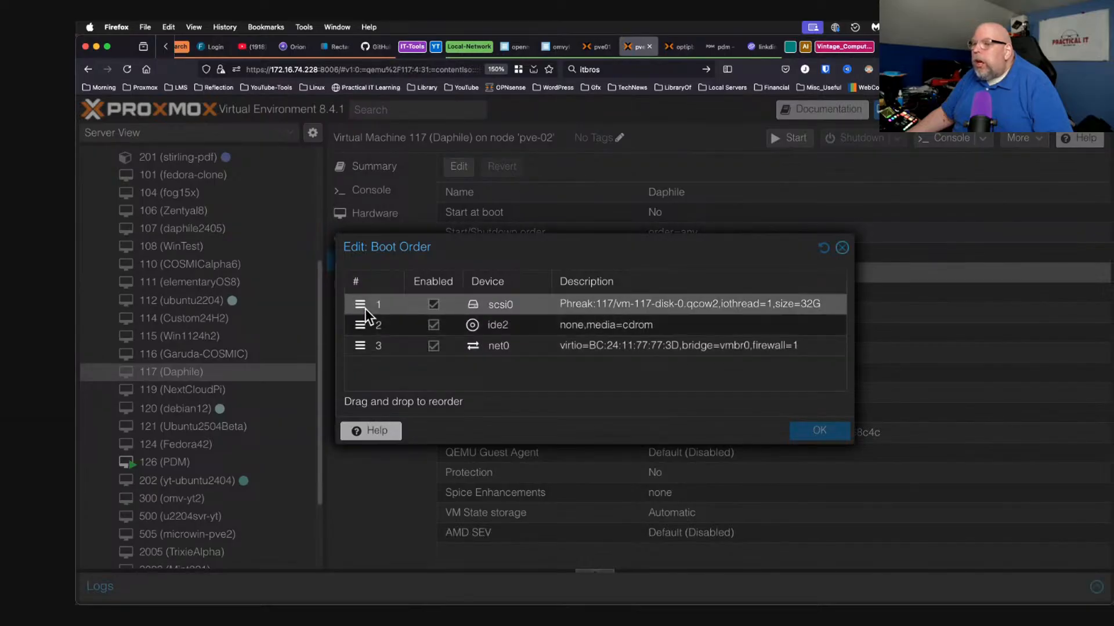
drag(363, 311, 362, 326)
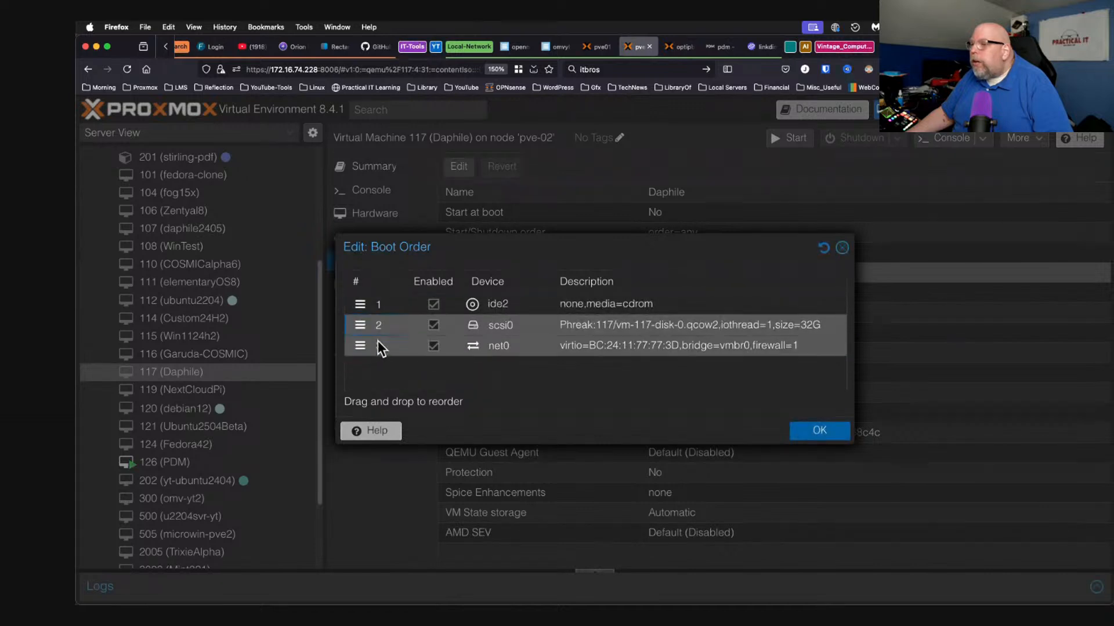
drag(359, 347, 361, 294)
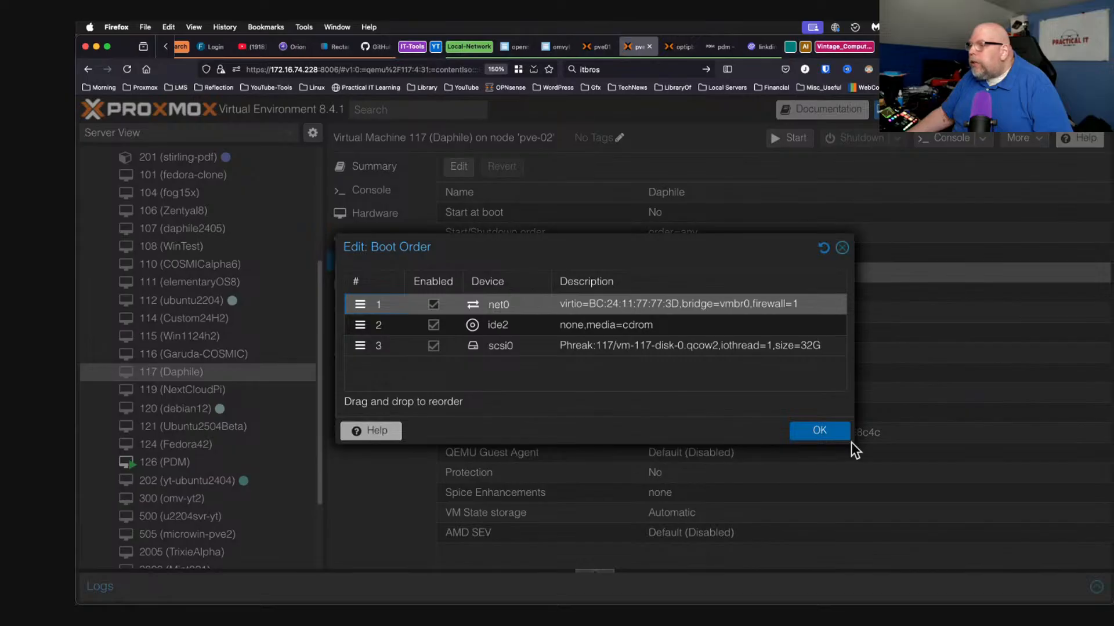
click(824, 430)
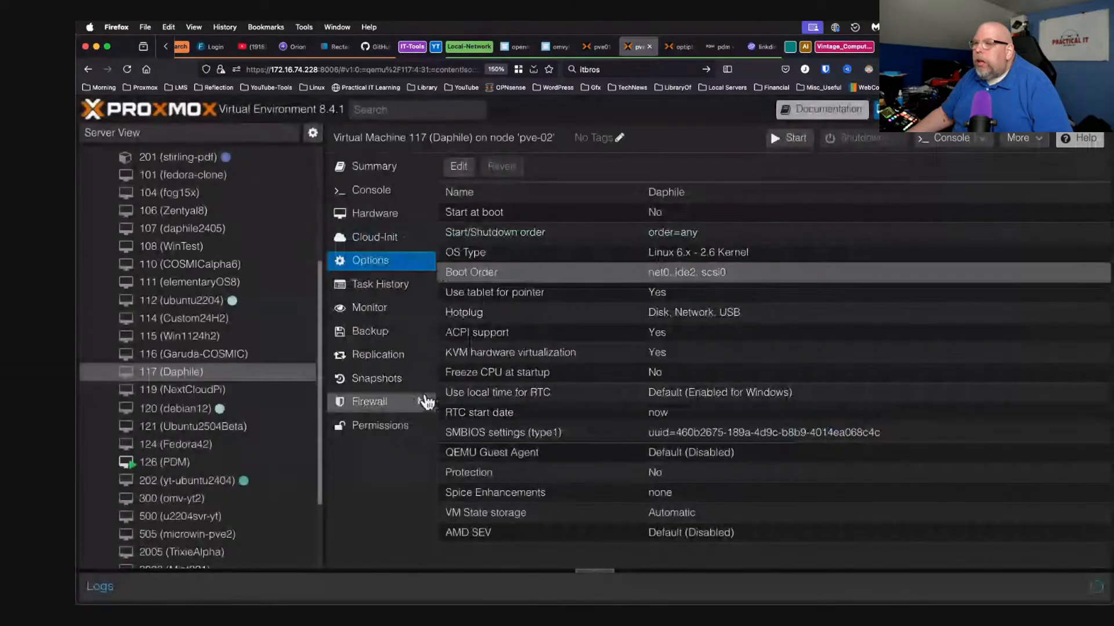
Power on VM 117 from its console and highlight Perform Full Host Registration and Inventory in the FOG menu.
click(388, 197)
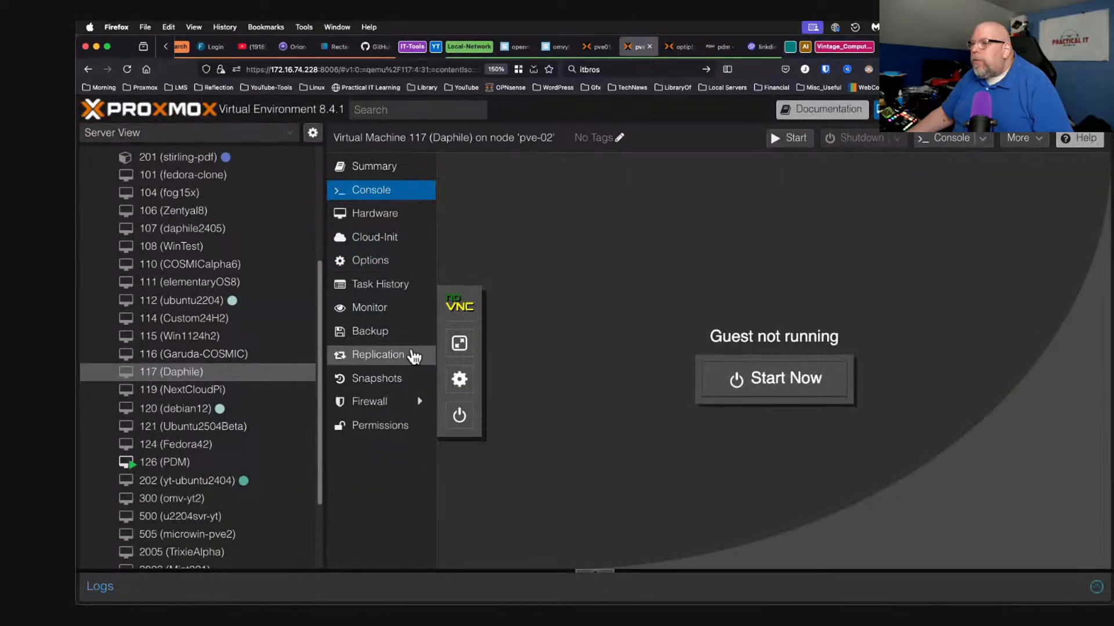
drag(326, 379, 238, 381)
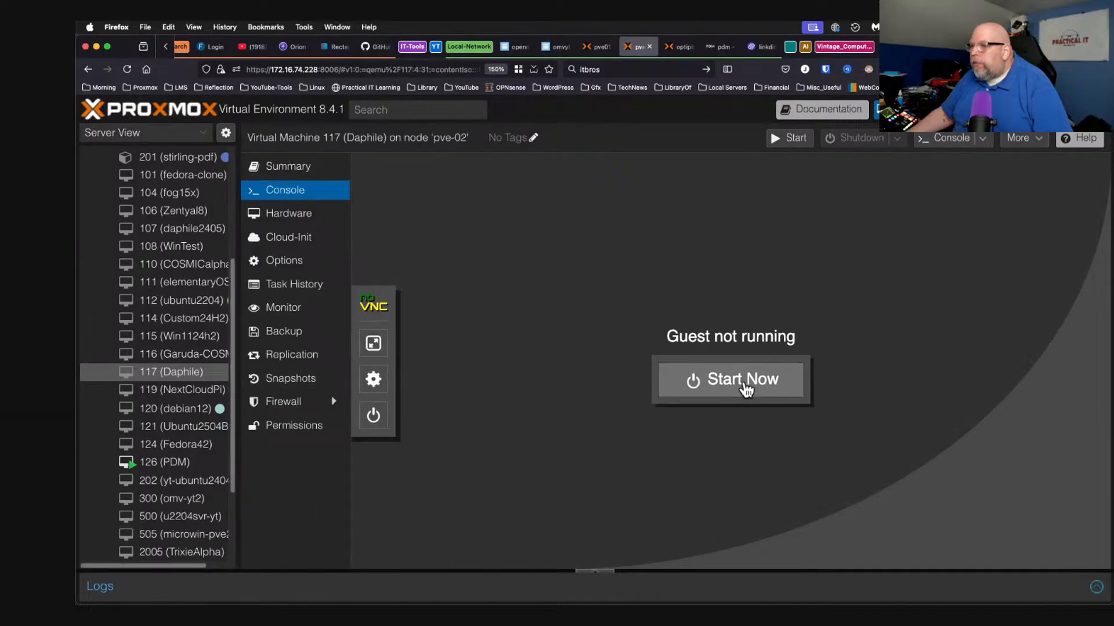
click(745, 389)
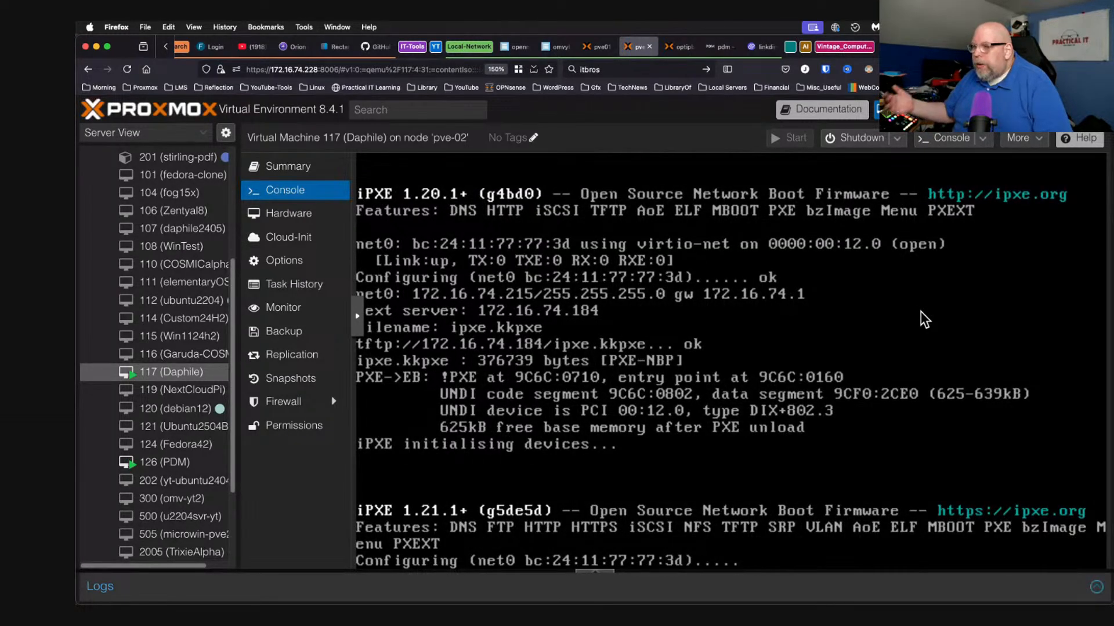
key(Down)
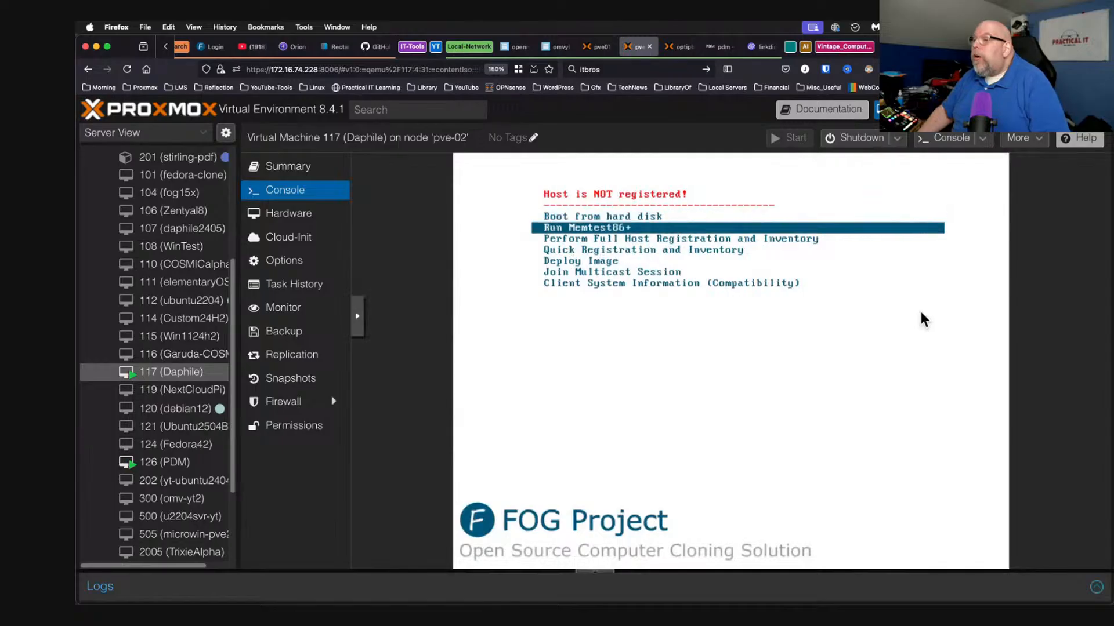
key(Down)
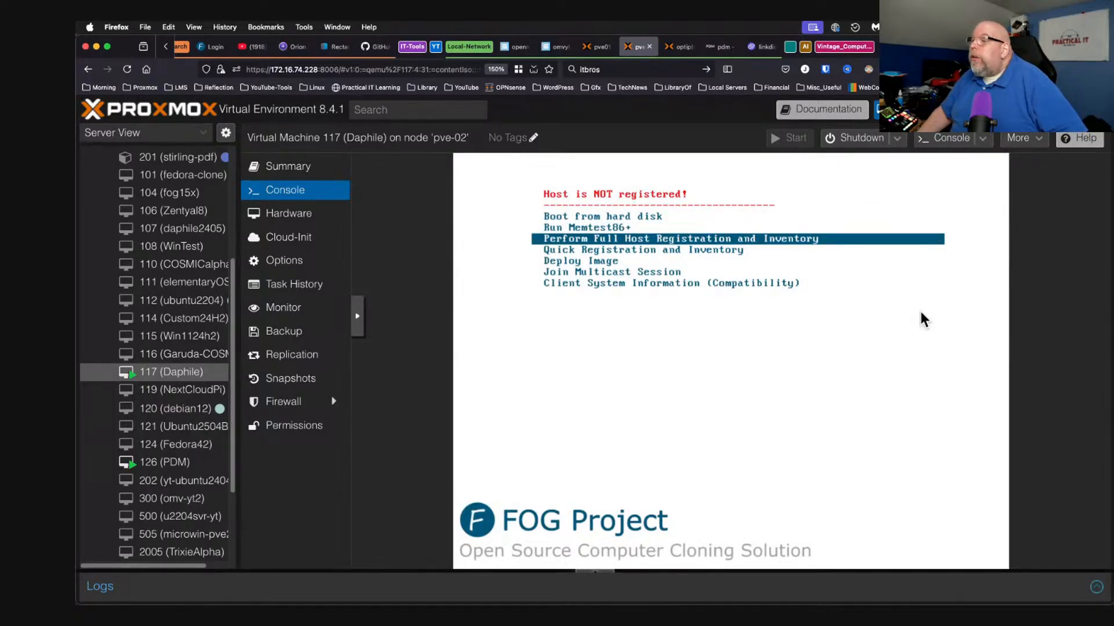
Start full host registration, enter Daphile as the hostname, then move to the next browser tab.
key(Return)
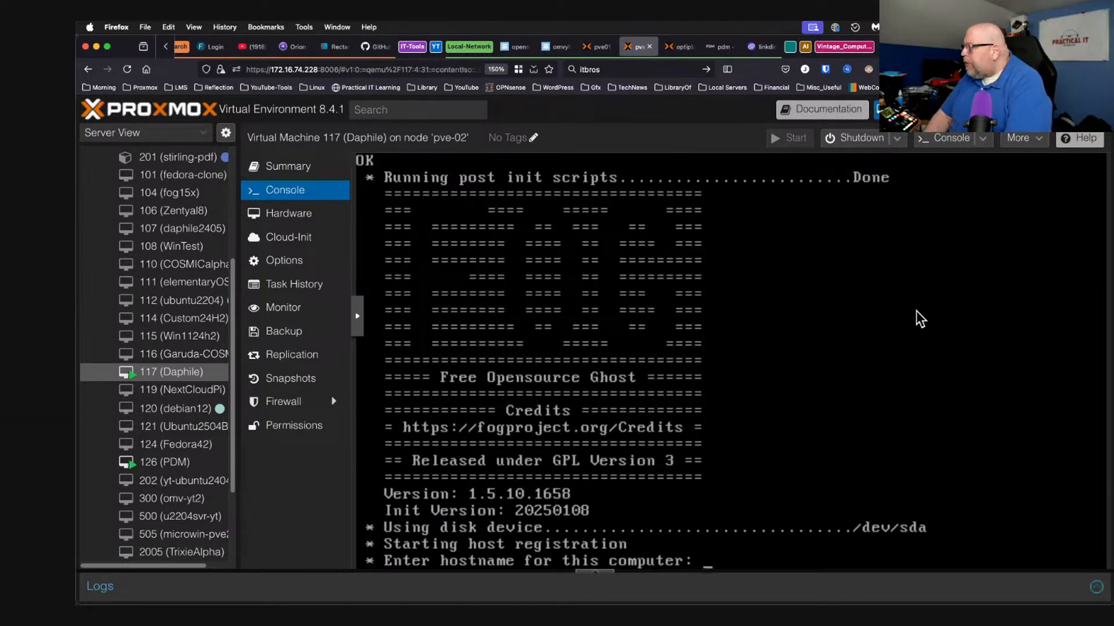
text(Daphile)
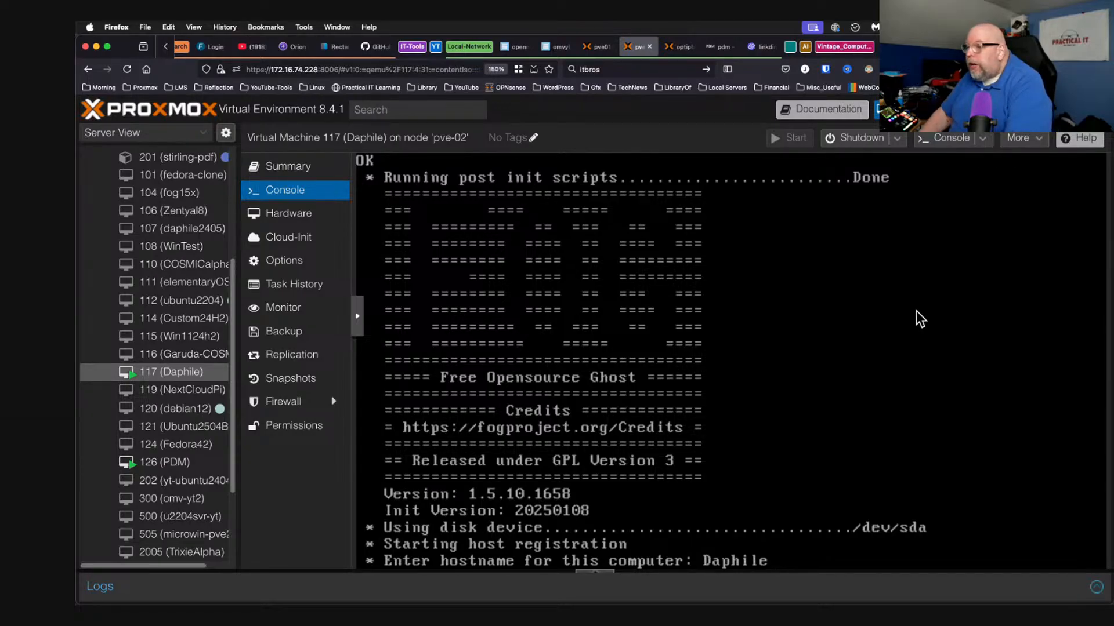
key(Return)
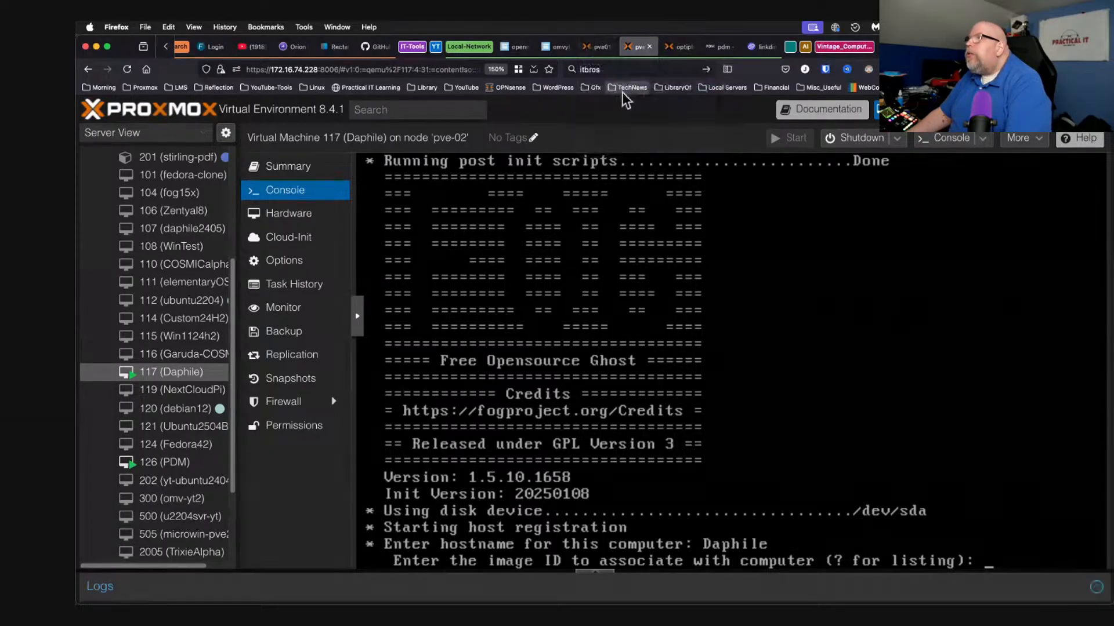
click(516, 48)
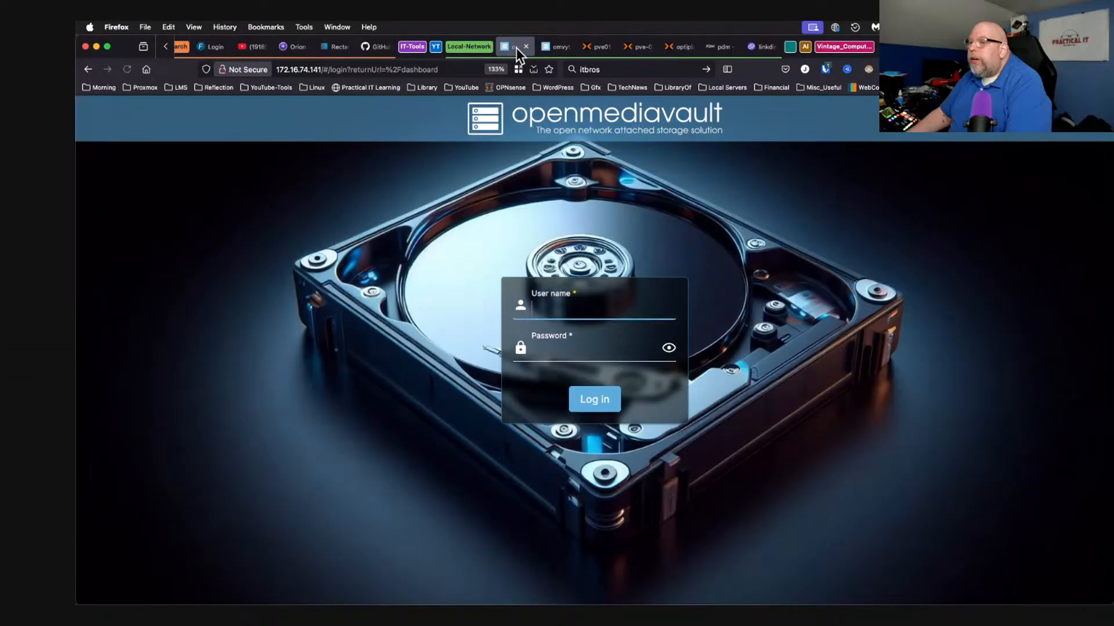
Search the open tabs for 'fog' and switch to the FOG Project login tab.
click(555, 45)
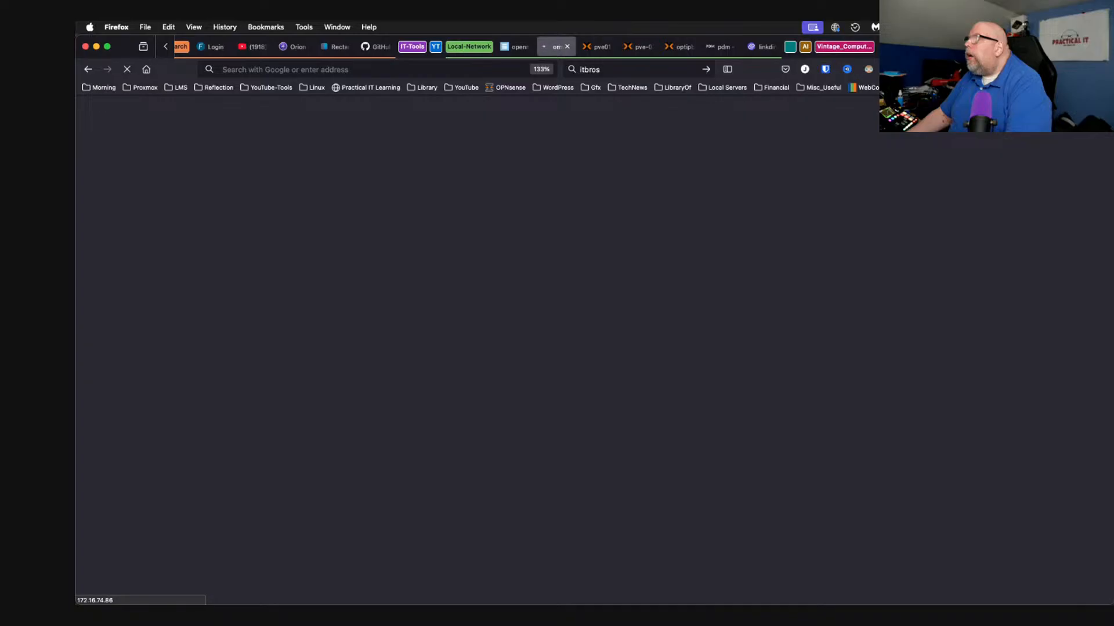
click(1084, 47)
click(1015, 70)
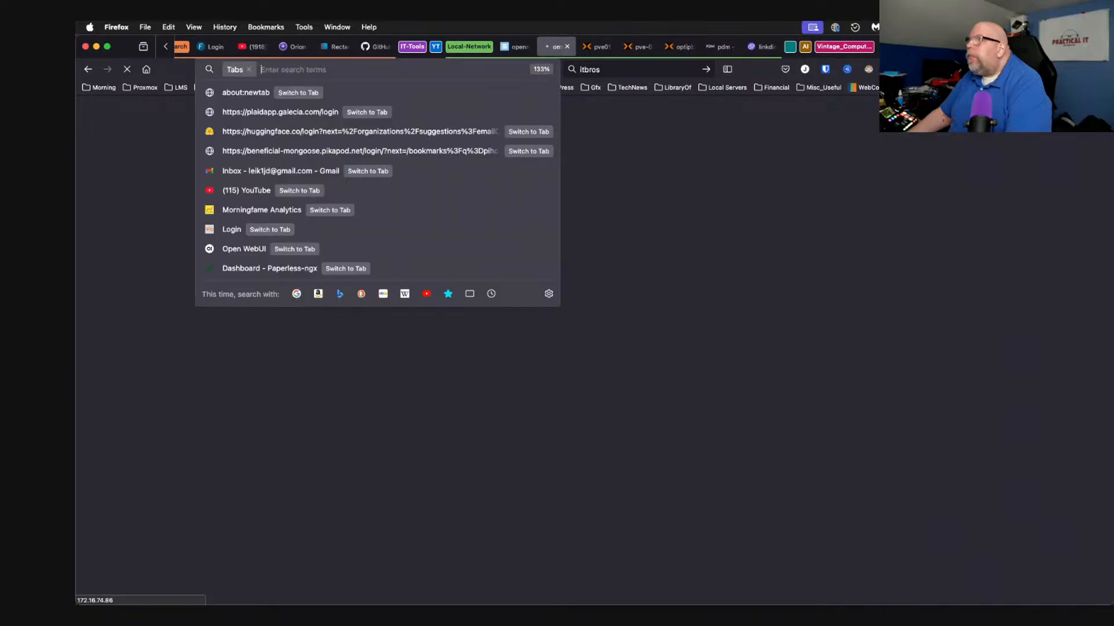
text(fog)
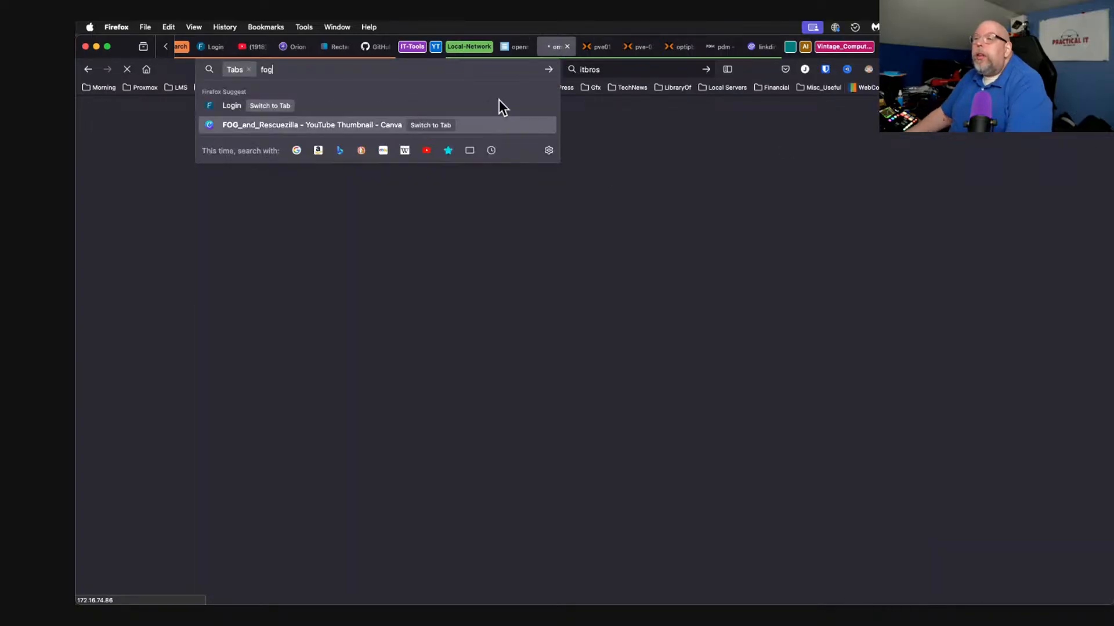
click(336, 109)
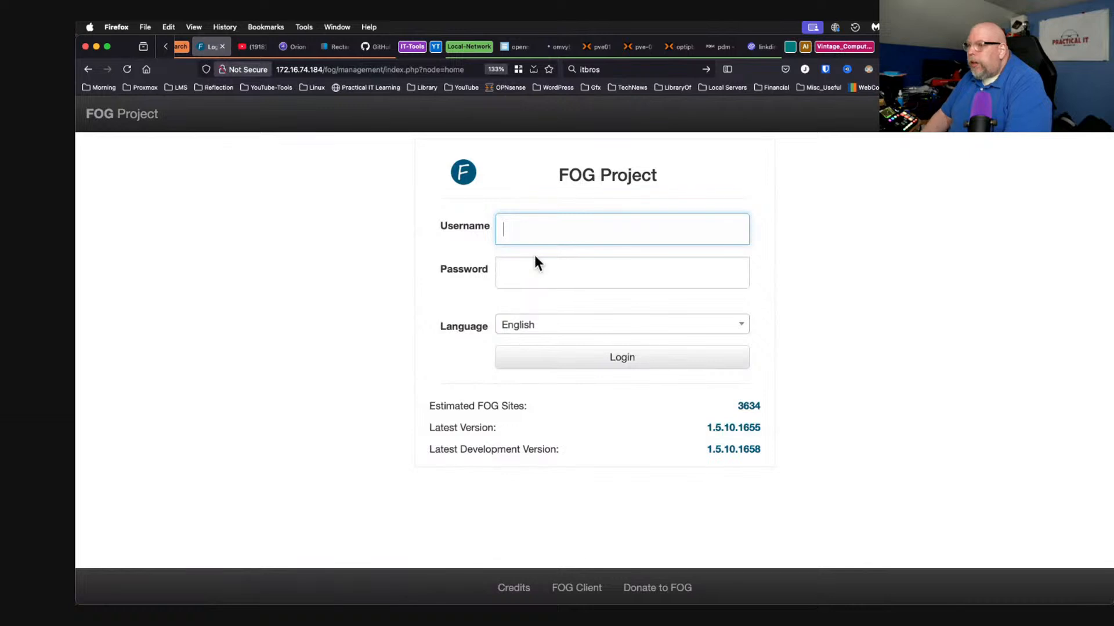
Sign in to FOG Project with the account's username and password.
text(fog)
key(Tab)
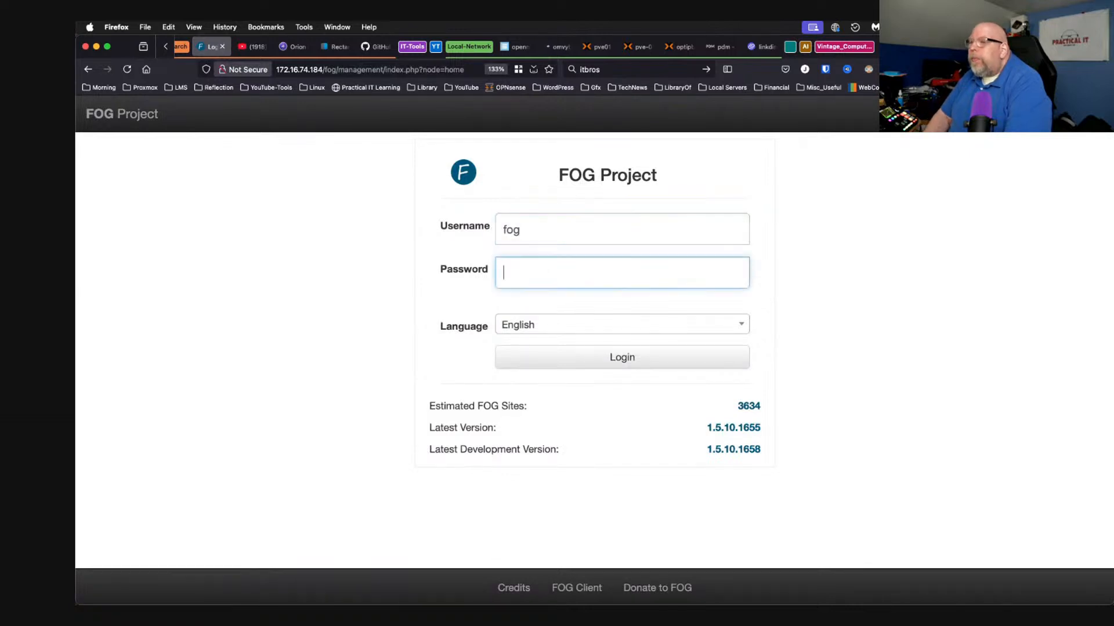
text(••••••••••)
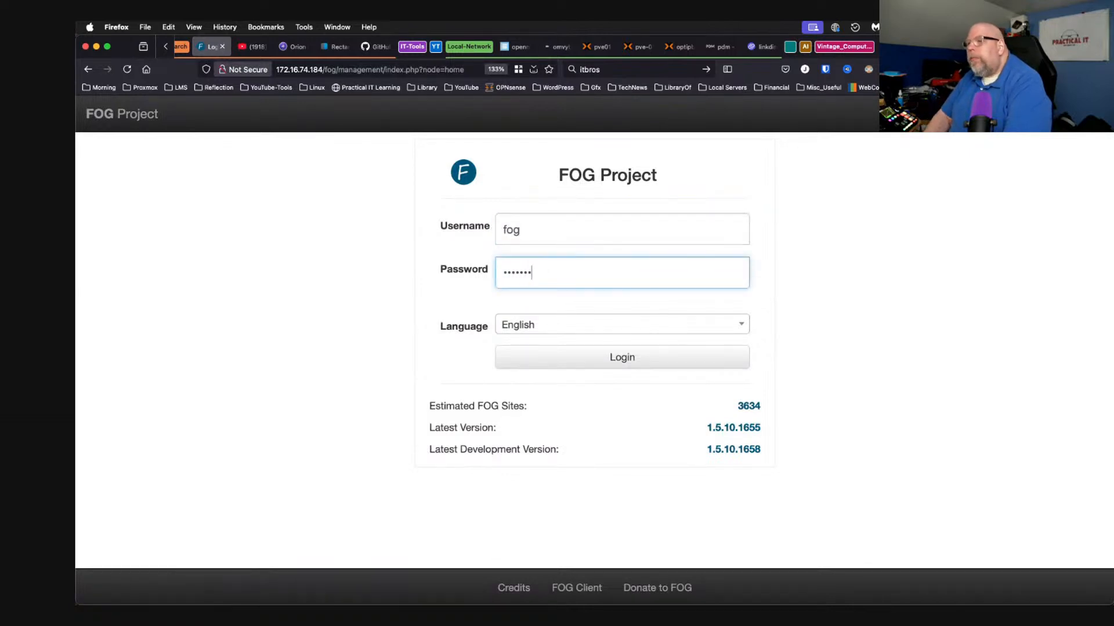
key(Return)
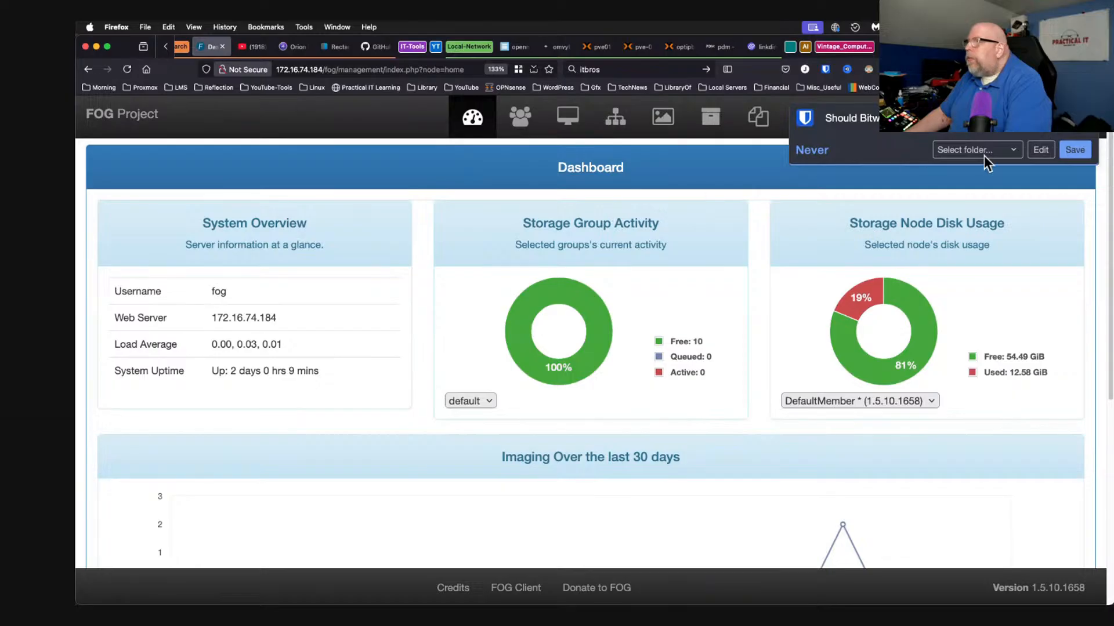
Dismiss the password-manager prompt and create a FOG image named Daphile with Linux as its operating system.
click(1080, 135)
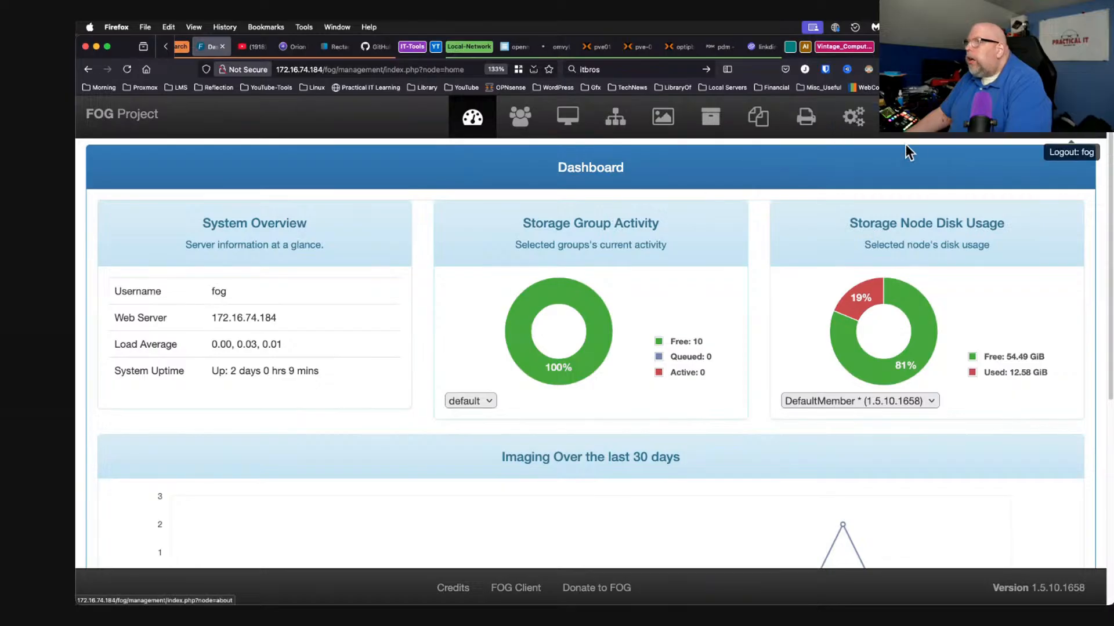
click(667, 122)
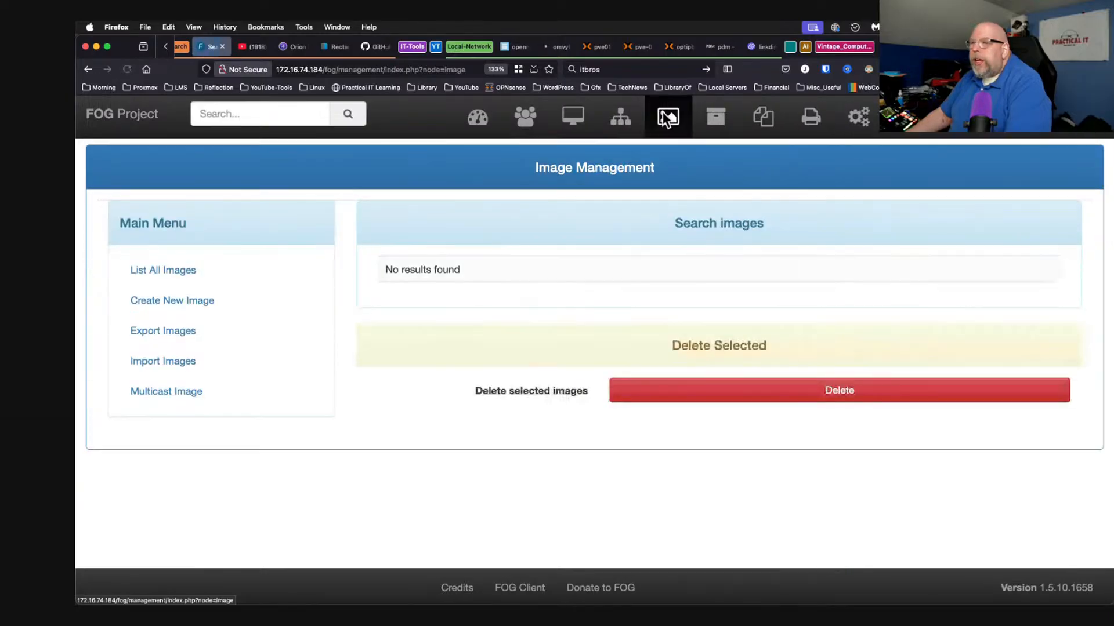
click(150, 277)
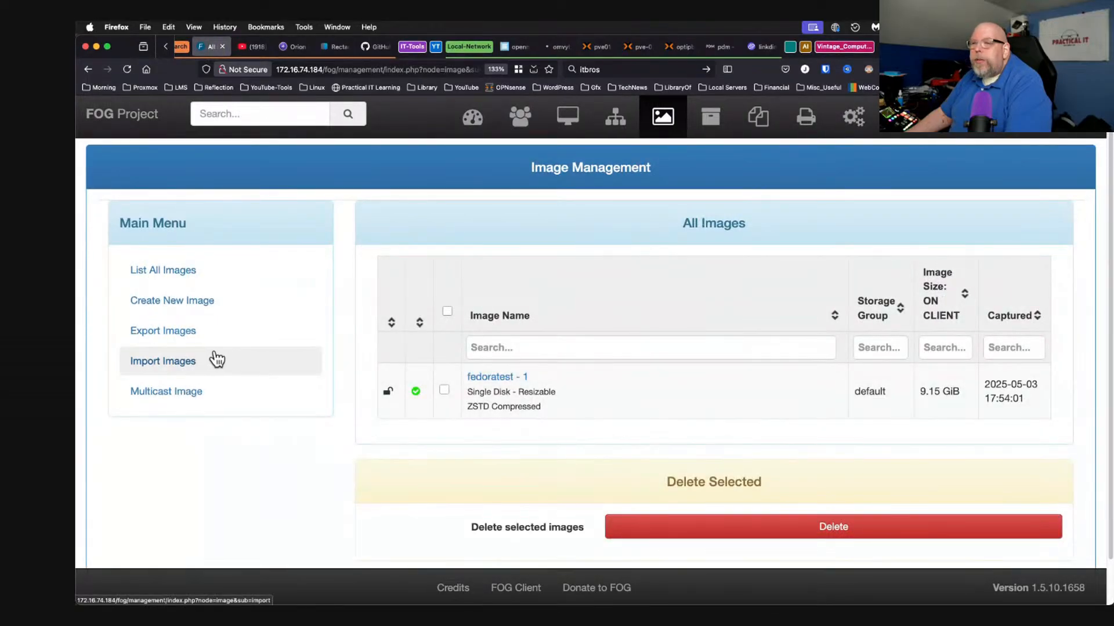
click(201, 302)
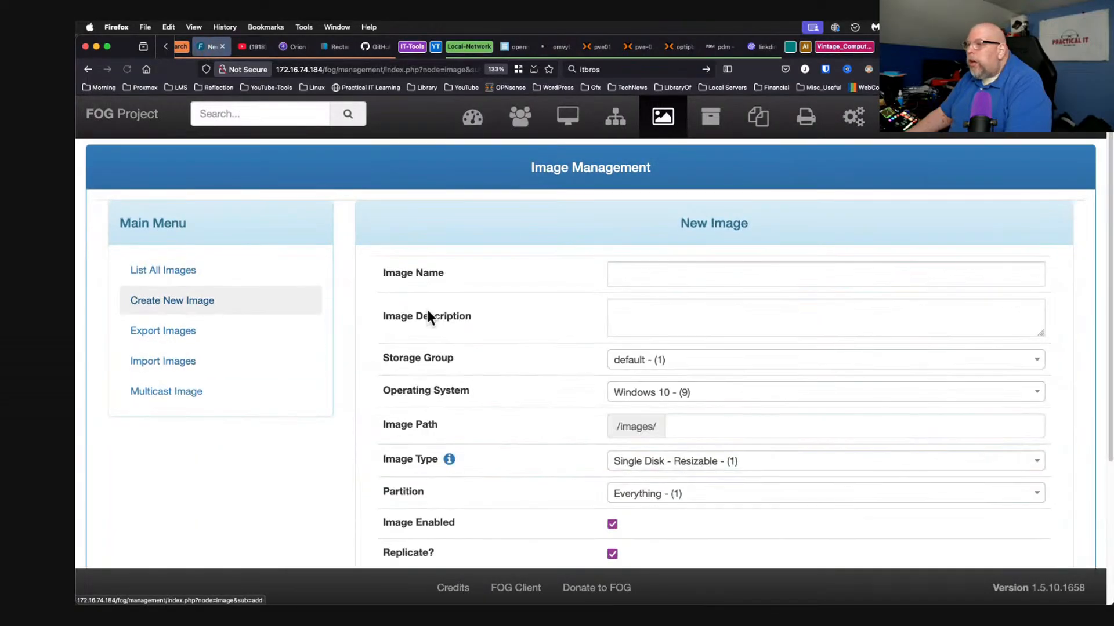
click(661, 277)
text(Daphile)
click(712, 392)
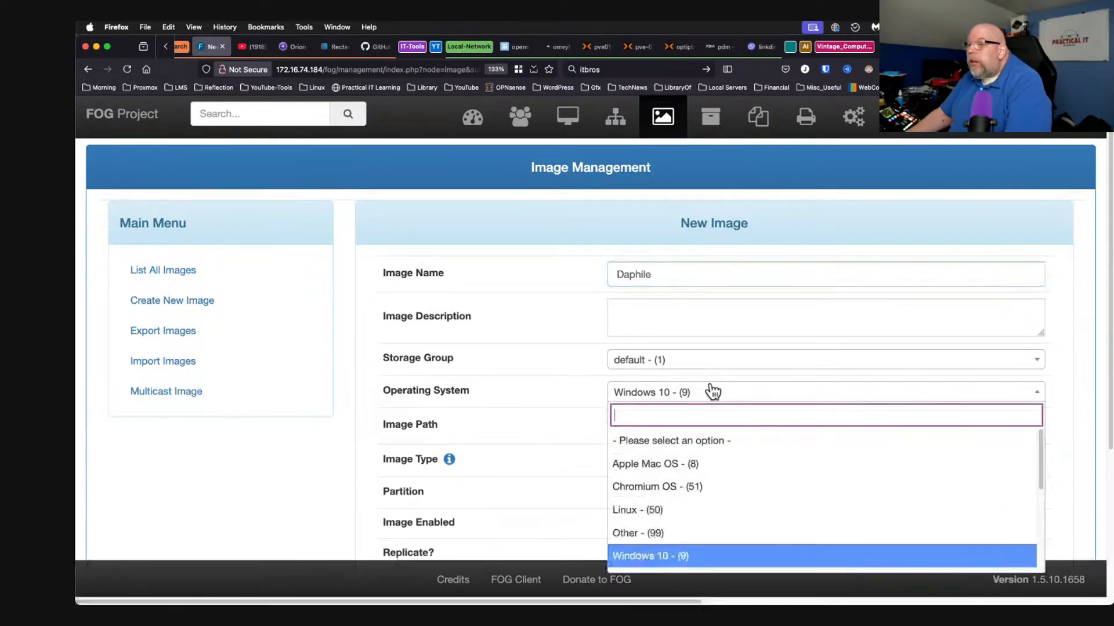
click(689, 511)
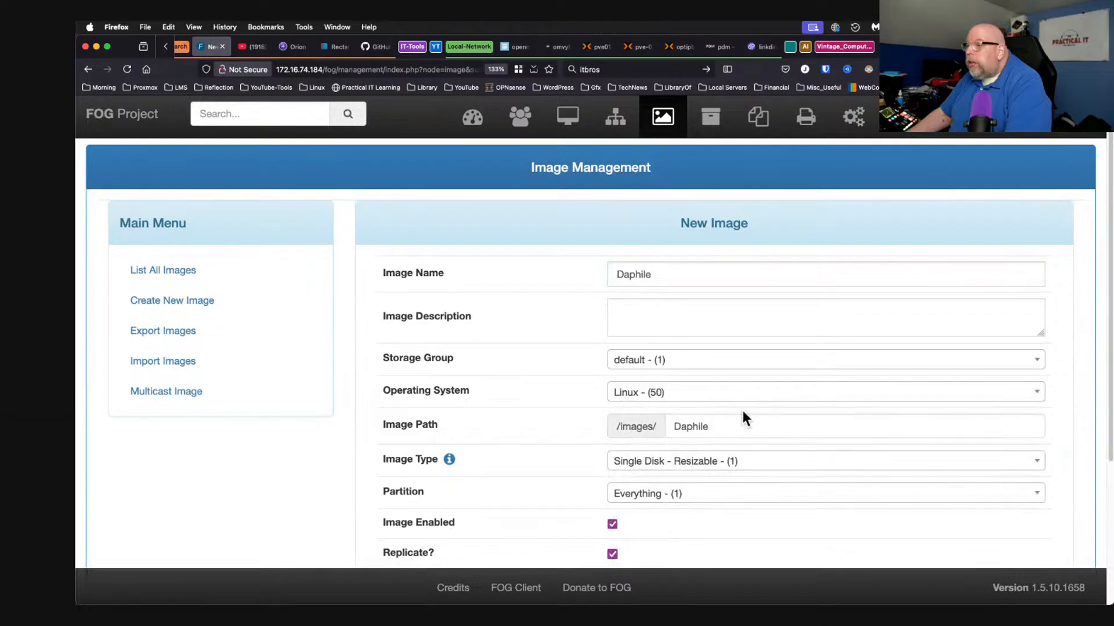
scroll(742, 414, down, 5)
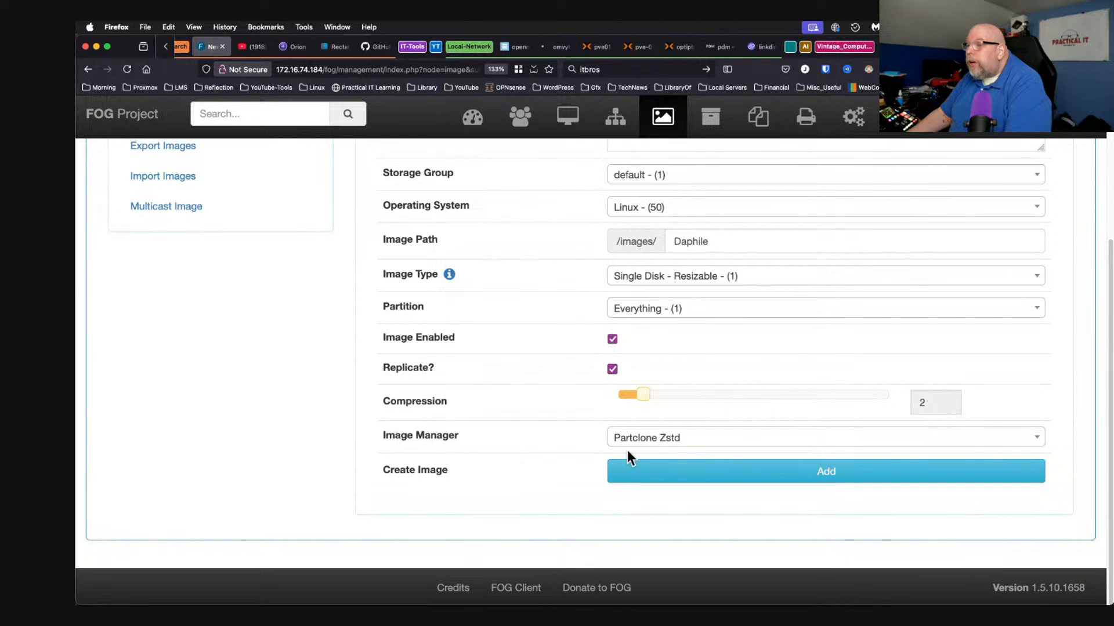
click(702, 478)
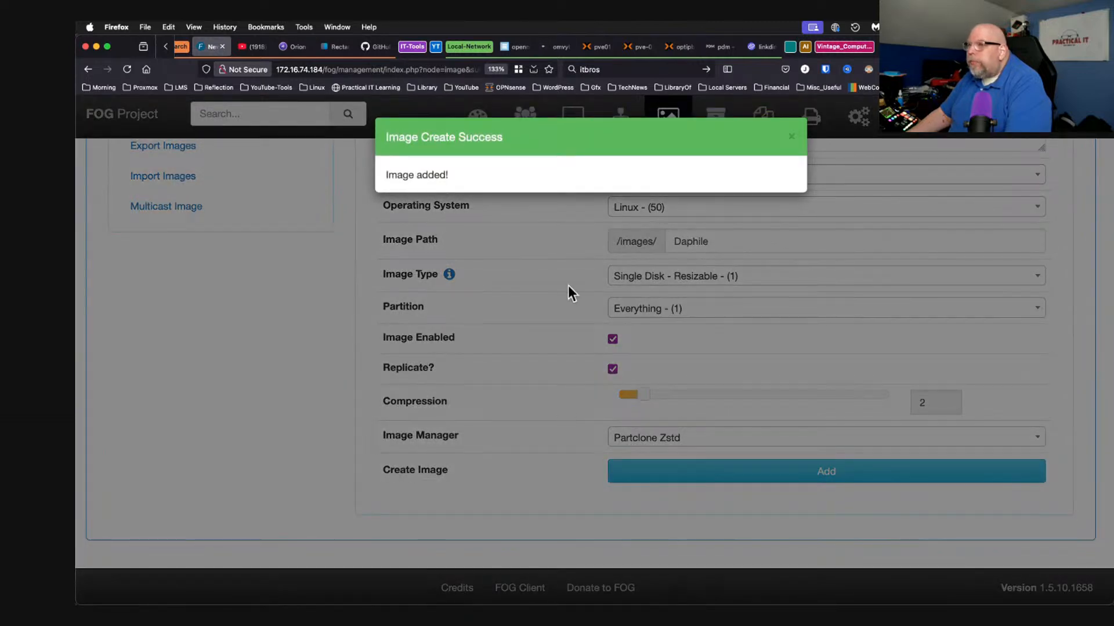
click(587, 114)
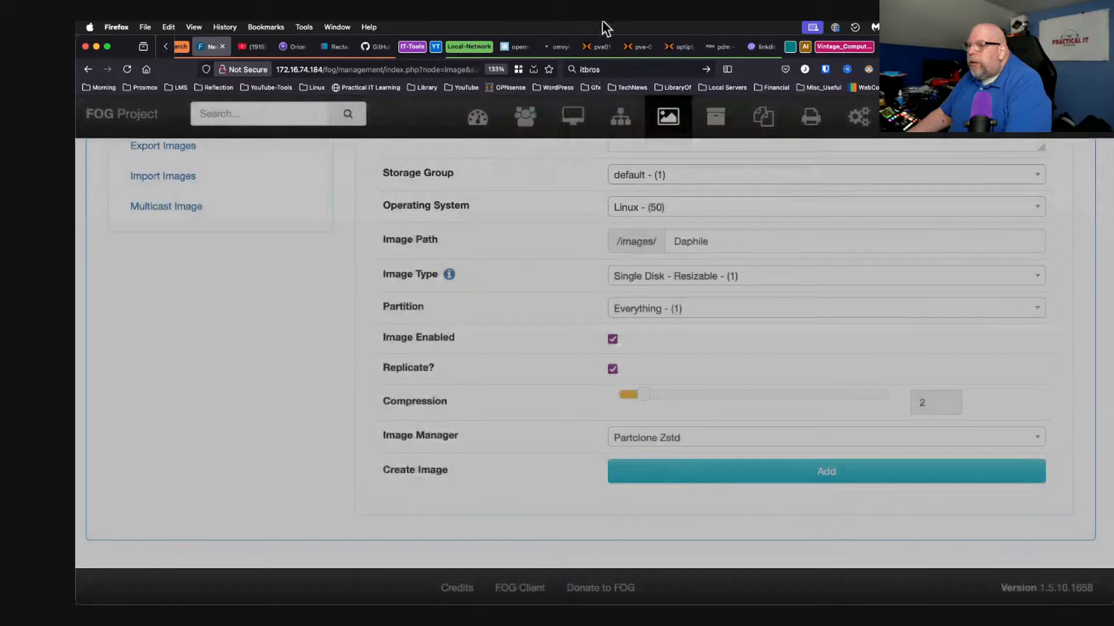
In the VM console, assign image ID 2, skip the remaining prompts, and decline imaging now.
click(635, 47)
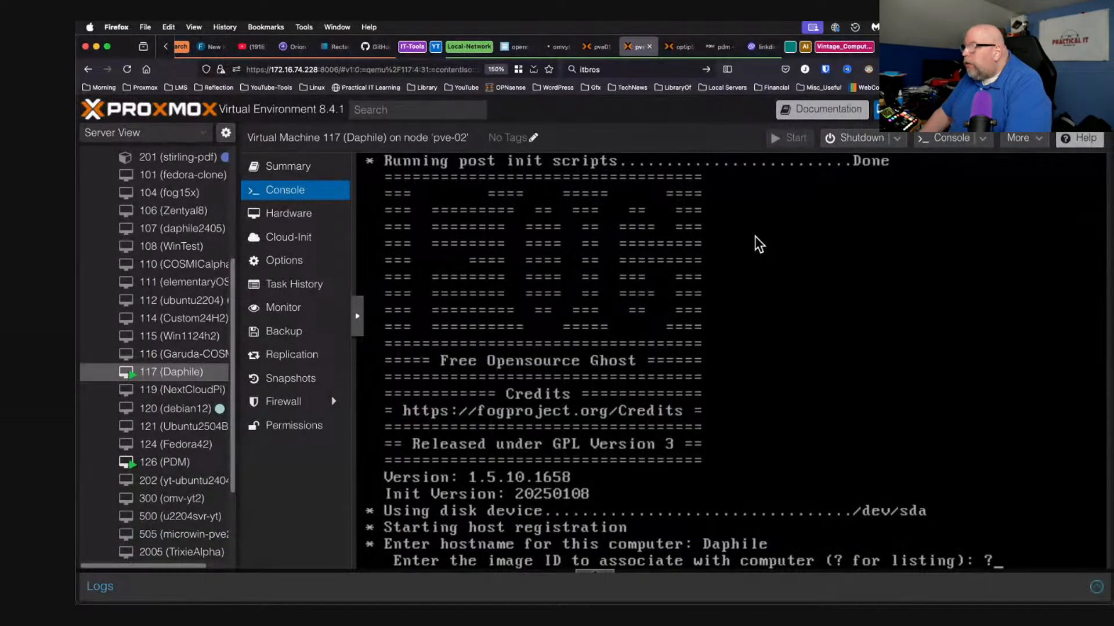
key(Return)
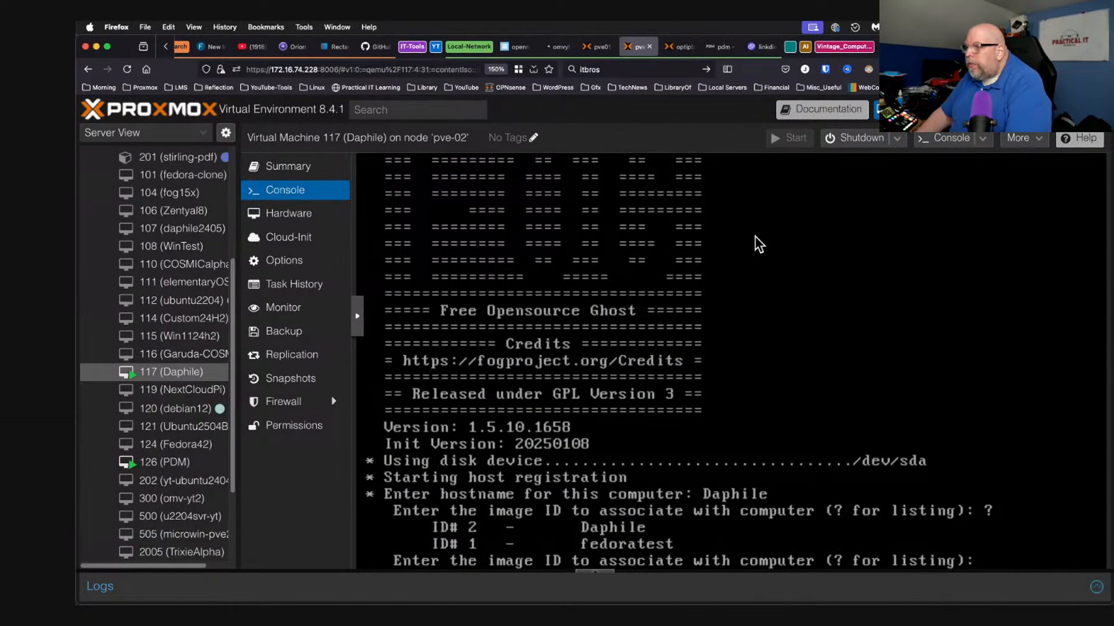
text(2)
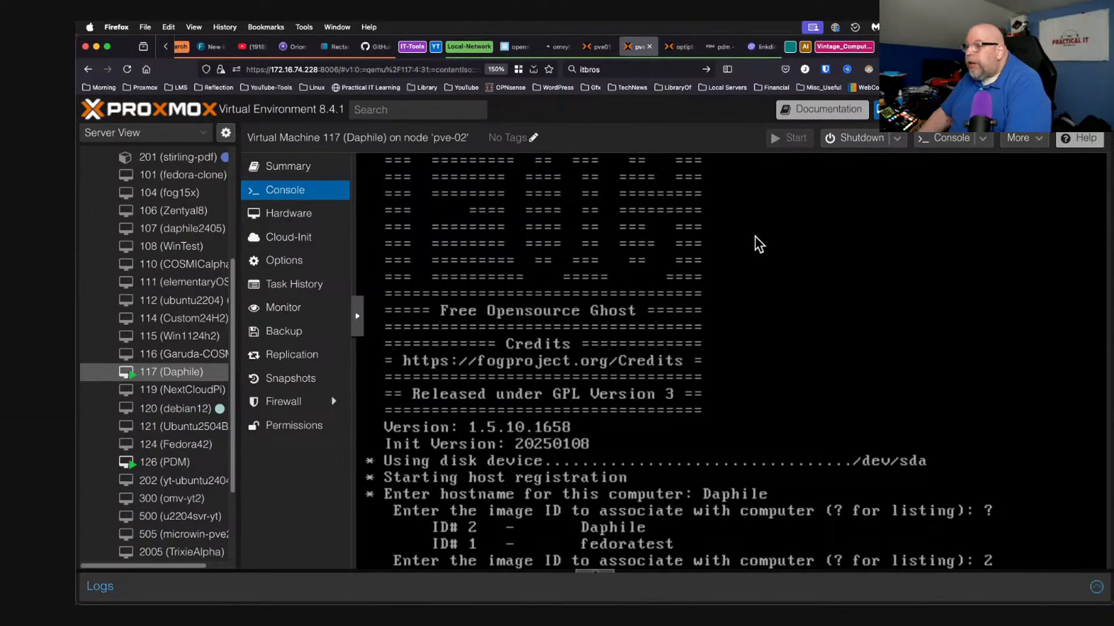
key(Return)
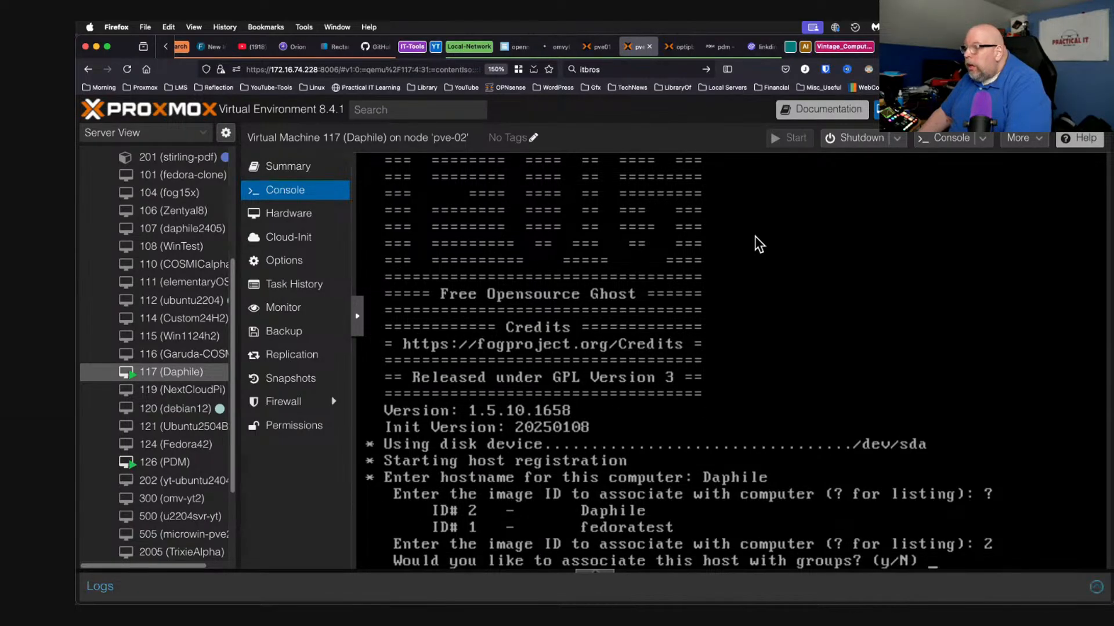
key(Return)
key(Return)
key(Return)
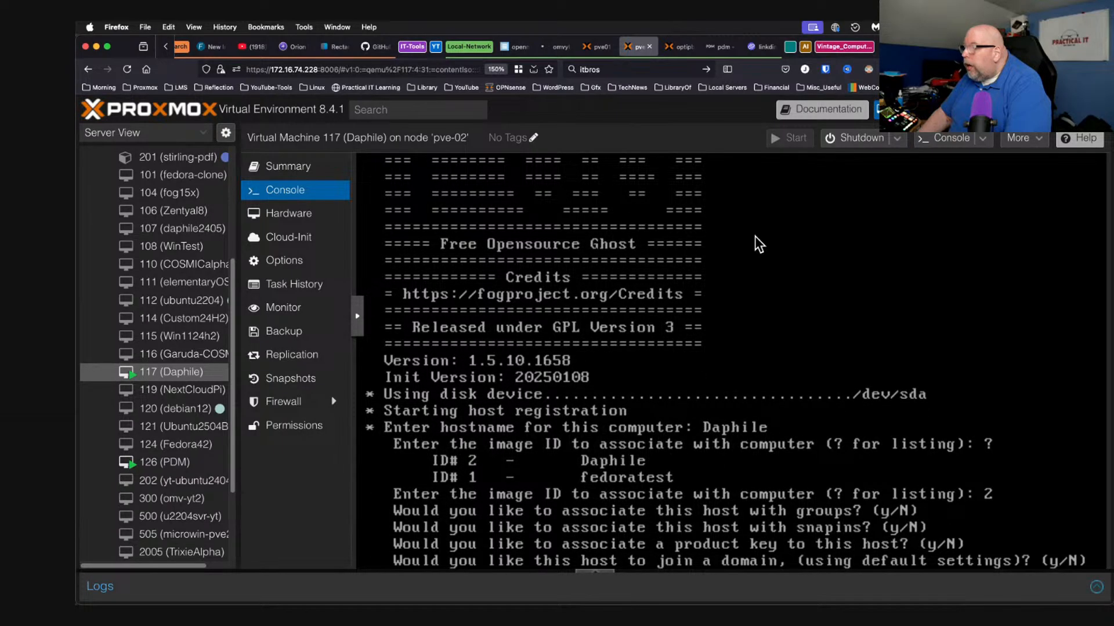
key(Return)
key(Return)
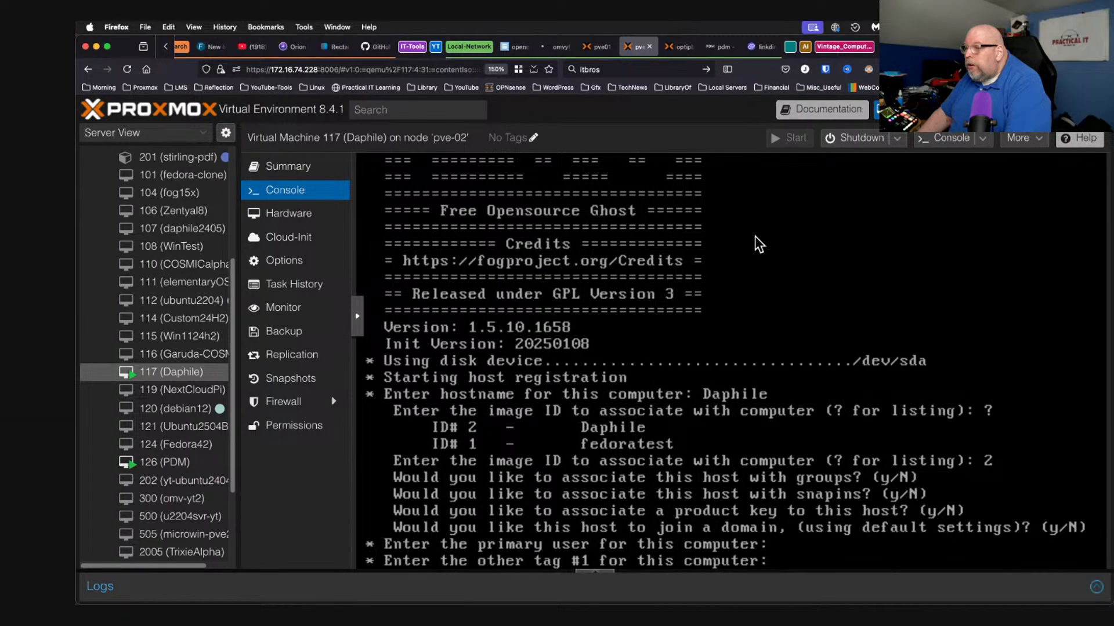
key(Return)
key(Return)
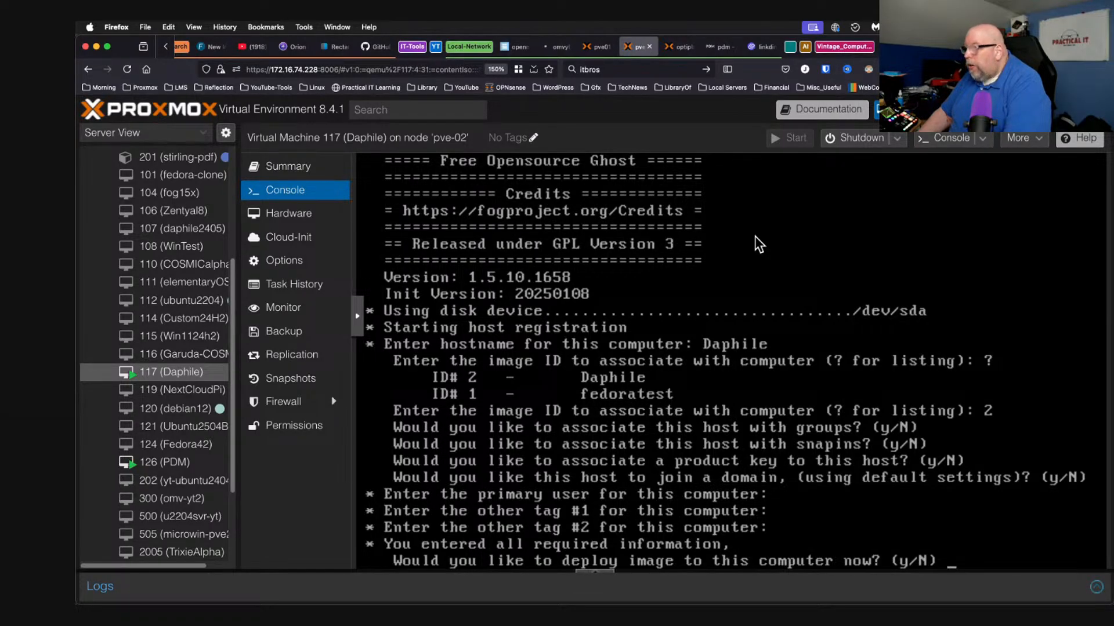
key(Return)
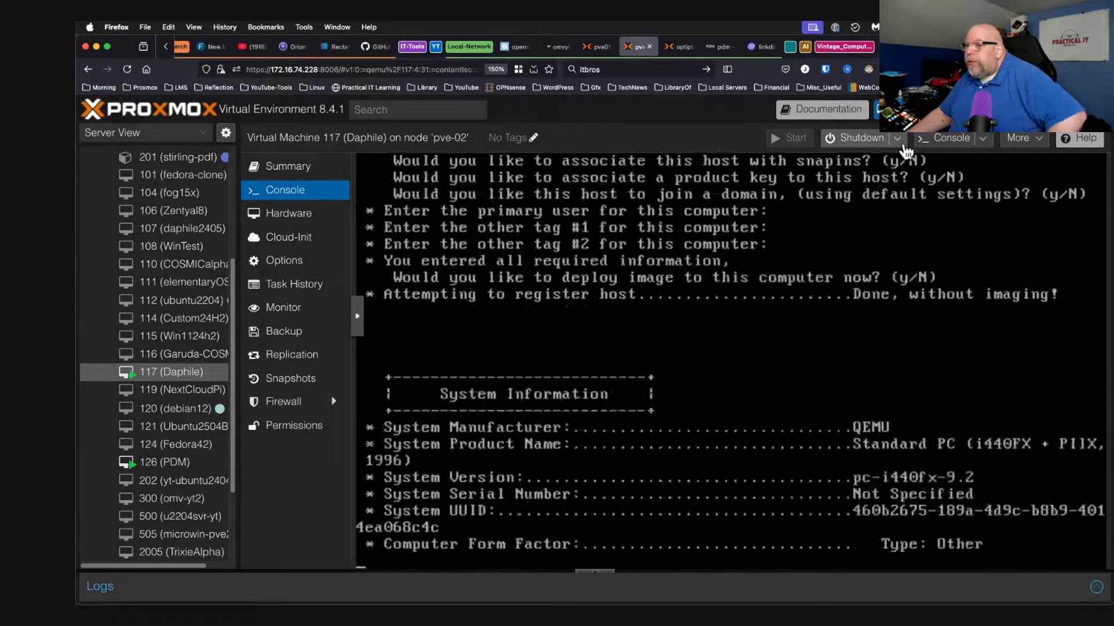
Force-stop VM 117 with Shutdown > Stop and confirm, then switch to the pve01 tab.
click(902, 145)
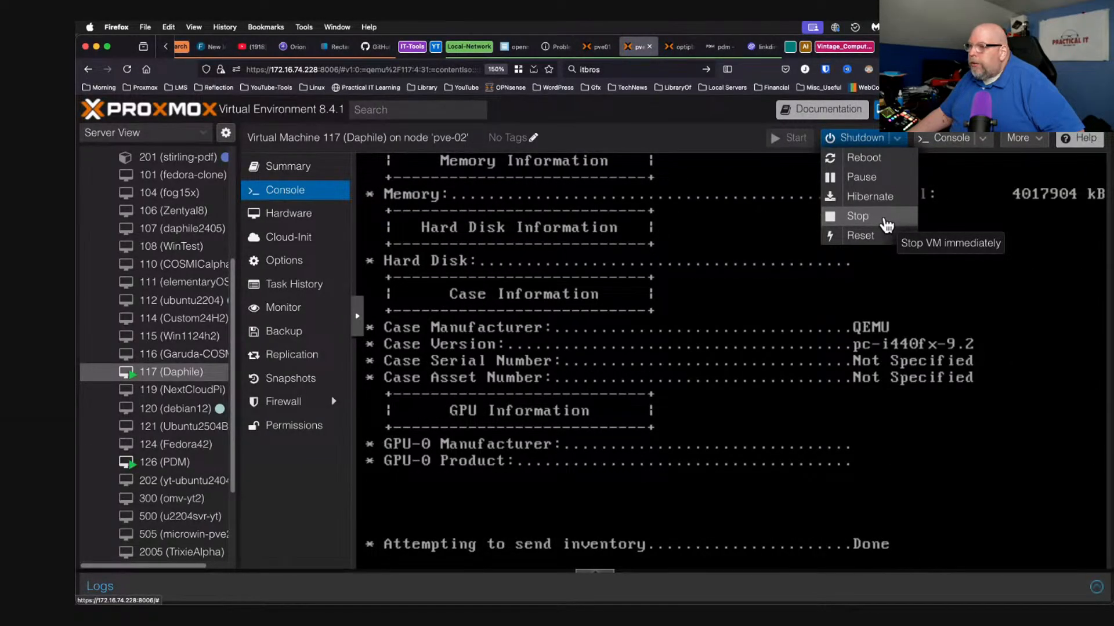
click(886, 224)
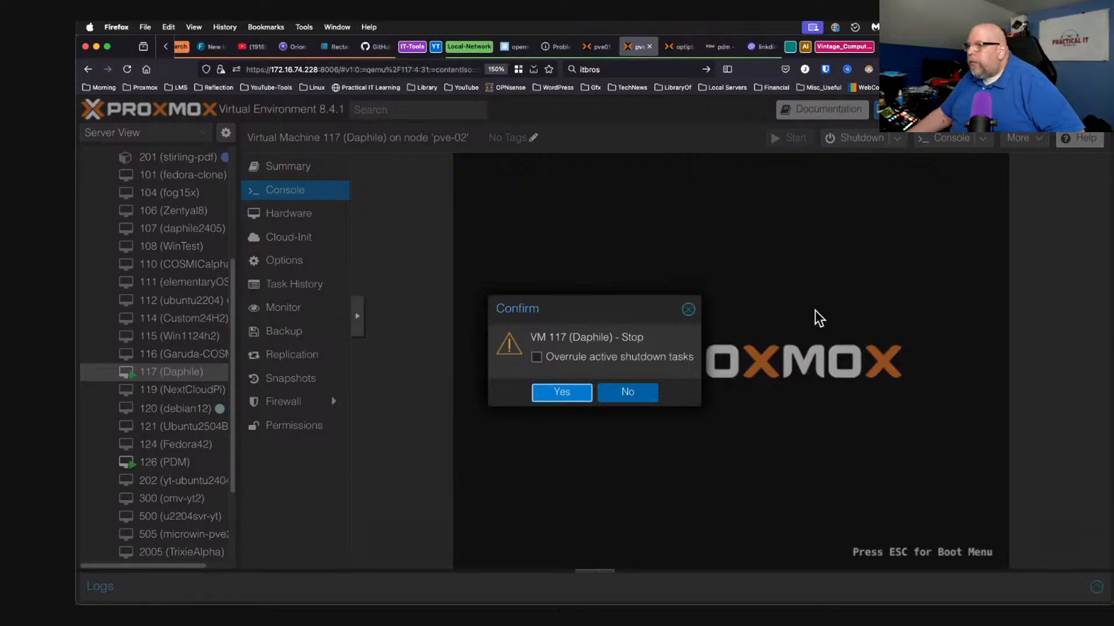
click(554, 397)
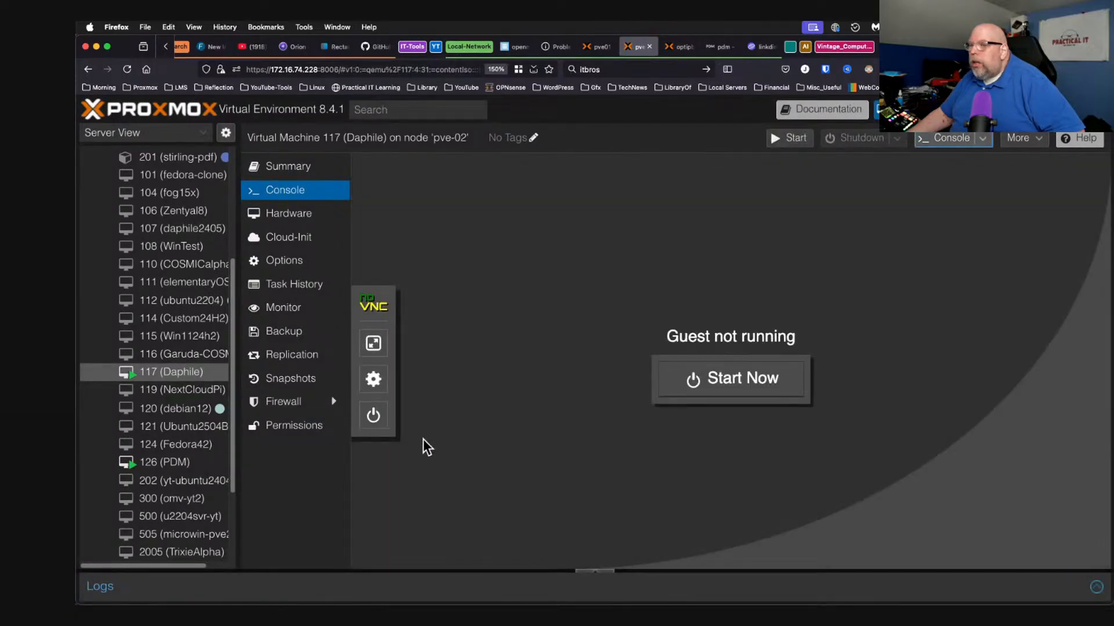
click(595, 51)
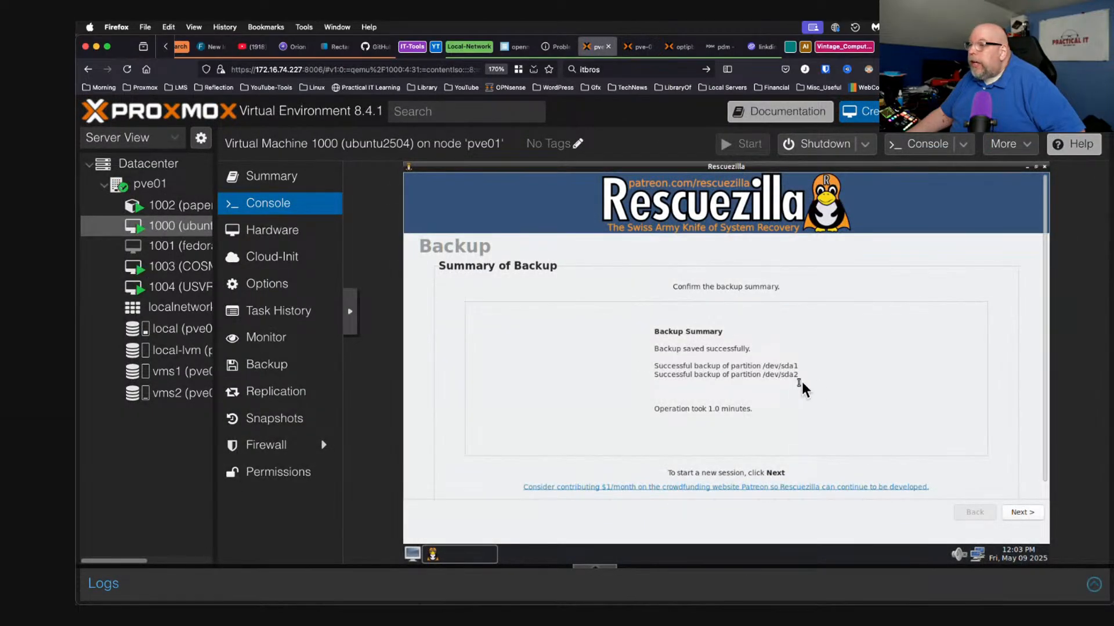
Get past Rescuezilla's backup summary on VM 1000, close Rescuezilla, and return to the pve-02 tab.
click(1024, 514)
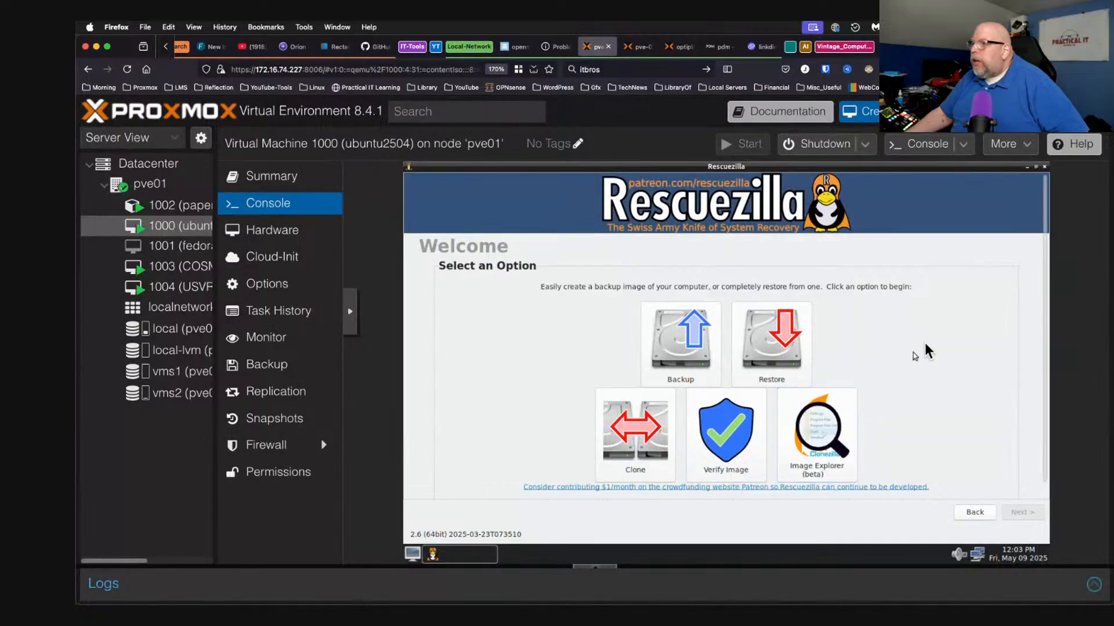
click(1045, 168)
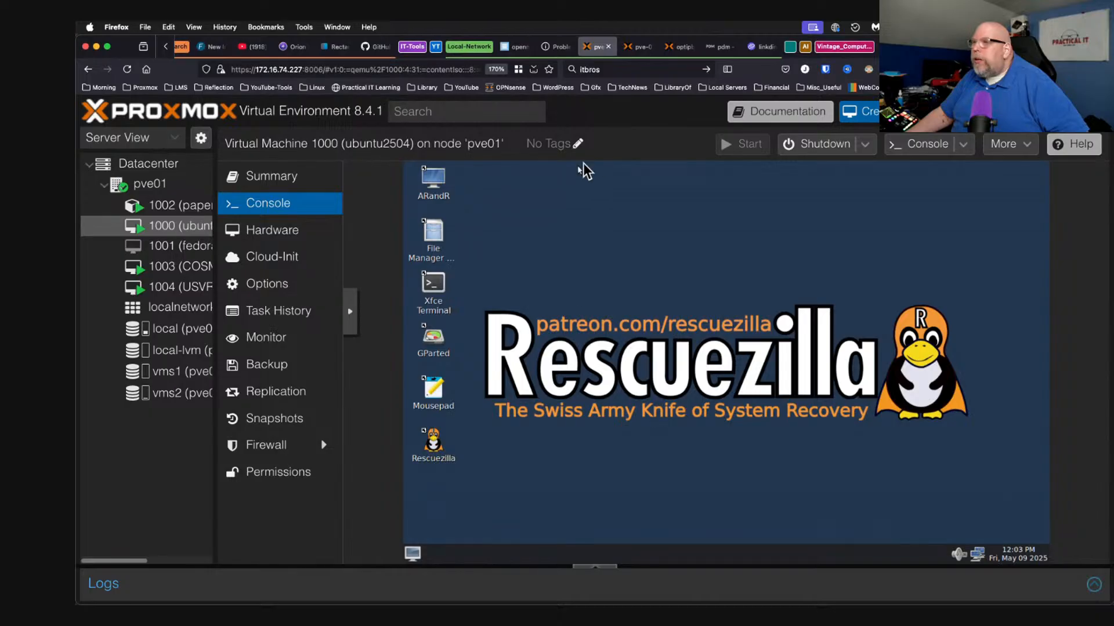
click(638, 47)
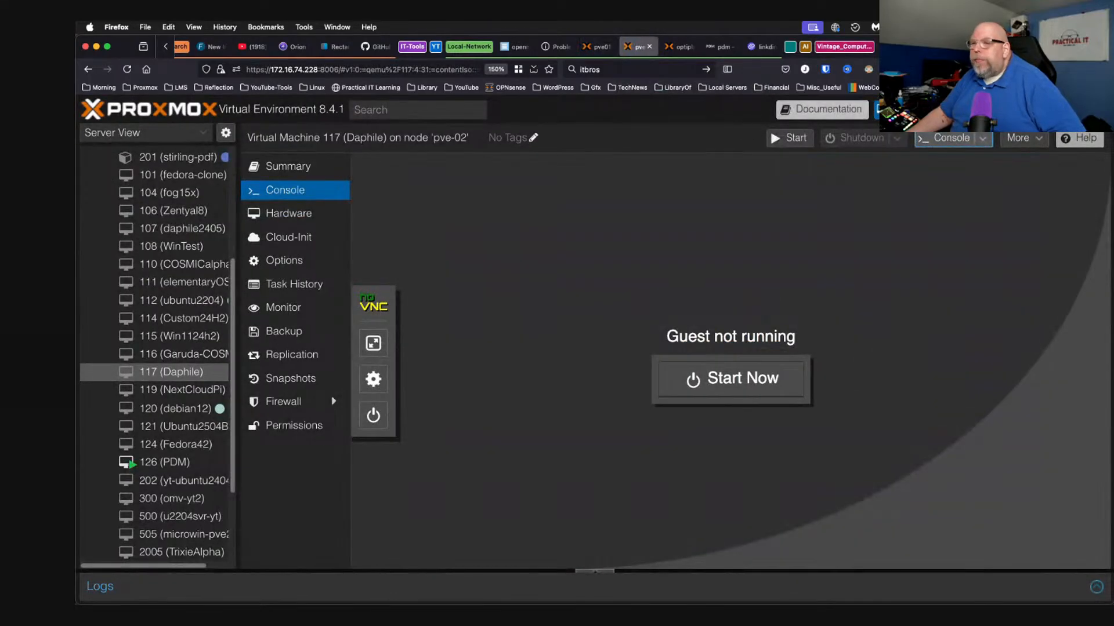
Find the FOG Project tab via tab search and drag it beside the Proxmox tabs.
click(1085, 47)
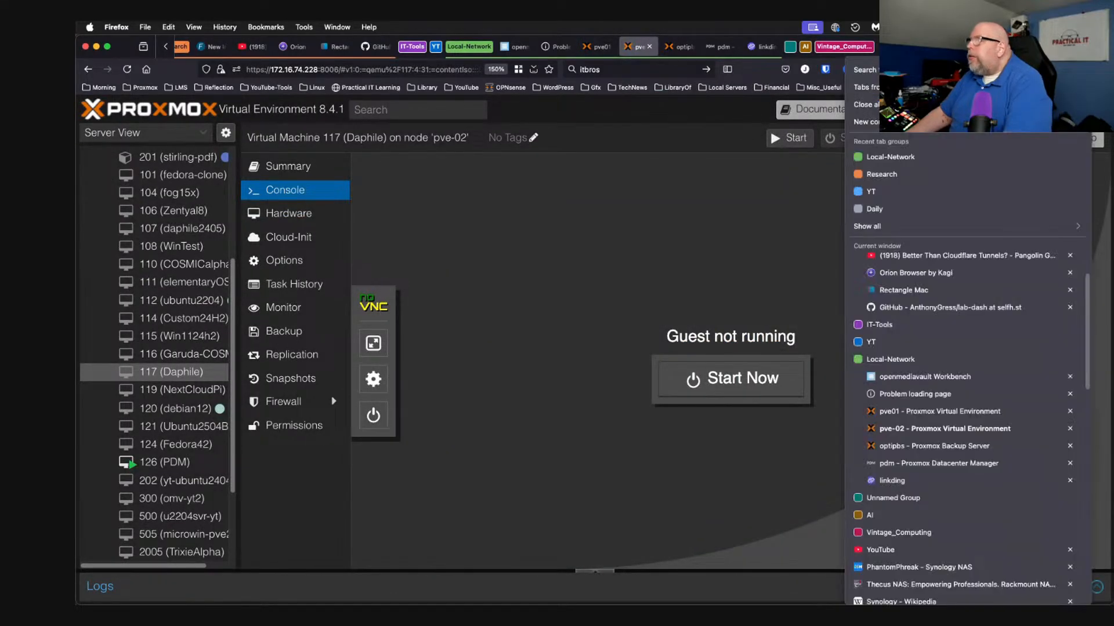
click(1039, 70)
text(fog)
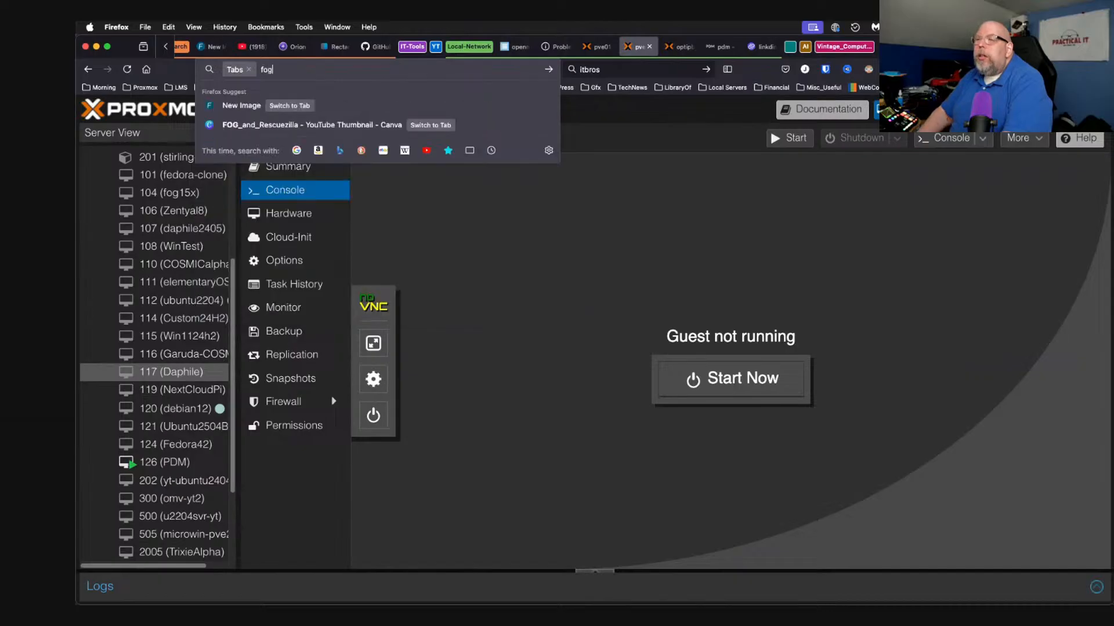
key(Down)
key(Return)
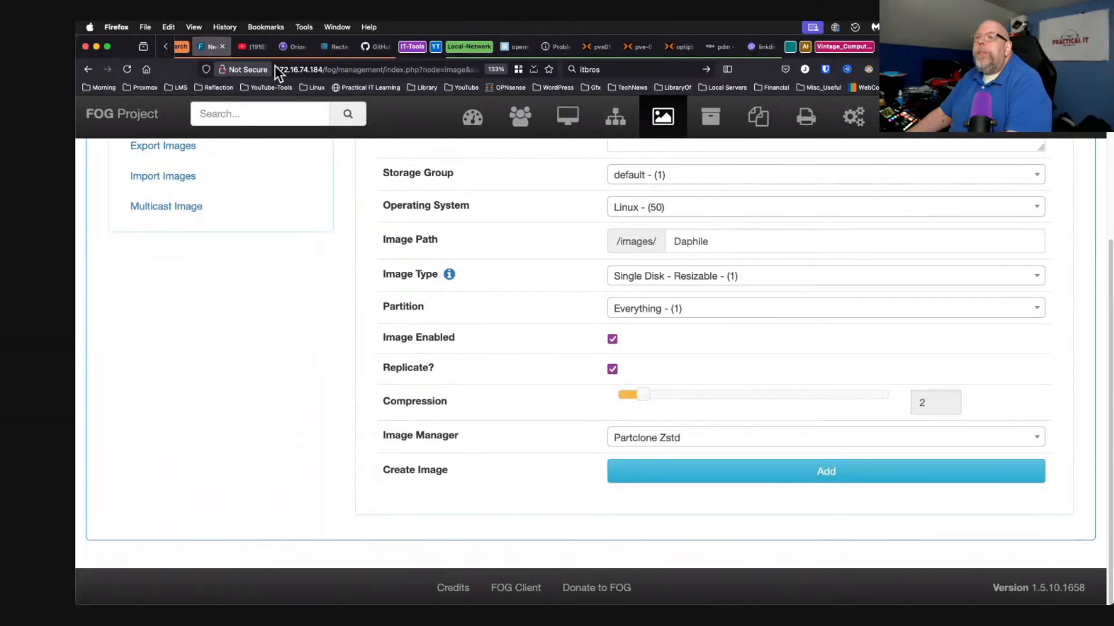
drag(209, 44, 560, 47)
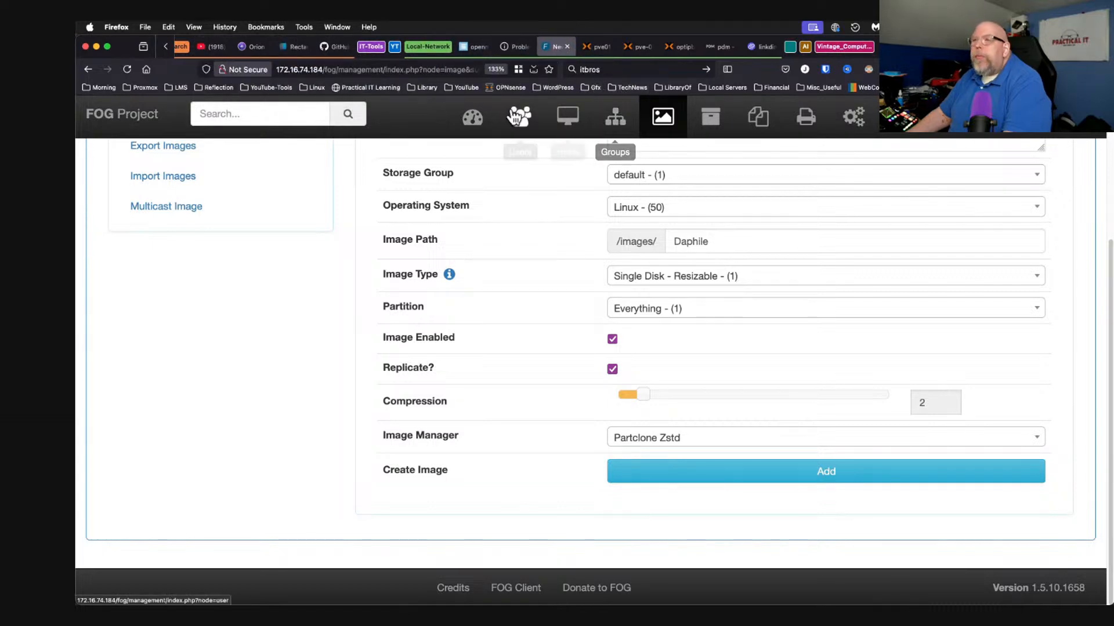
List all FOG images, showing Daphile (ID 2) and fedoratest (ID 1).
scroll(182, 46, down, 3)
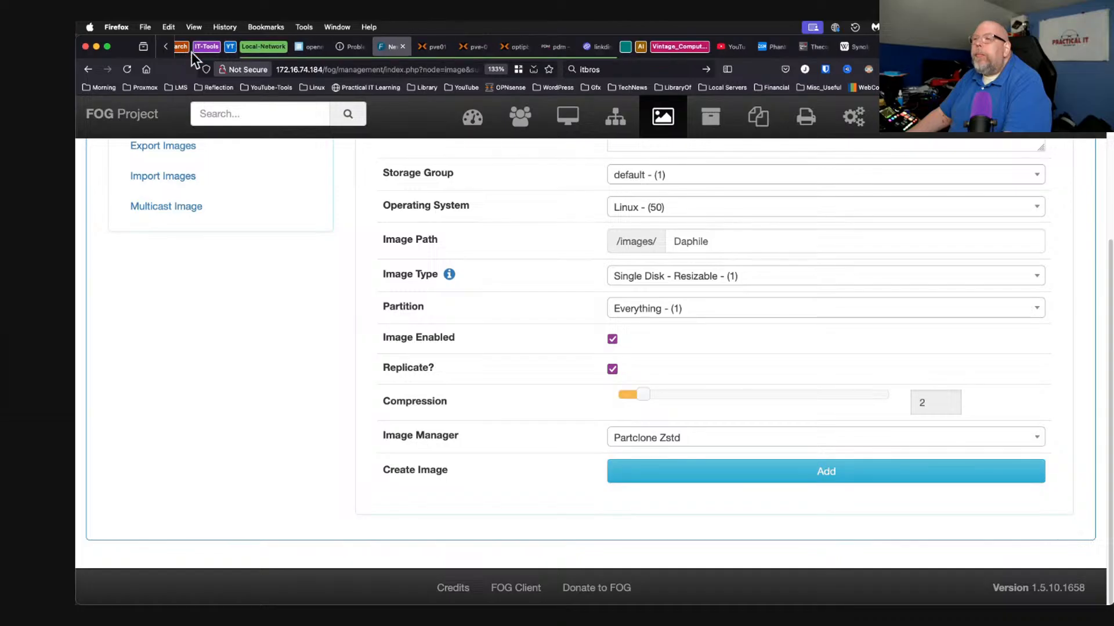
scroll(569, 314, up, 5)
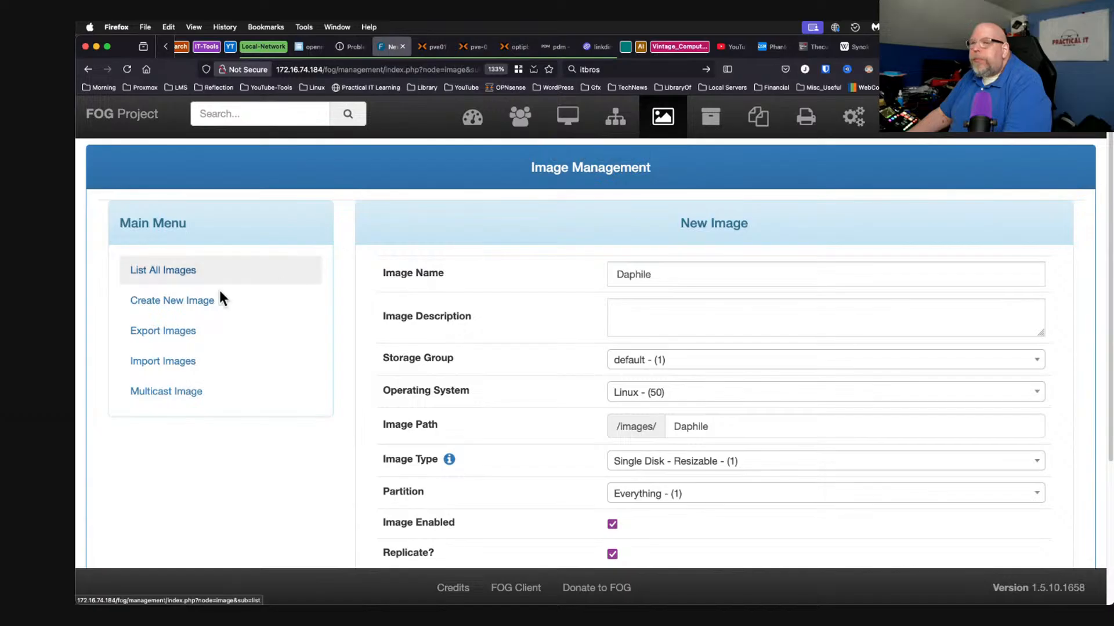
click(193, 279)
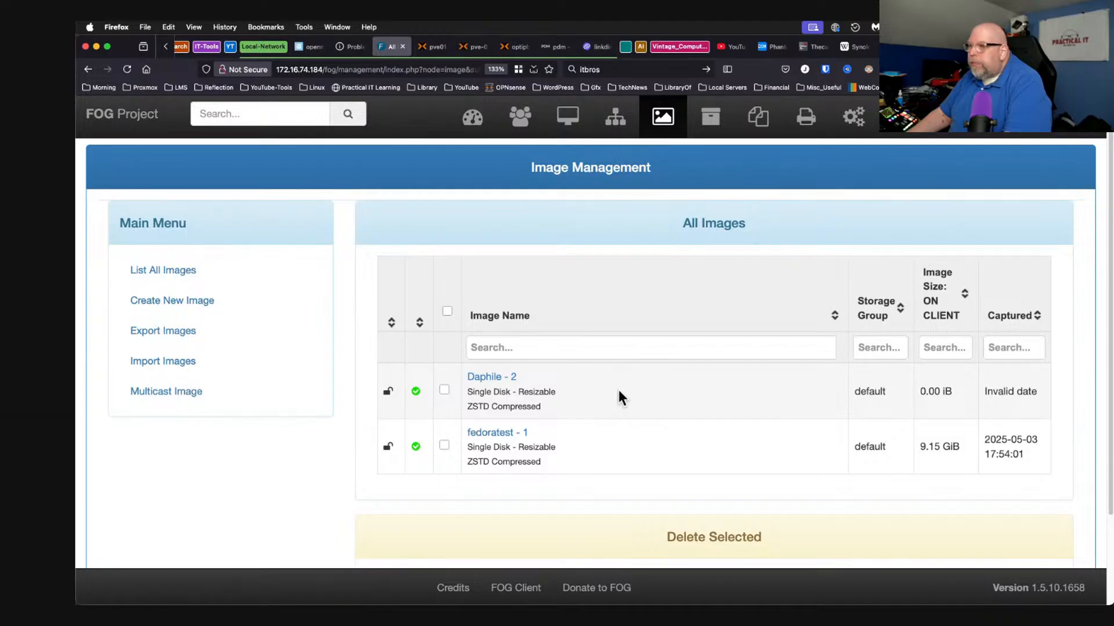
click(571, 121)
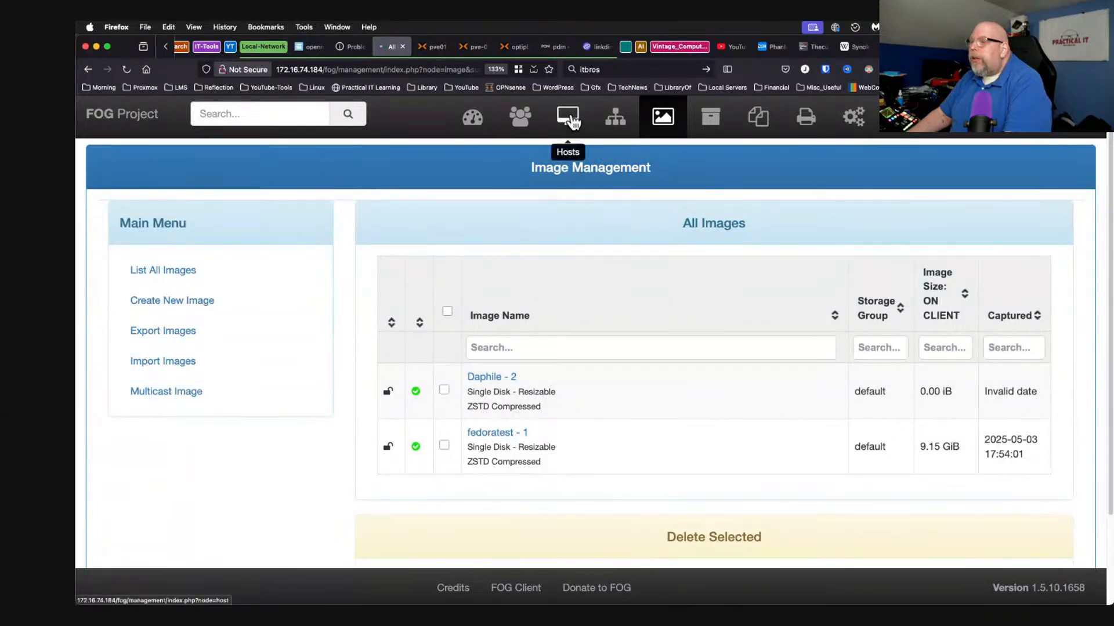
Schedule a capture task for host Daphile with shutdown afterwards, check active tasks, then return to Proxmox.
click(179, 270)
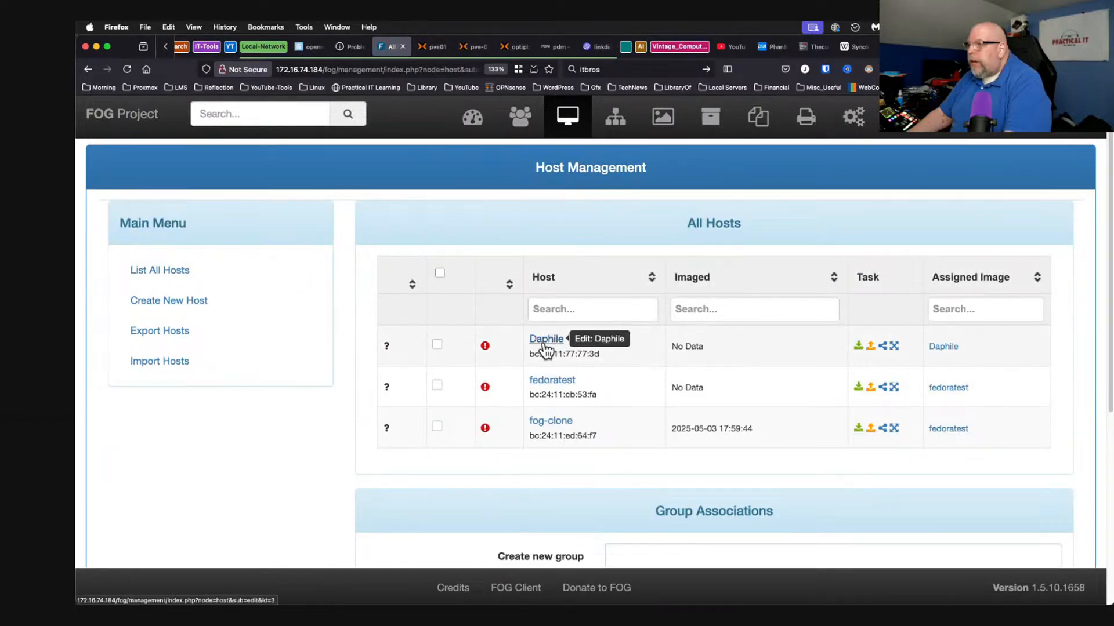
click(870, 348)
scroll(612, 414, down, 2)
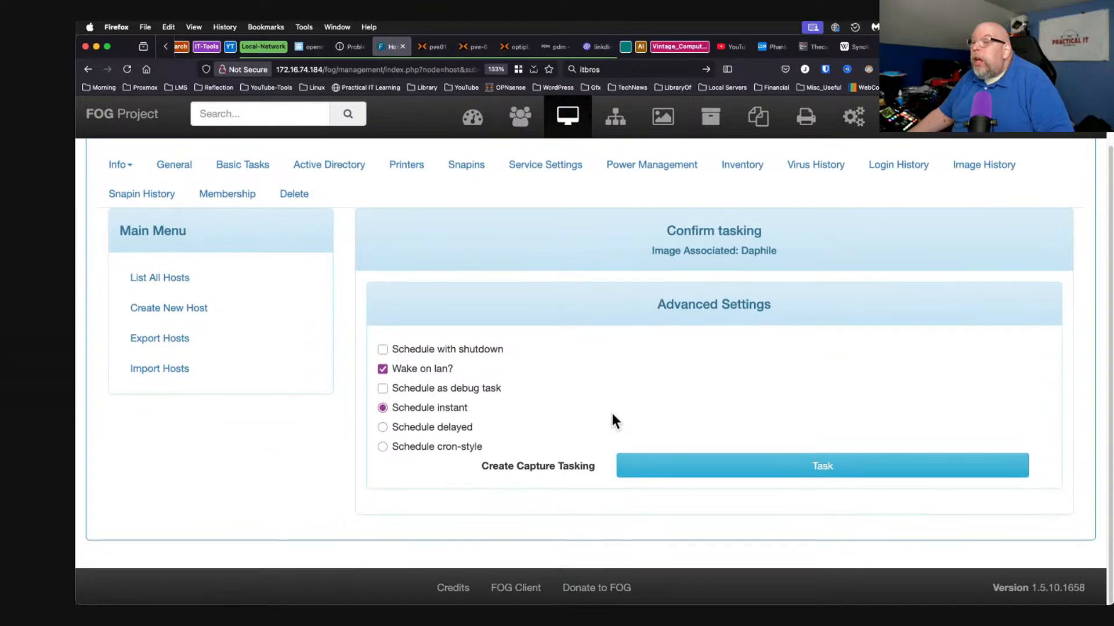
click(392, 351)
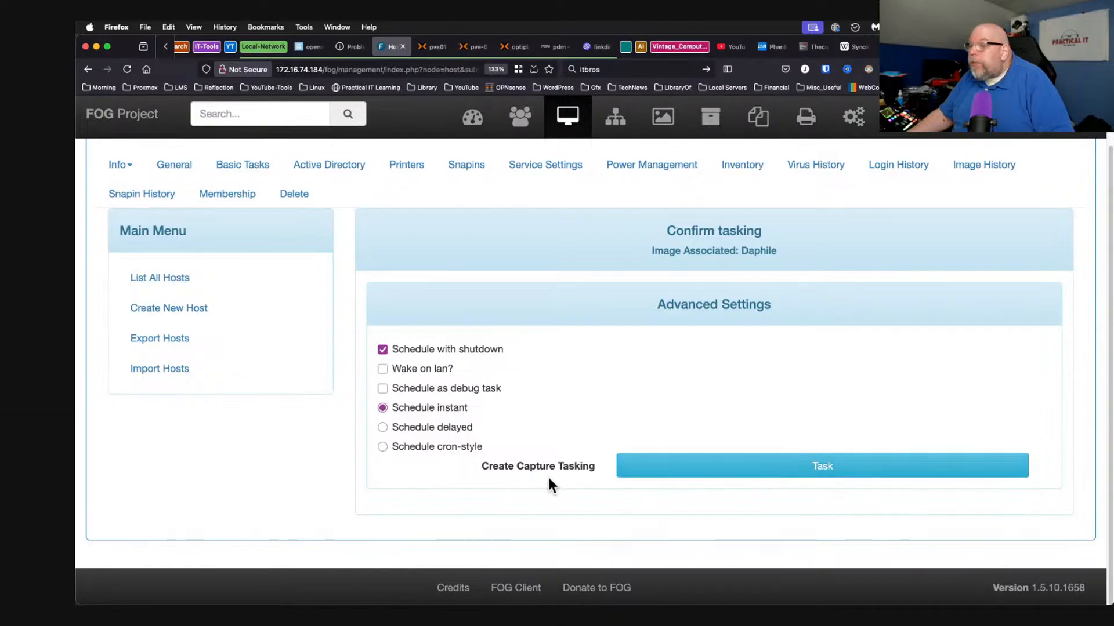
click(737, 470)
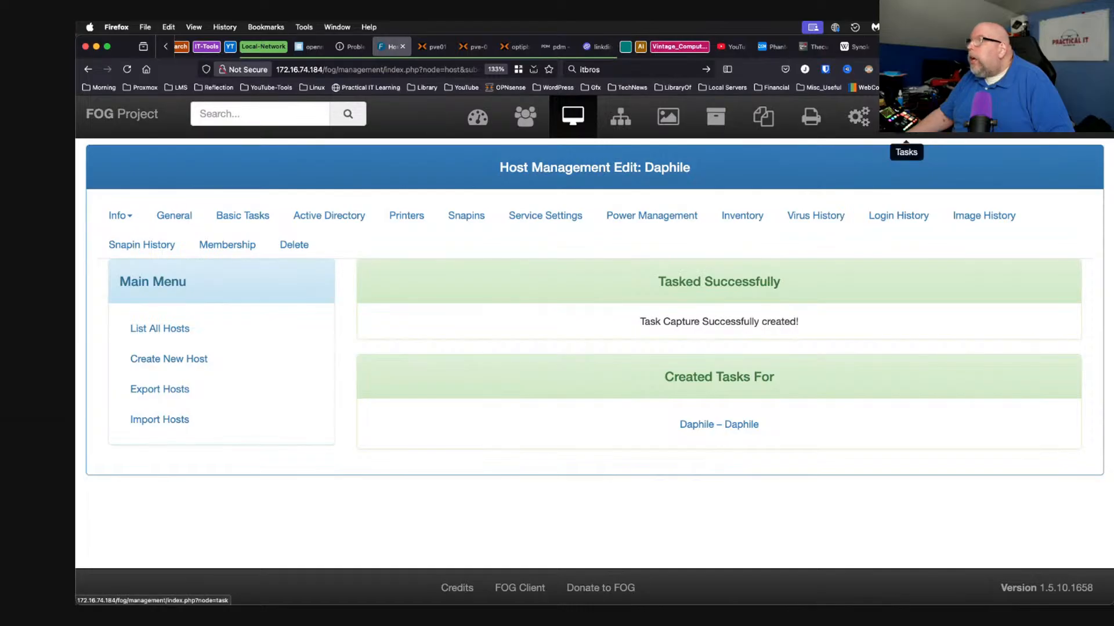
click(906, 116)
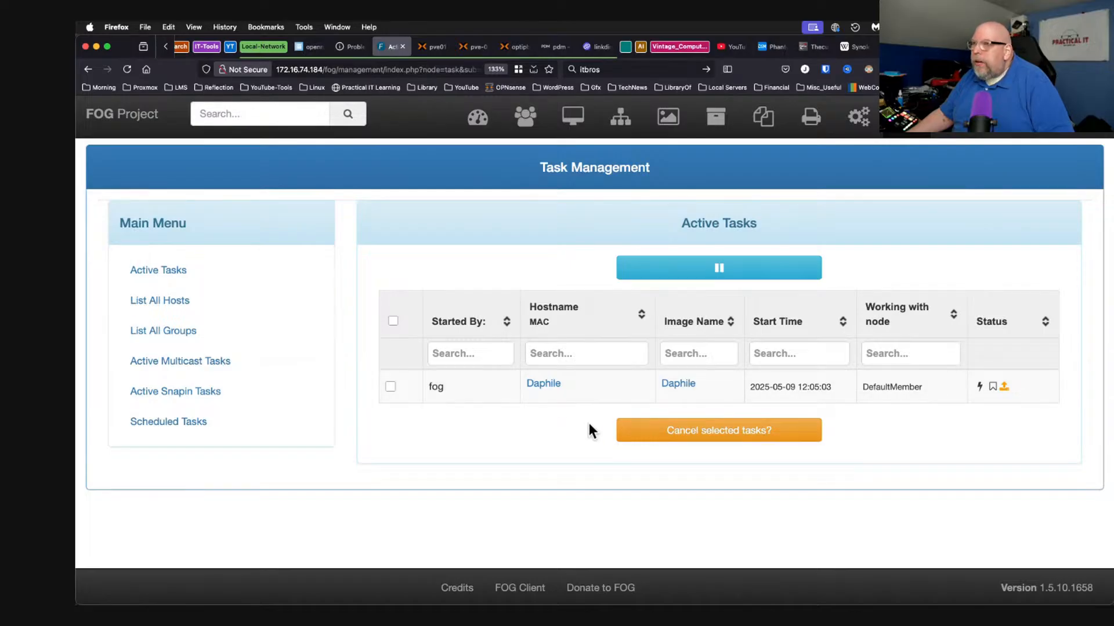
click(471, 47)
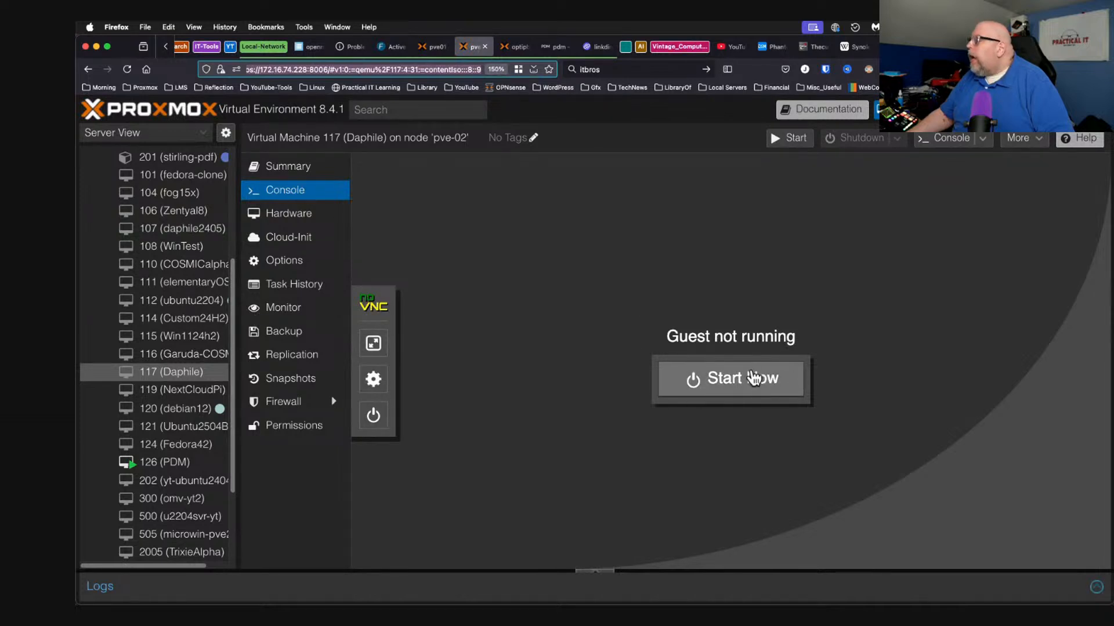
Start VM 117 to run the FOG capture, then force-stop it after e2fsck fails on /dev/sda2.
click(735, 381)
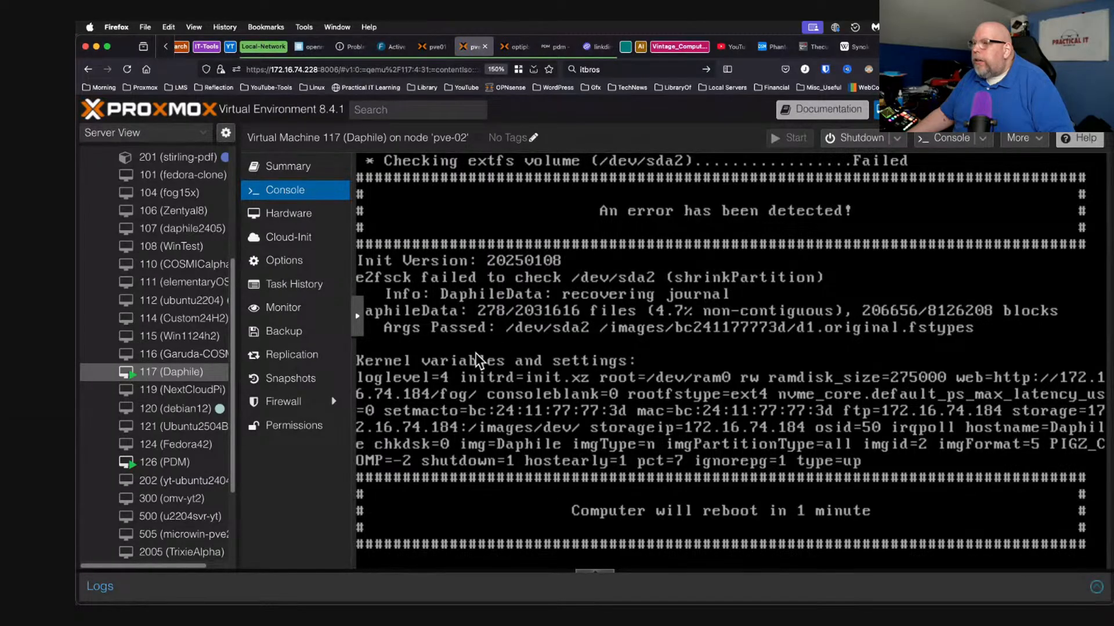
click(896, 140)
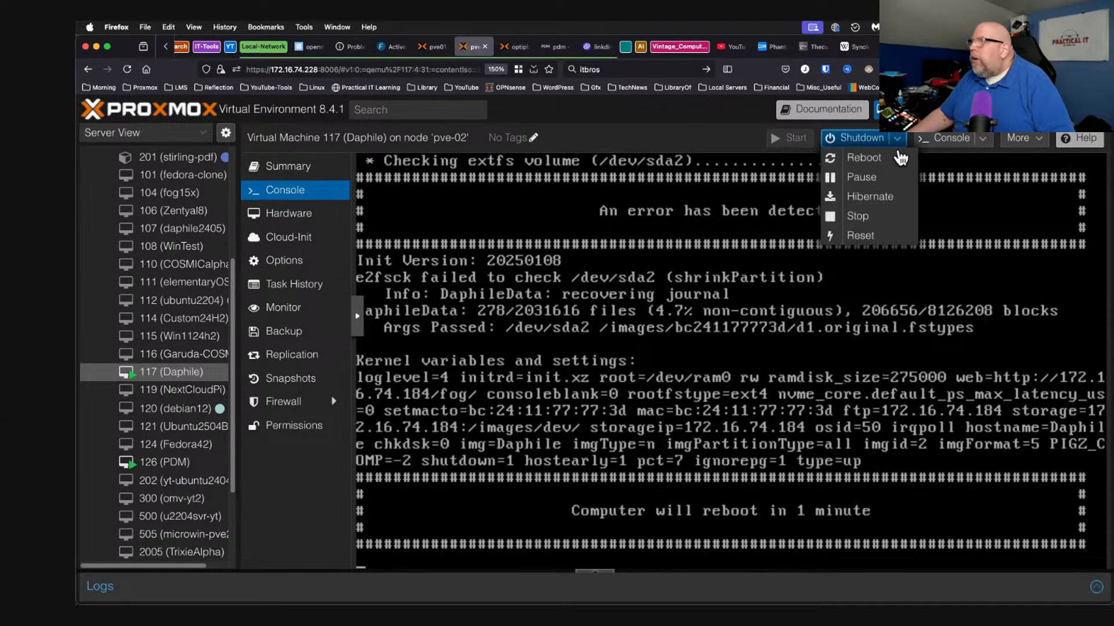
click(879, 219)
click(562, 392)
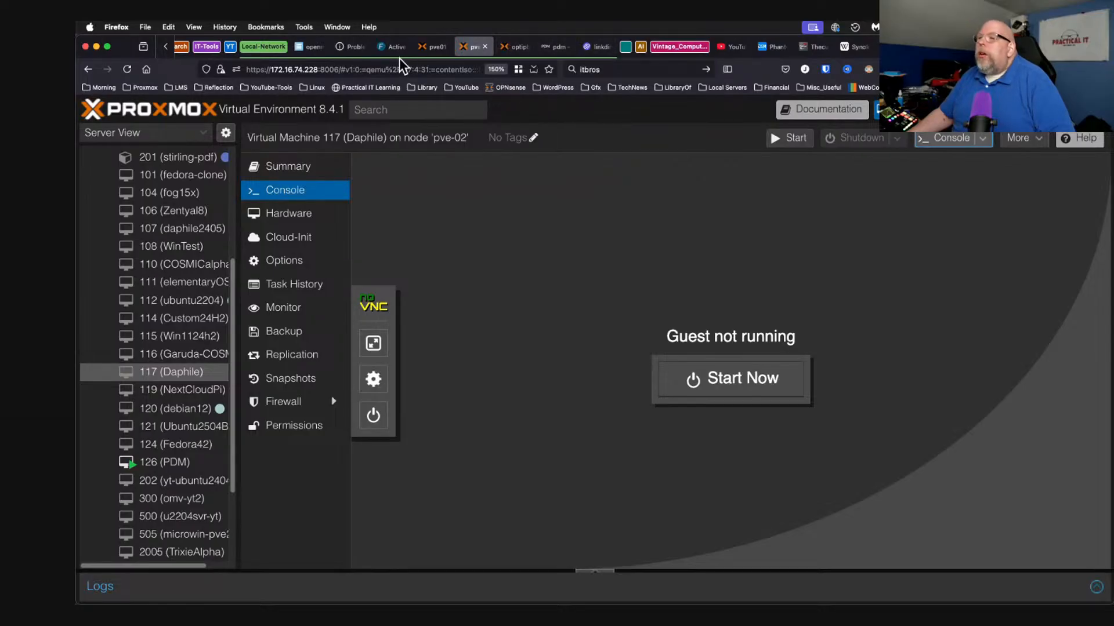
click(389, 46)
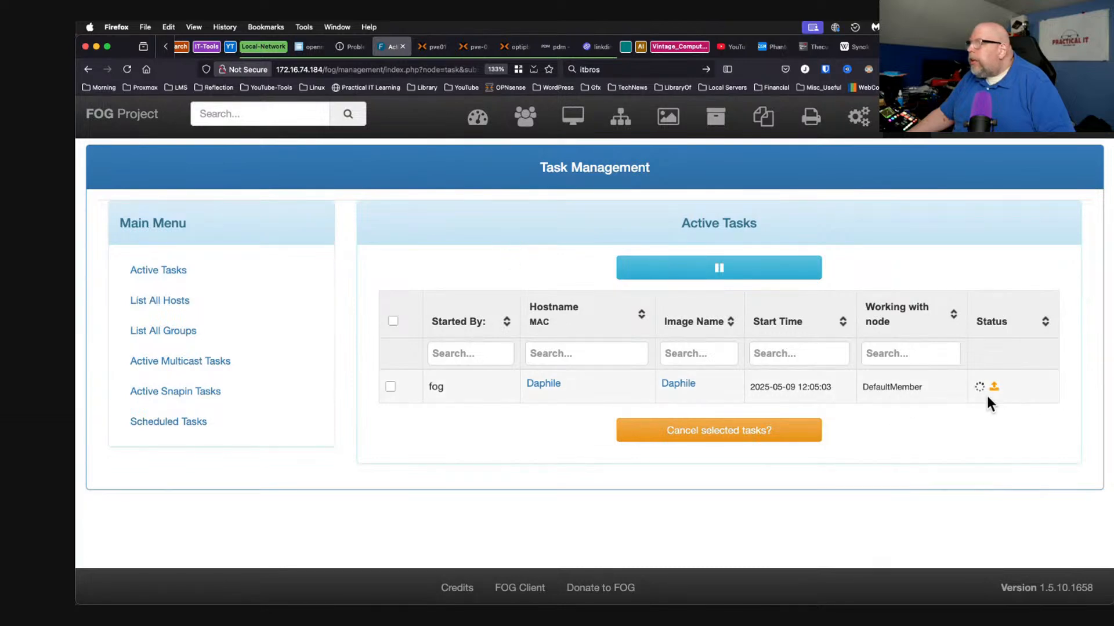
click(477, 118)
scroll(405, 363, down, 5)
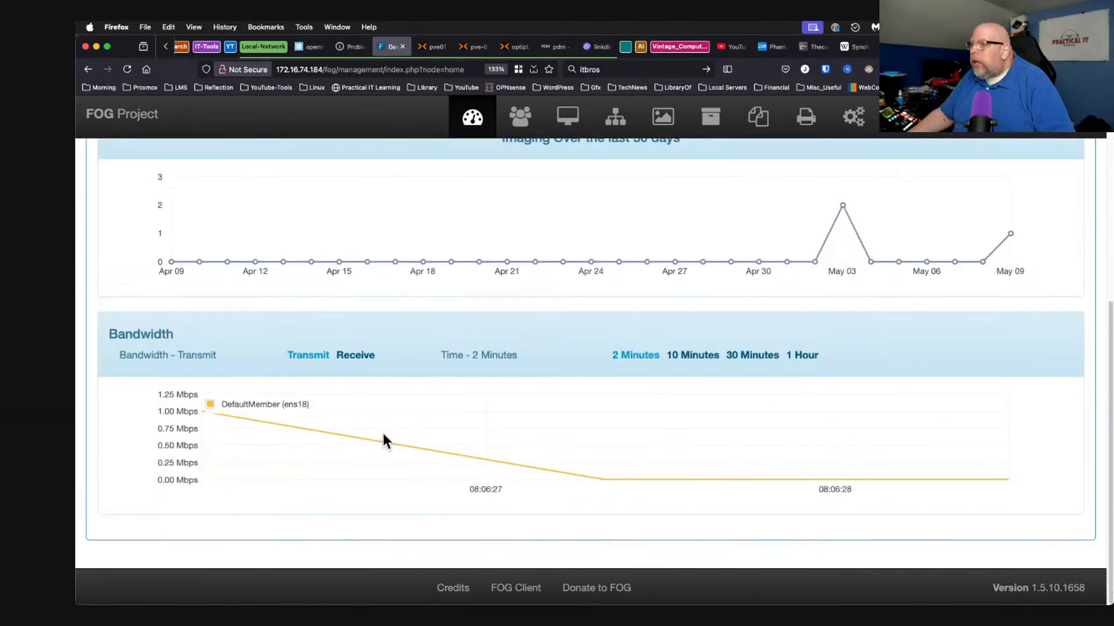
click(803, 356)
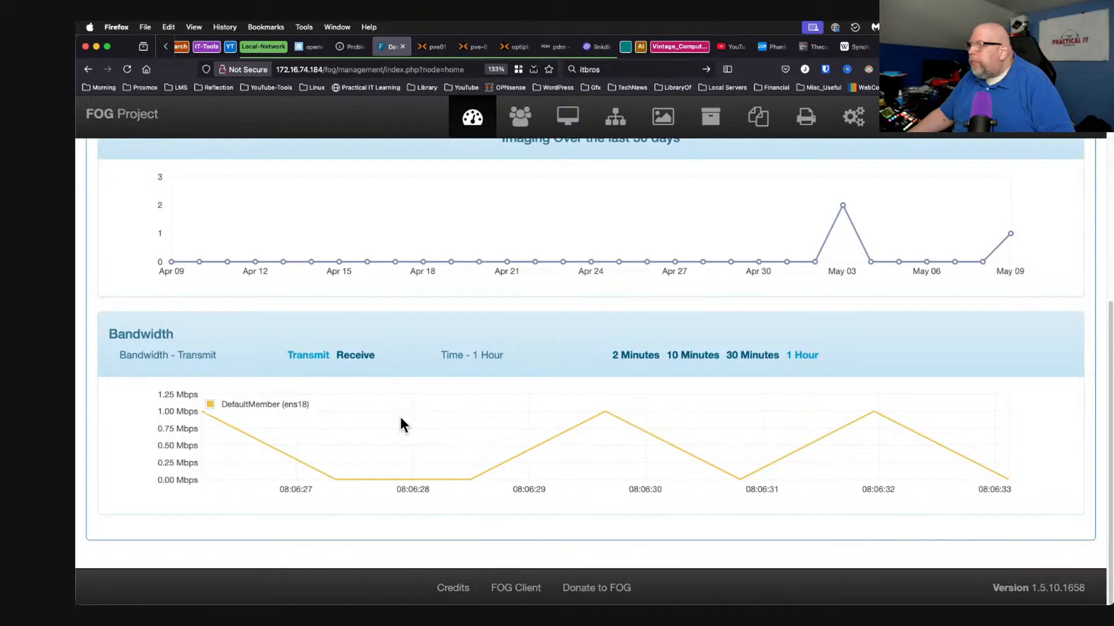
scroll(655, 356, up, 5)
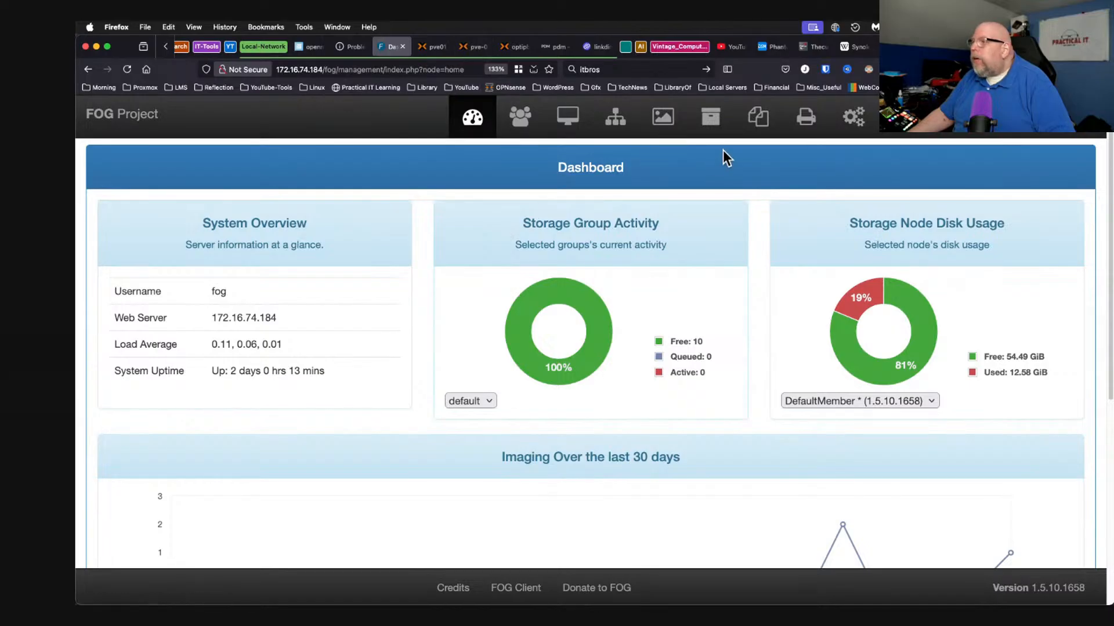
click(901, 117)
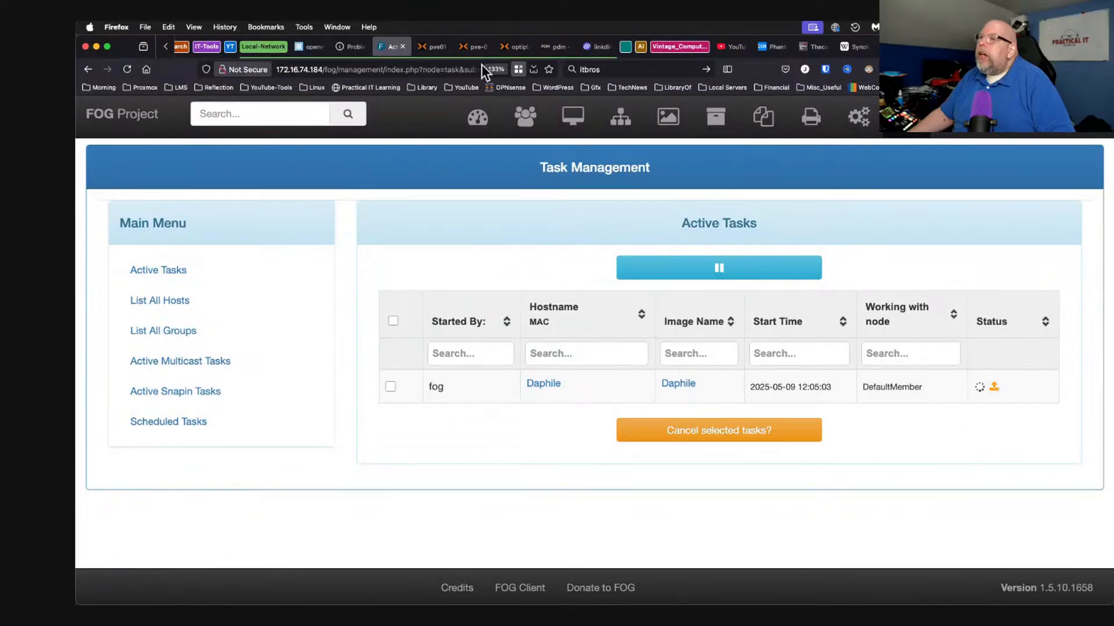
click(473, 47)
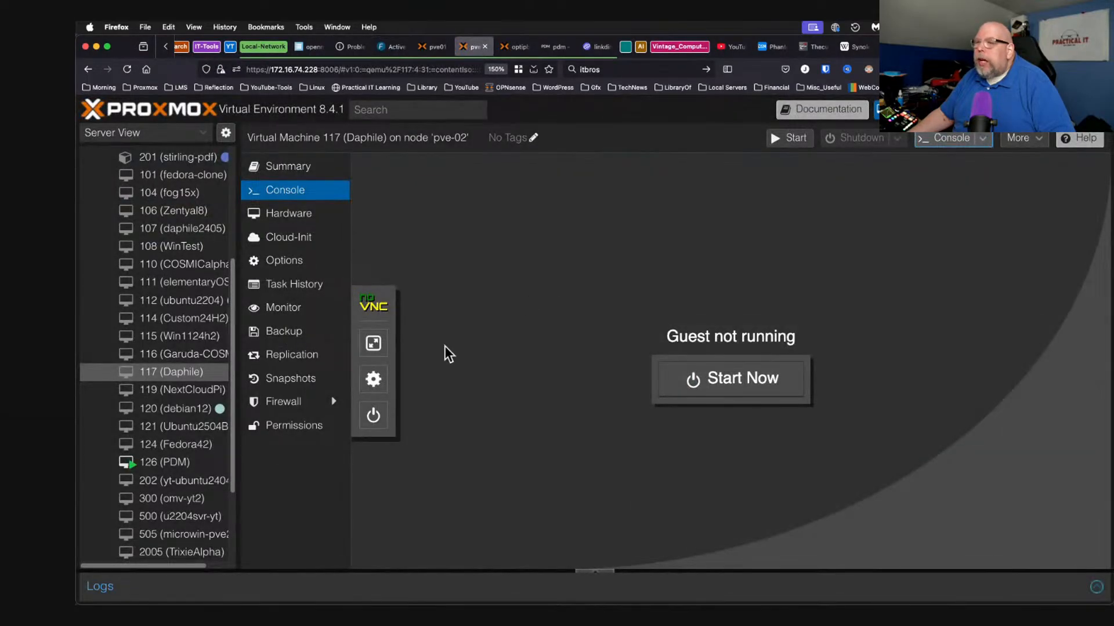
Start the Daphile VM once more, then switch to FOG's Active Tasks page.
click(742, 386)
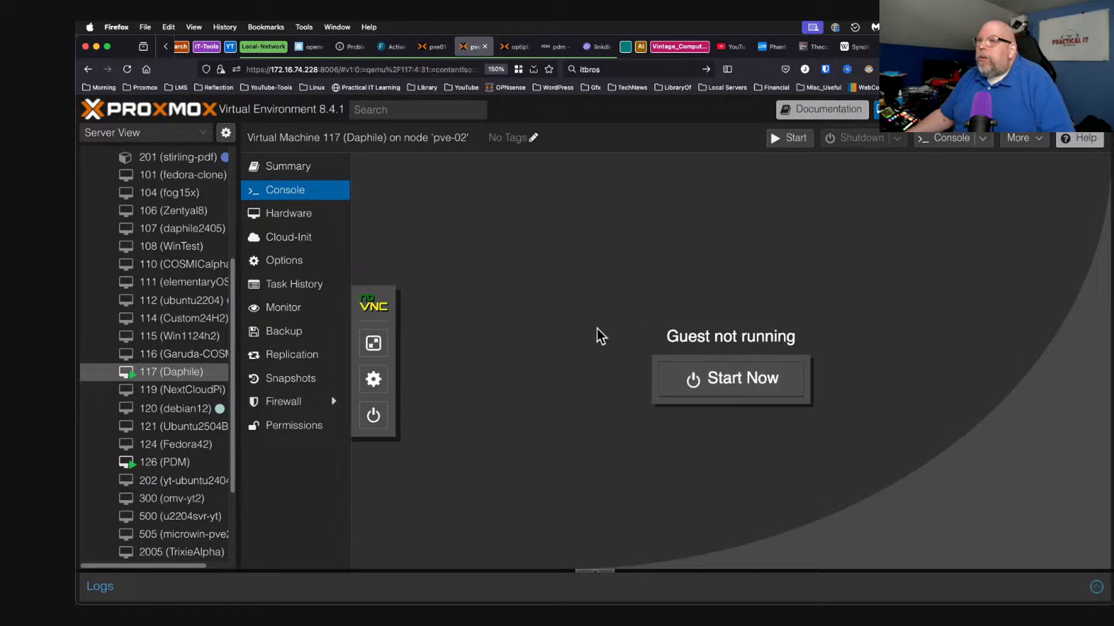
click(393, 47)
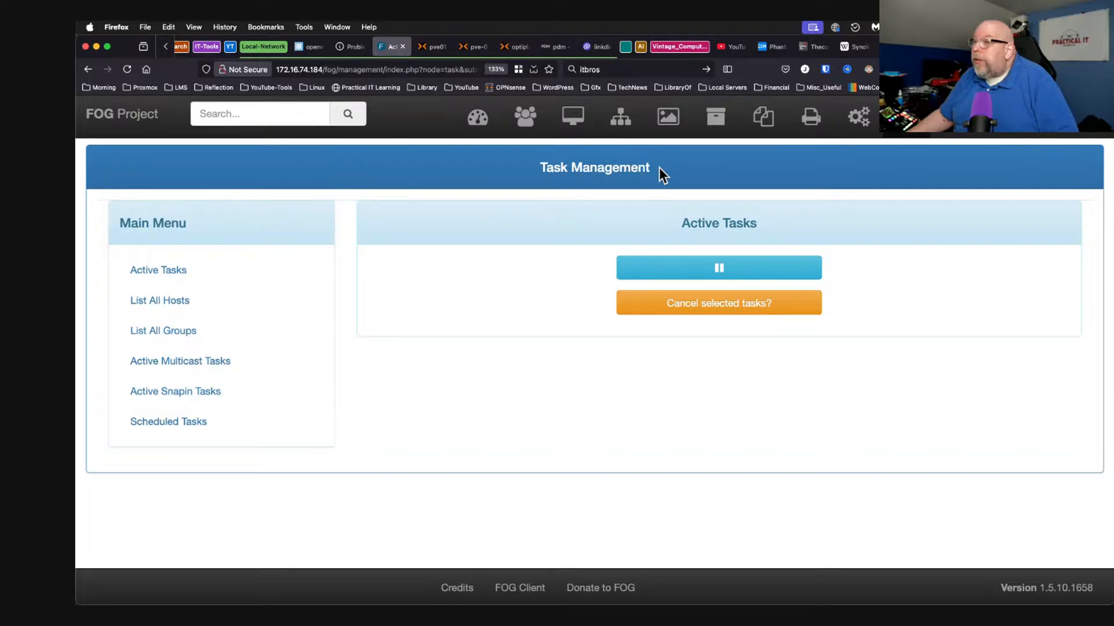
Show FOG's full image list with Daphile - 2 (941.57 MiB) beside fedoratest - 1.
click(668, 119)
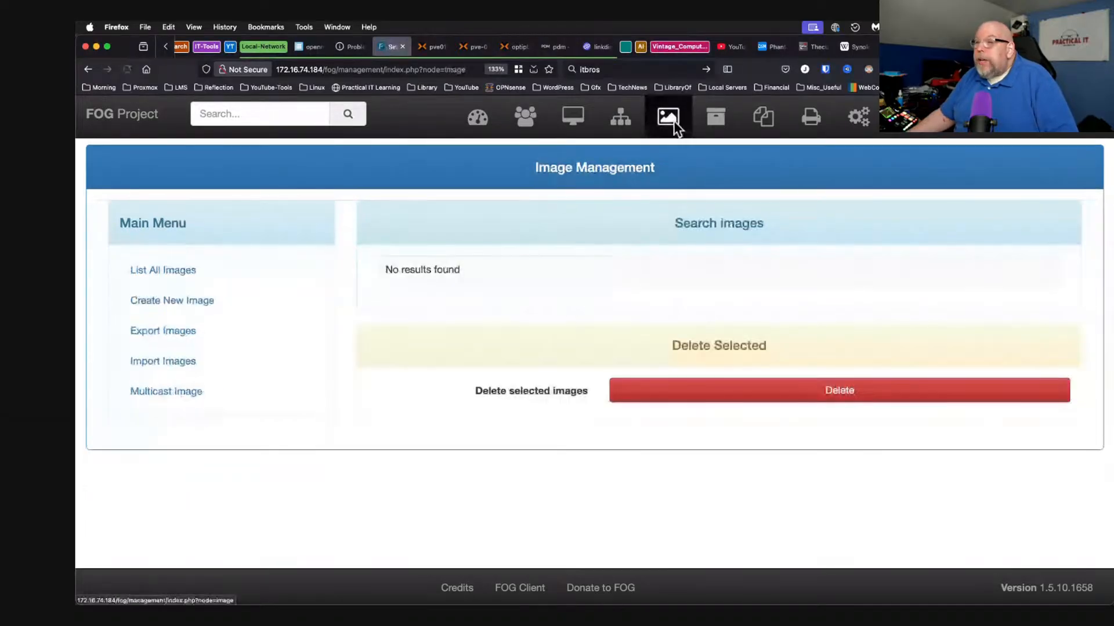
click(206, 287)
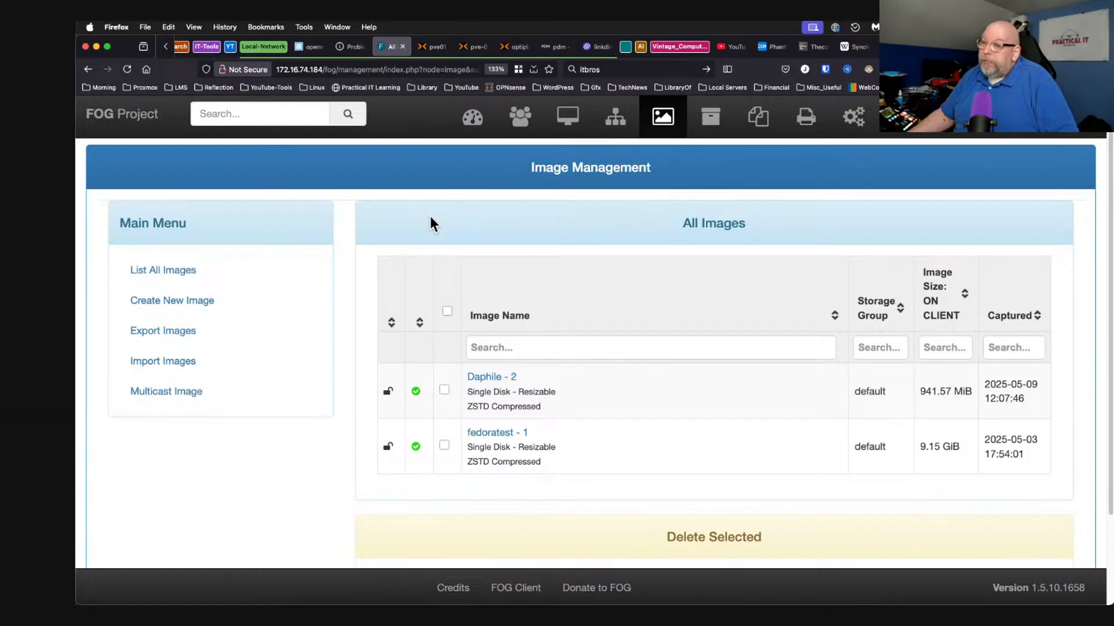
On node pve01, start a new virtual machine named Daphile-Demo.
click(436, 49)
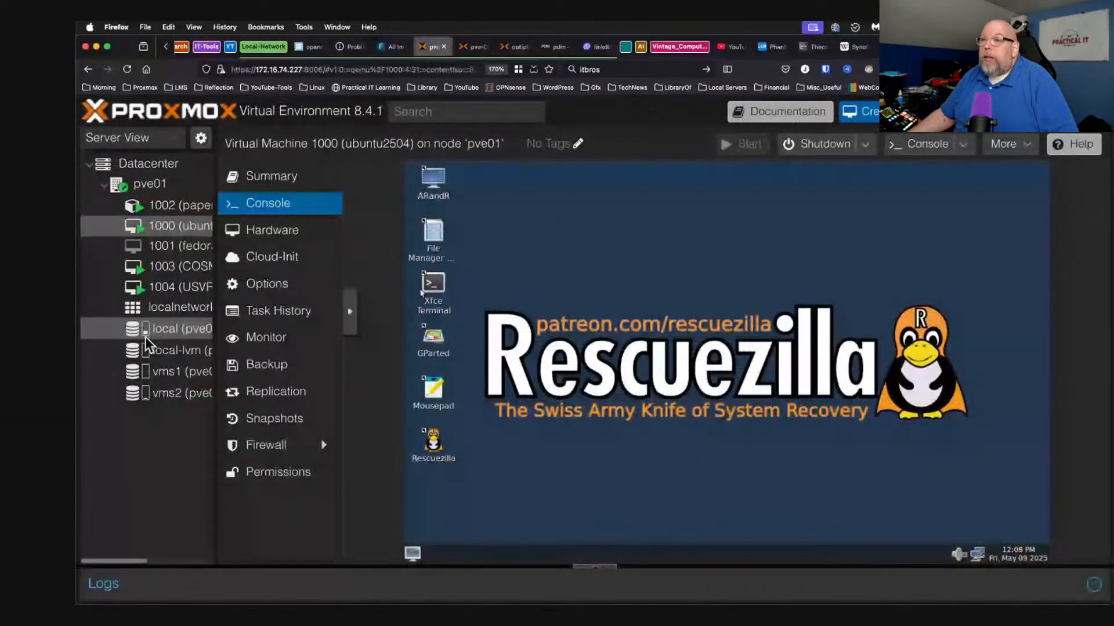
click(153, 191)
right_click(152, 186)
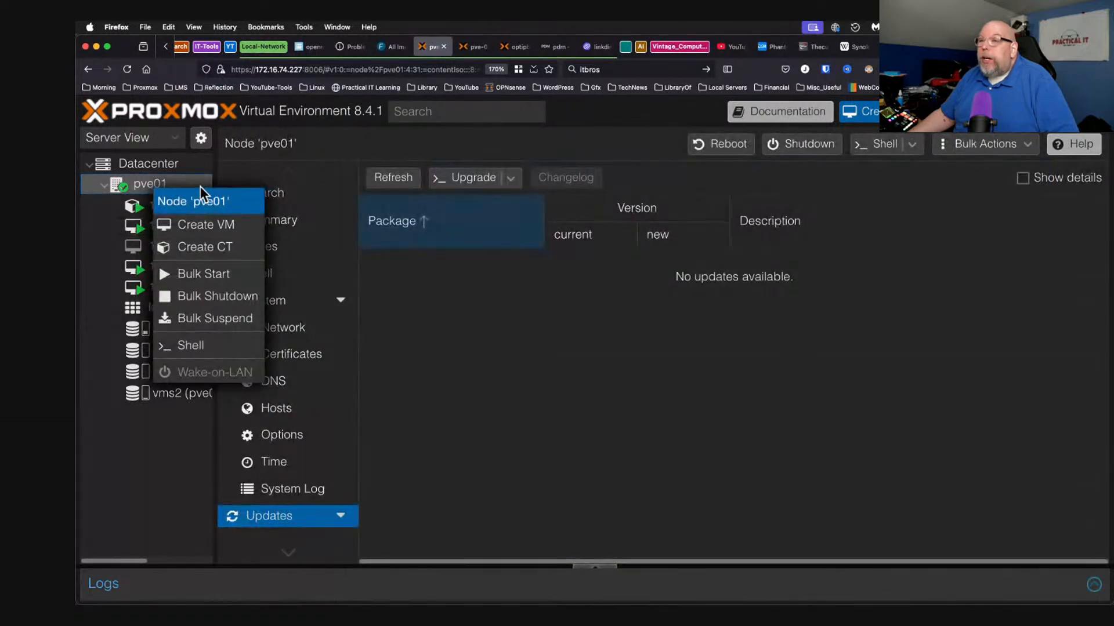
click(206, 227)
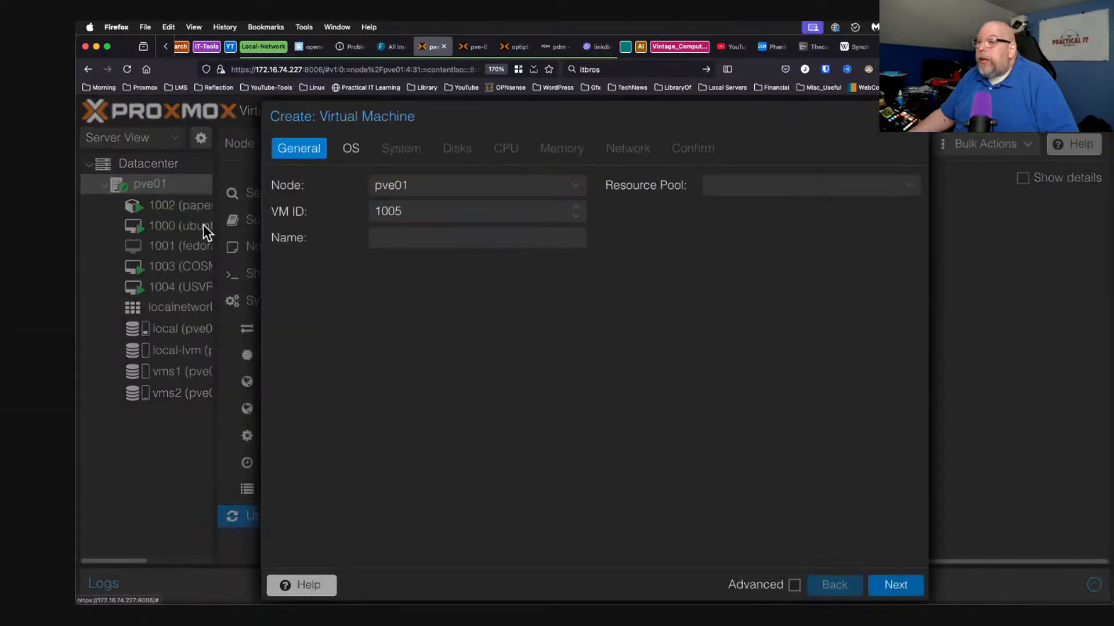
click(402, 240)
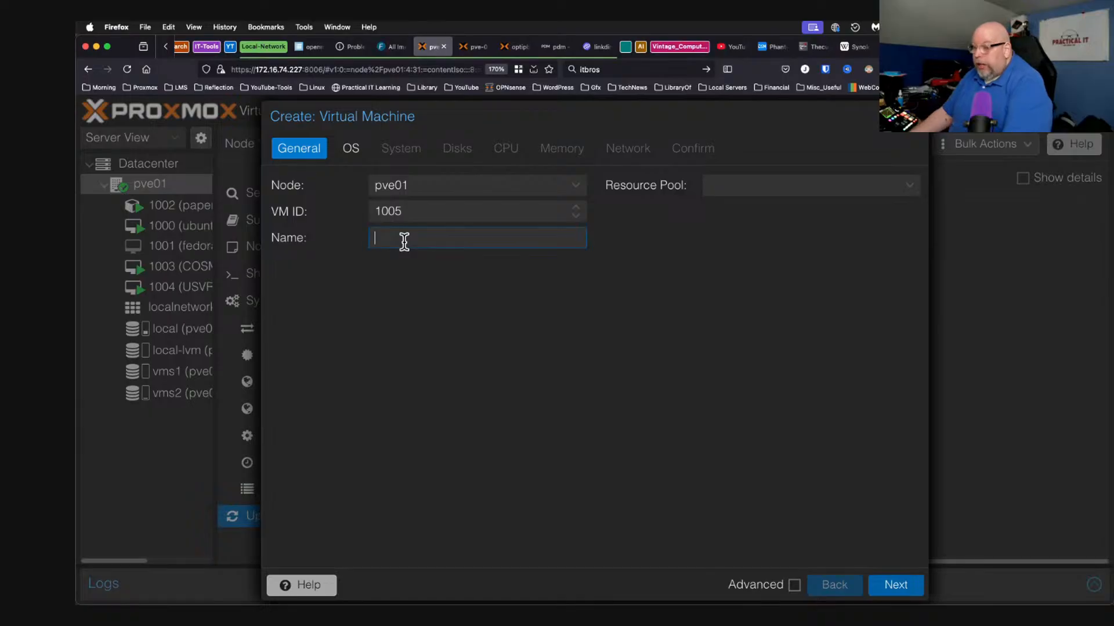
text(Dap)
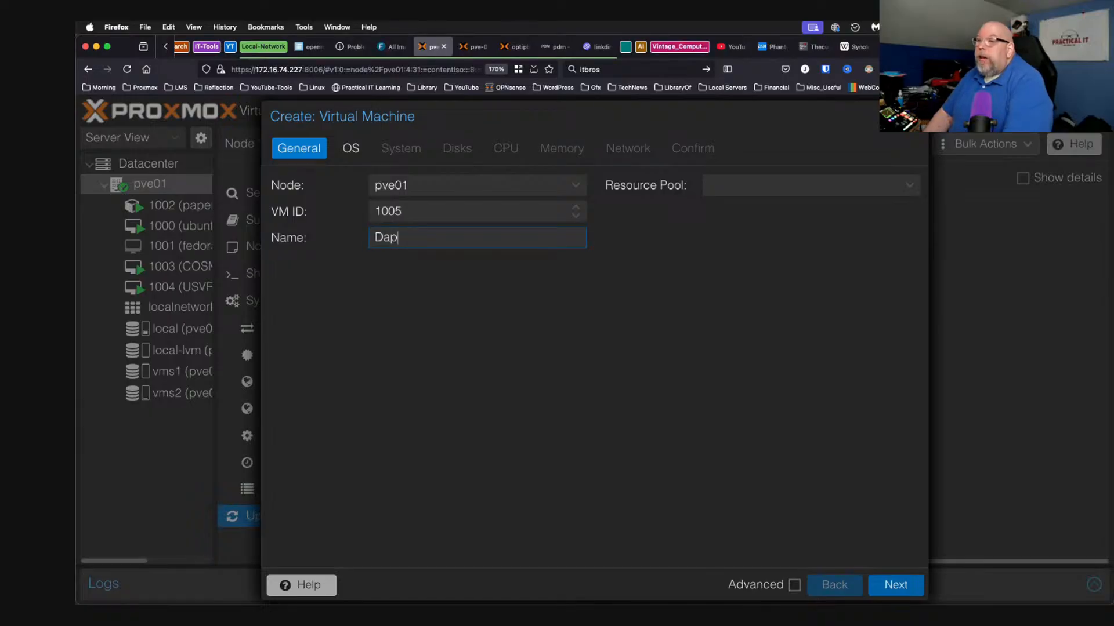
text(hile-Demo)
Set the new VM's OS to 'Do not use any media'.
click(356, 154)
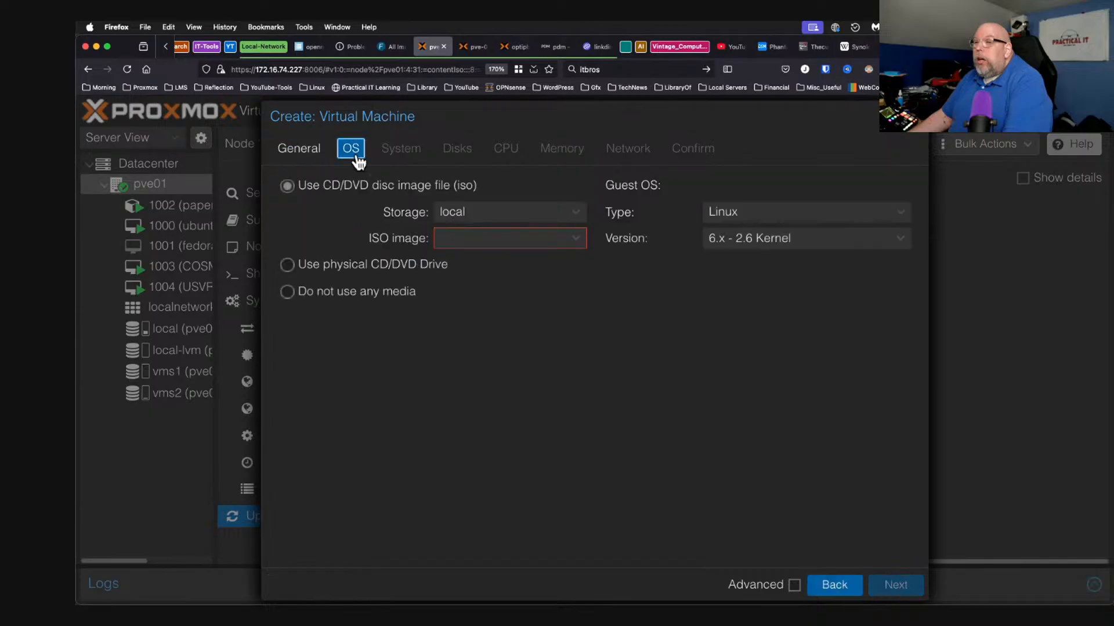
click(287, 292)
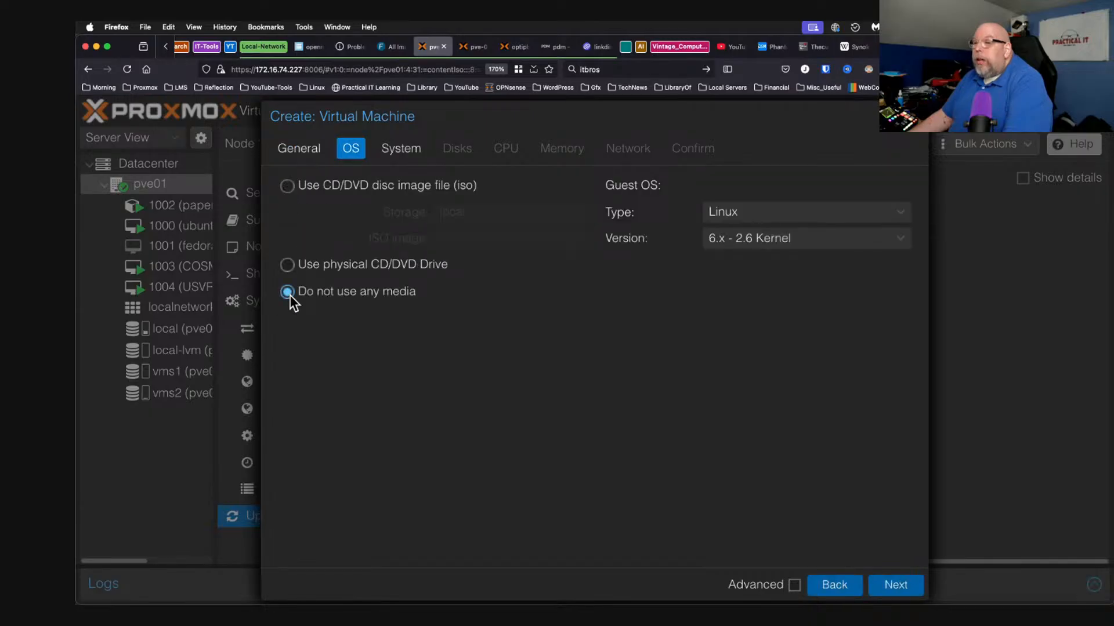
click(398, 150)
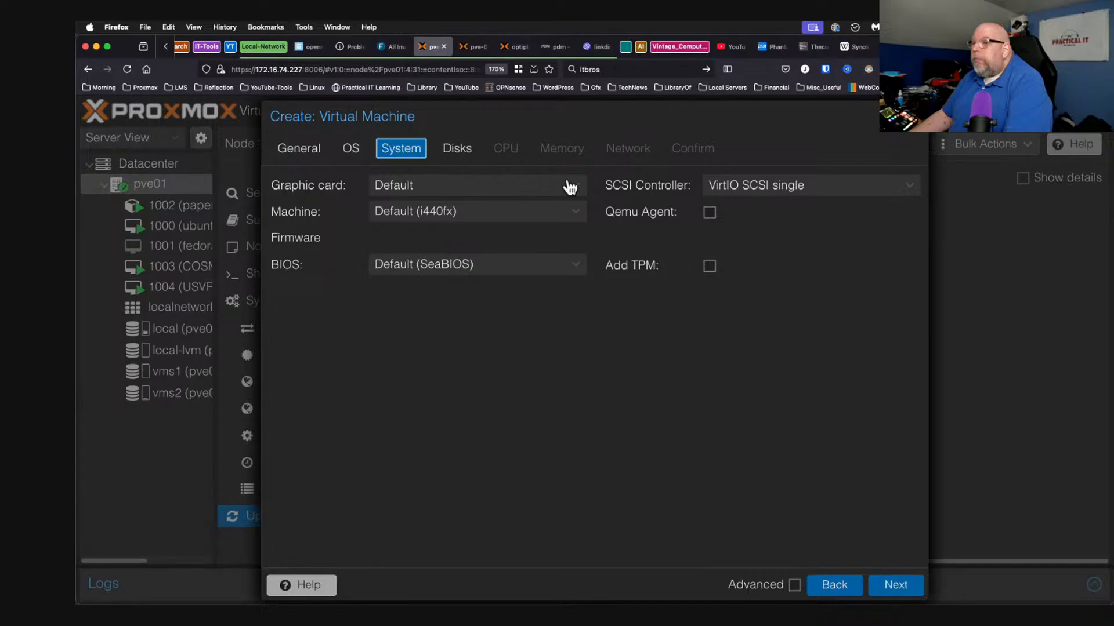
Give the VM a 40 GiB disk and 2 CPU cores.
click(458, 152)
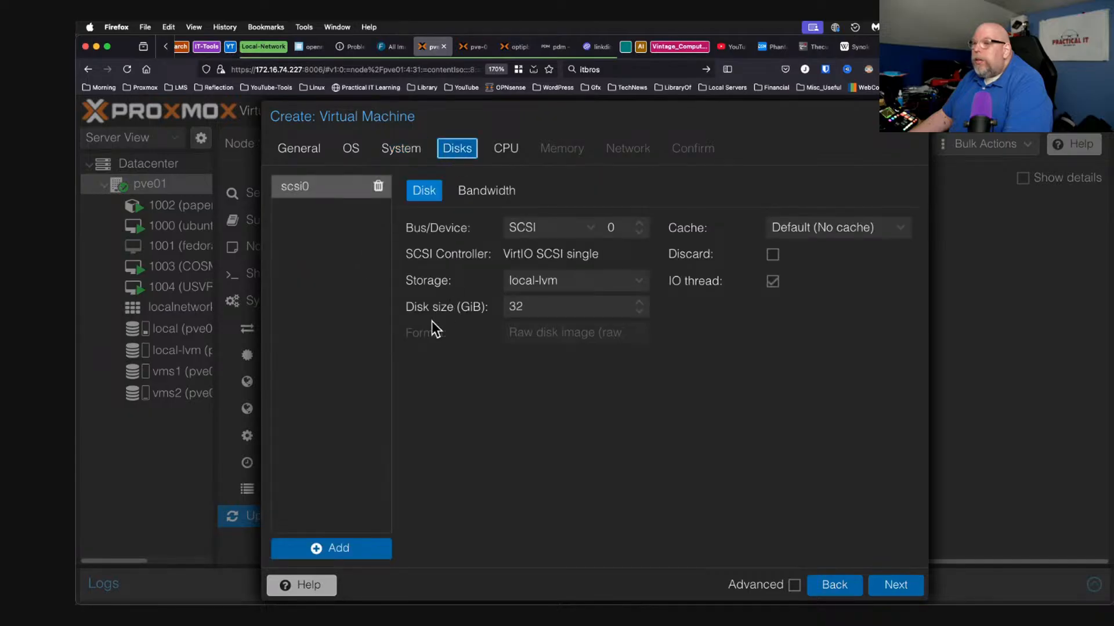
double_click(558, 307)
text(40)
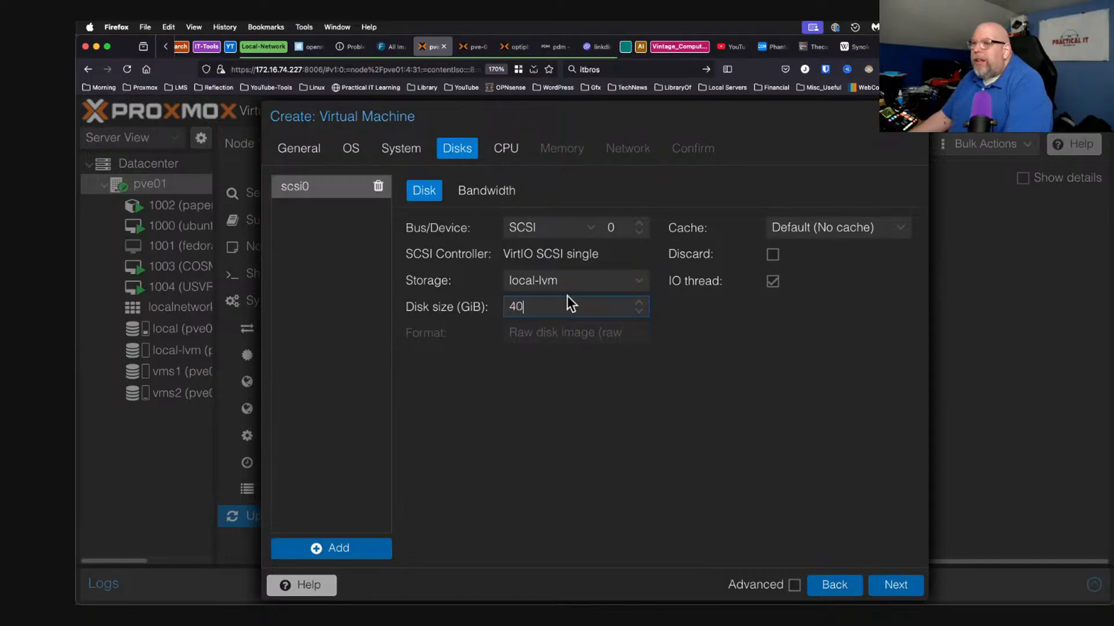
click(507, 152)
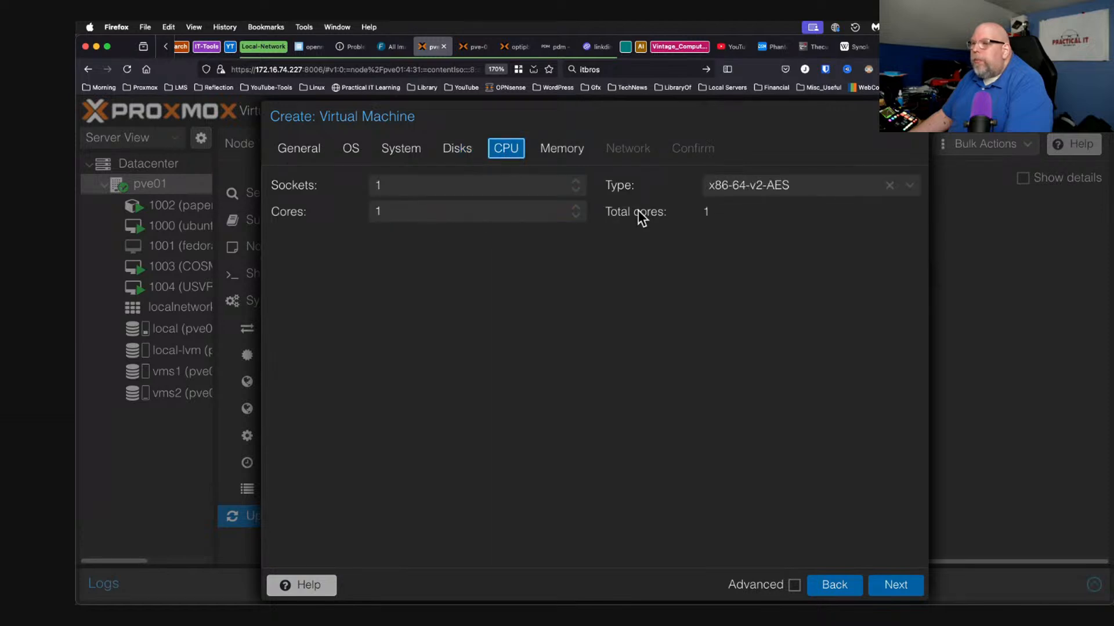
click(576, 208)
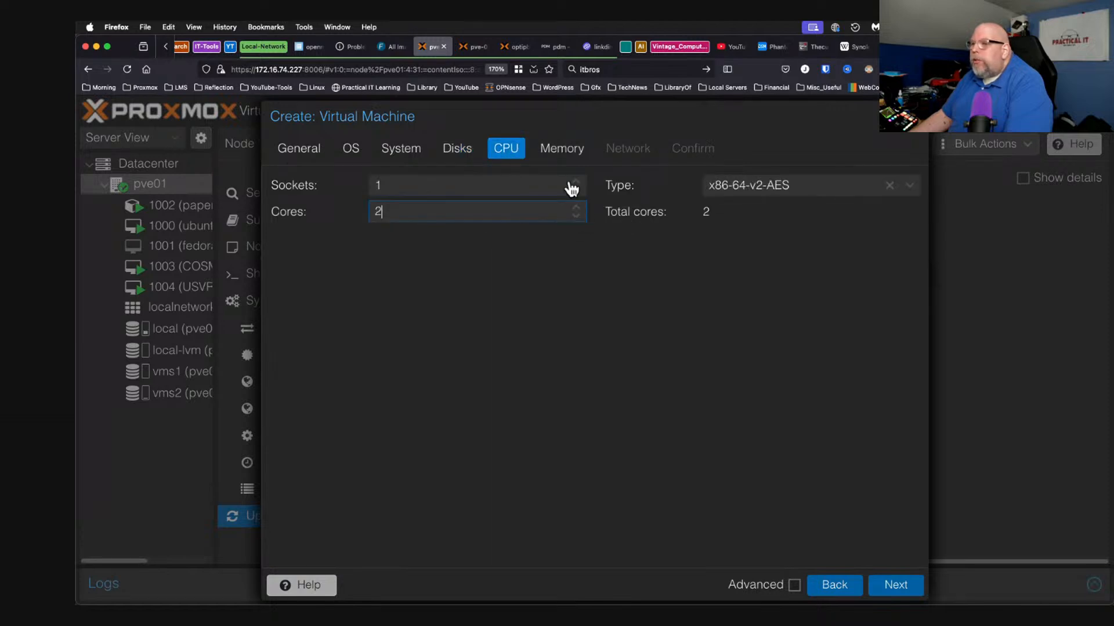
Set memory to 4096 MiB, keep networking on vmbr0, and review the summary.
click(565, 149)
click(467, 186)
double_click(468, 186)
text(4096)
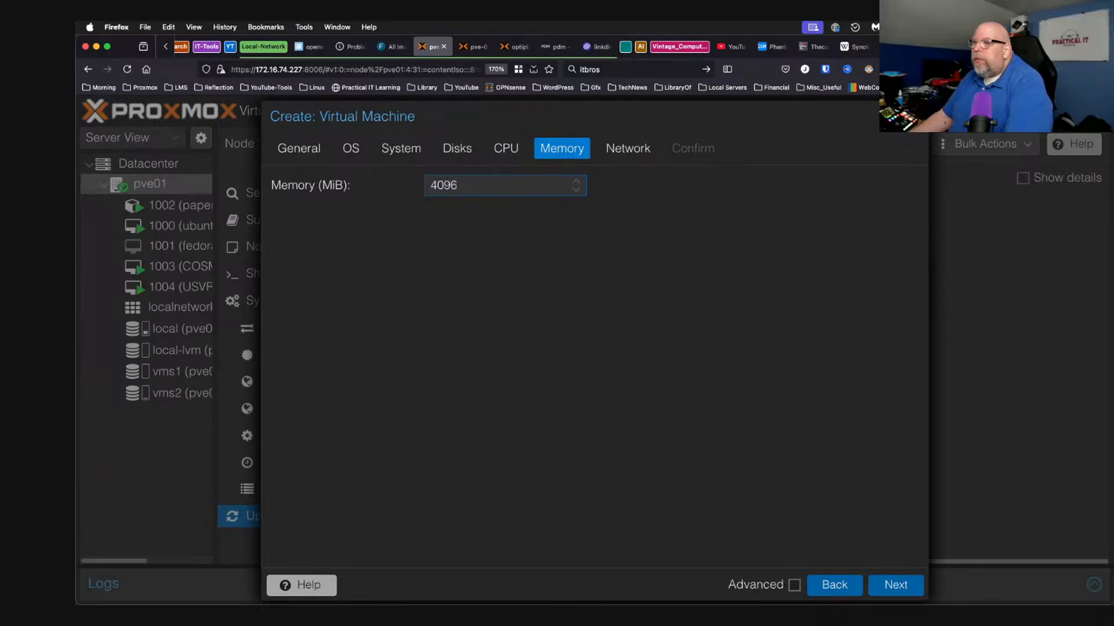
click(643, 152)
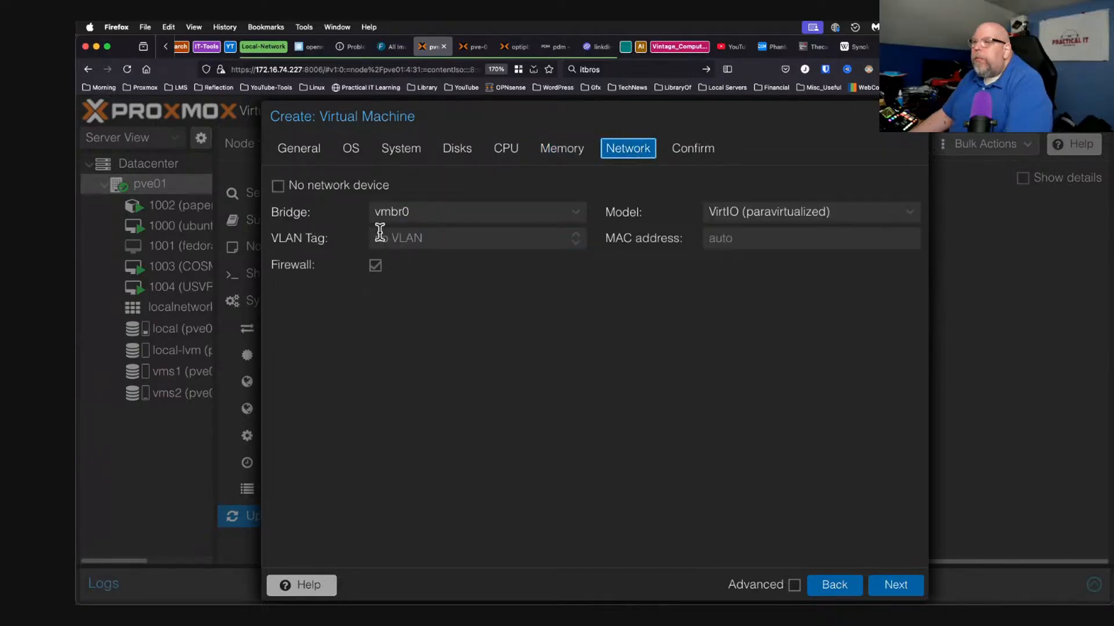
click(900, 586)
Create VM 1005 Daphile-Demo and open its Options.
click(894, 586)
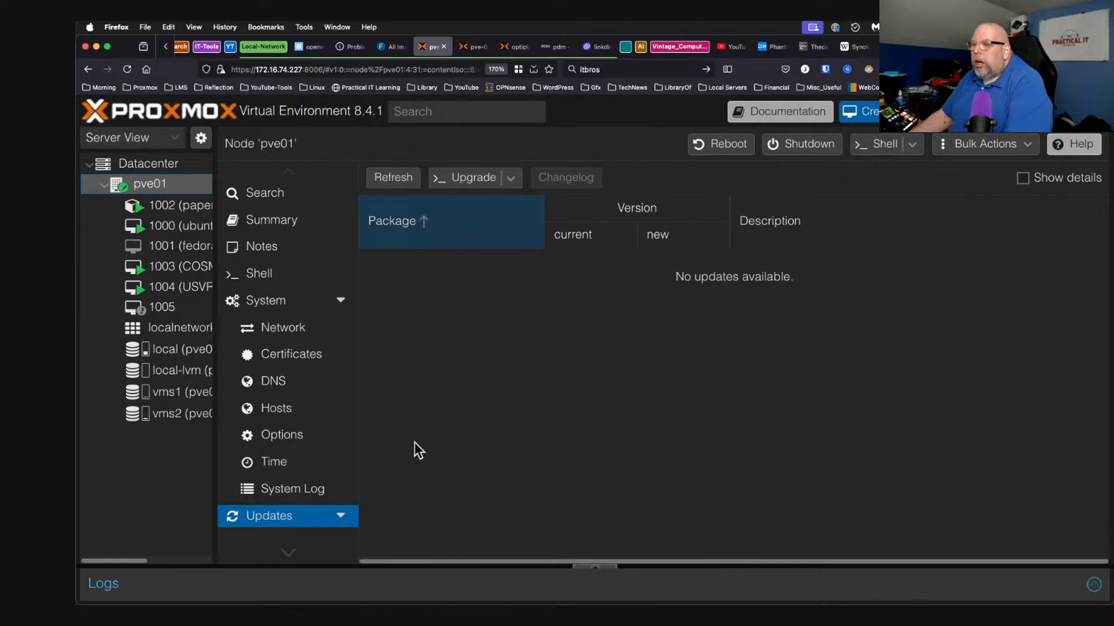
click(189, 308)
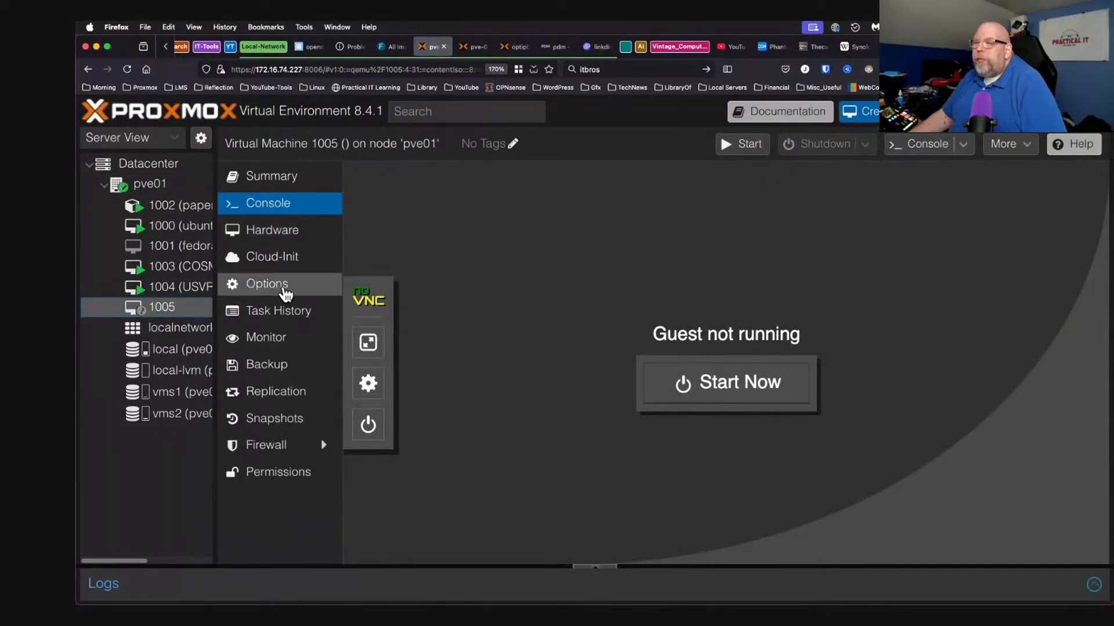
click(284, 287)
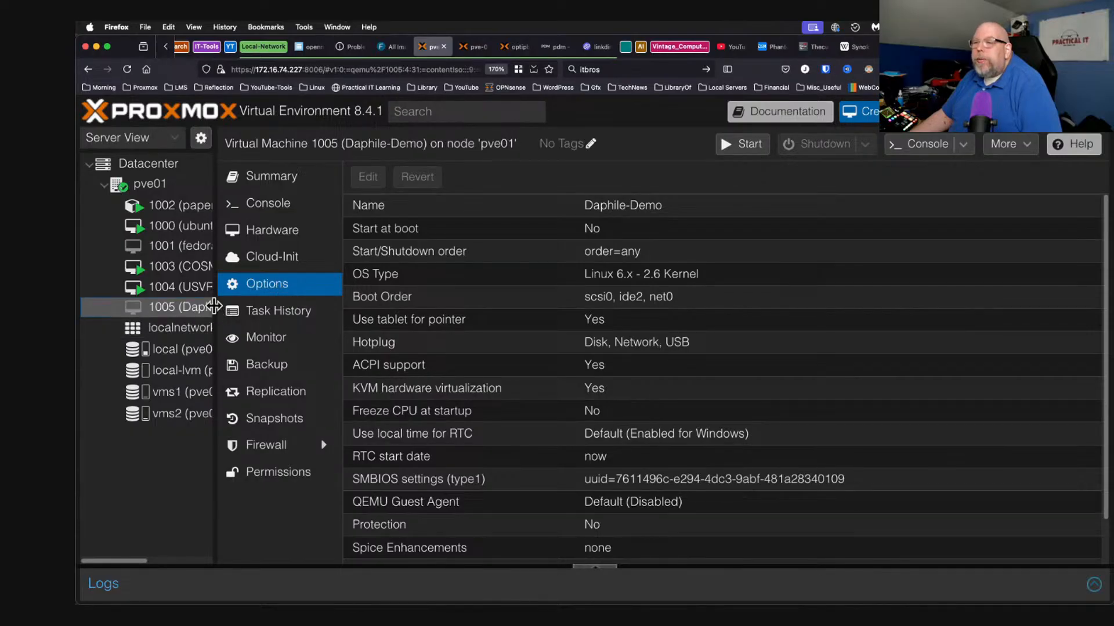
drag(216, 309, 263, 313)
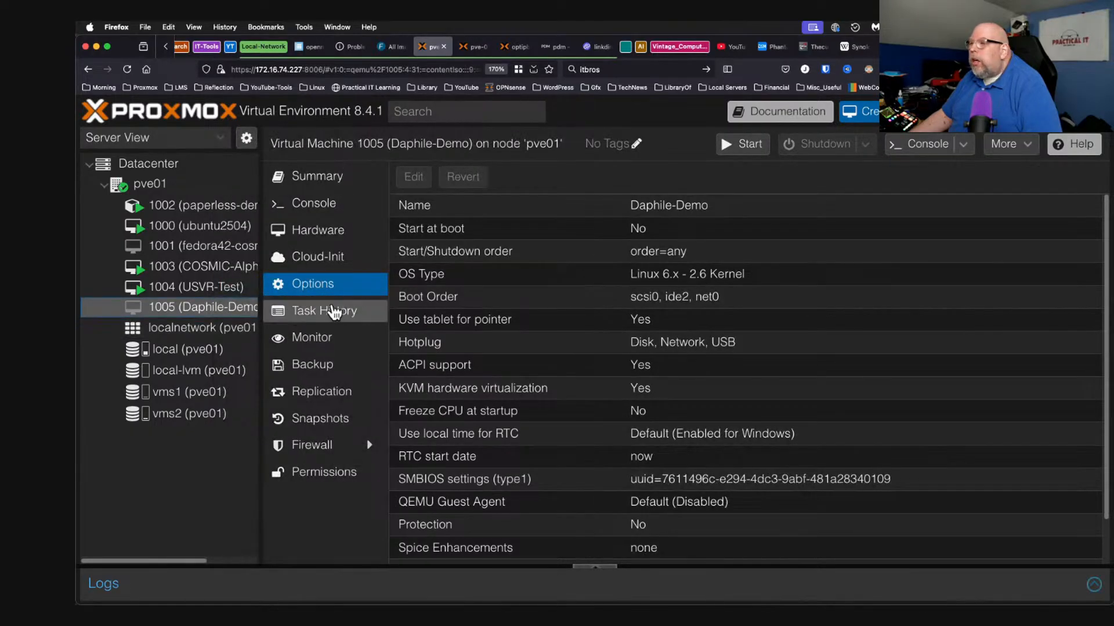
Set the boot order to net0, ide2, scsi0 and save it.
double_click(500, 295)
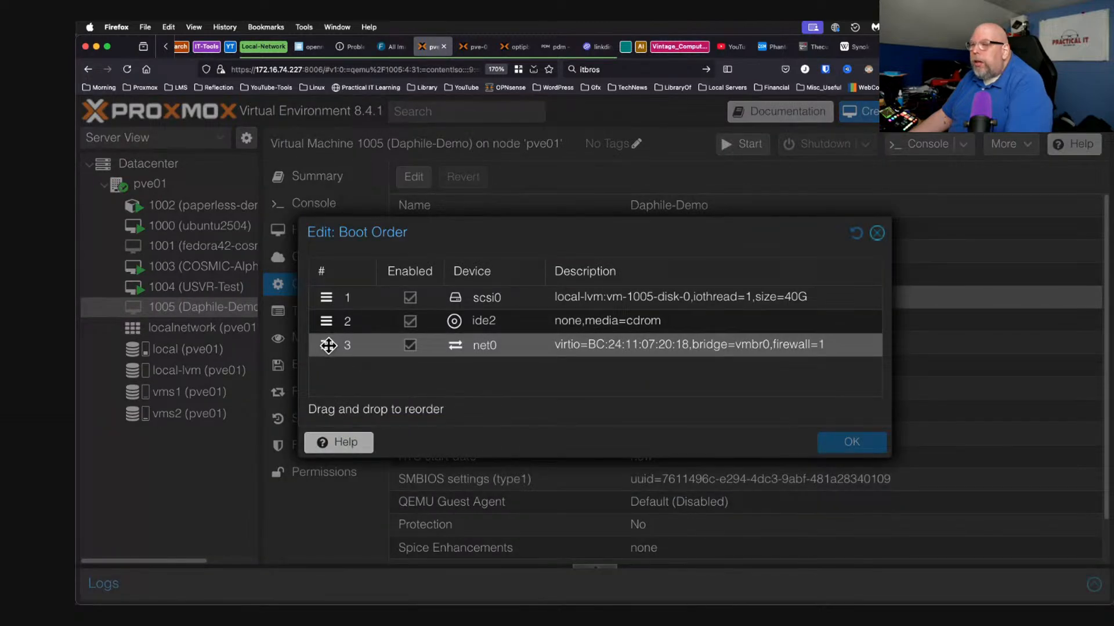
drag(340, 349, 336, 290)
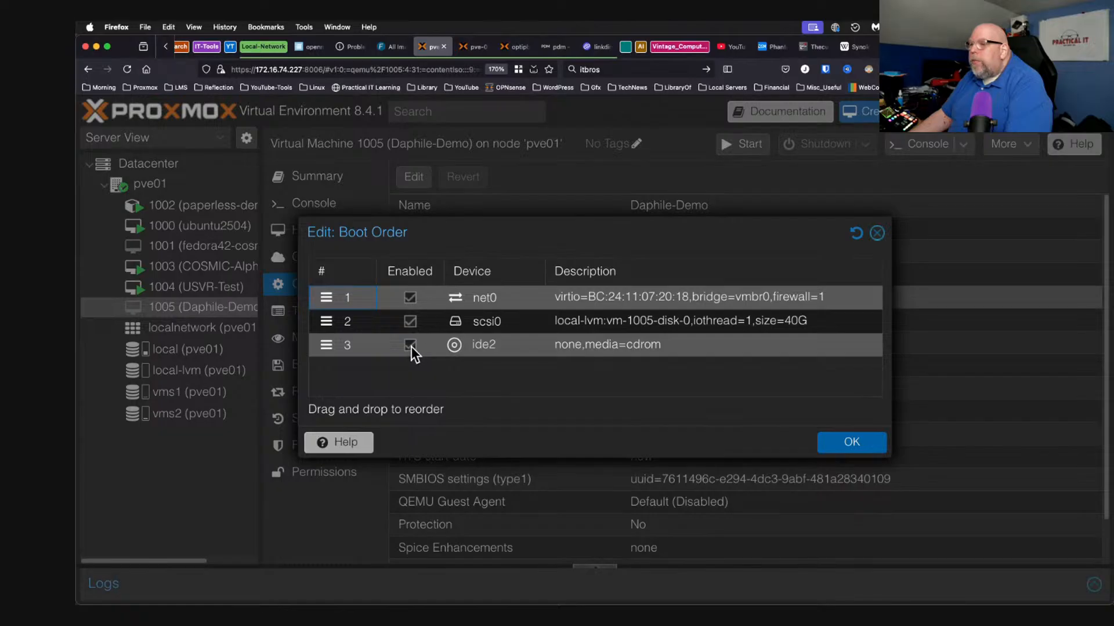
drag(319, 348, 325, 315)
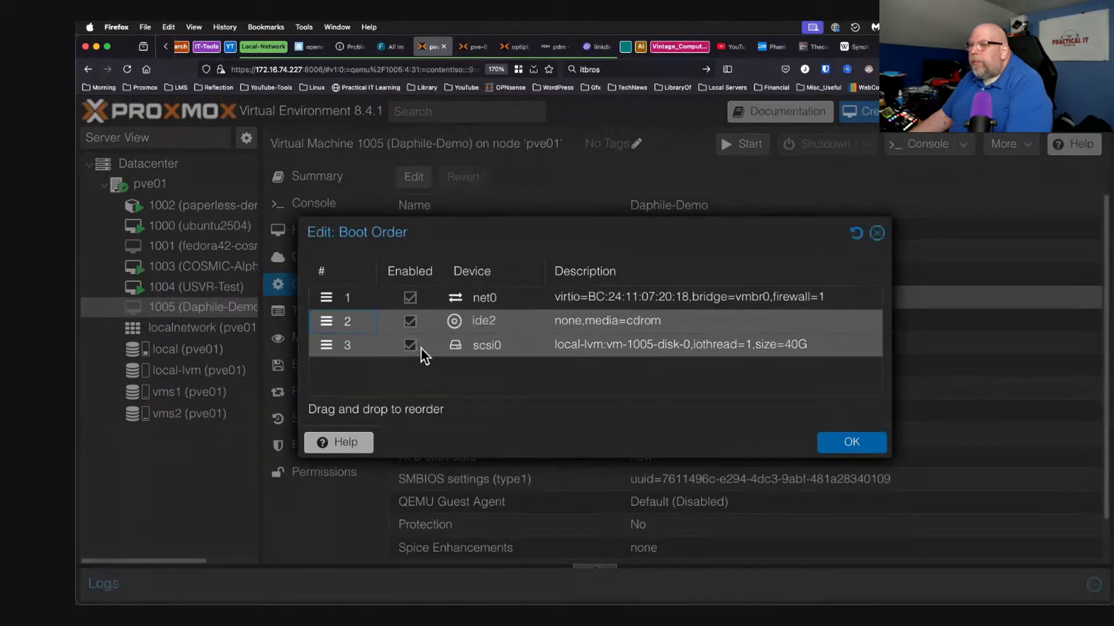
click(851, 443)
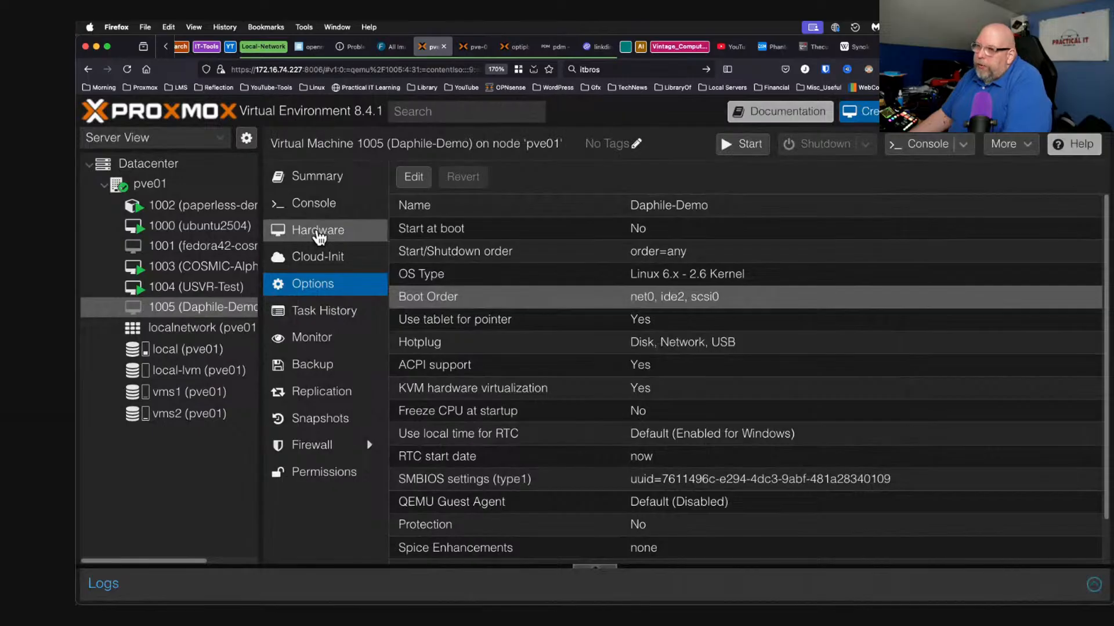
click(318, 235)
Start Daphile-Demo from its console and choose Quick Registration and Inventory in FOG's PXE menu.
click(323, 210)
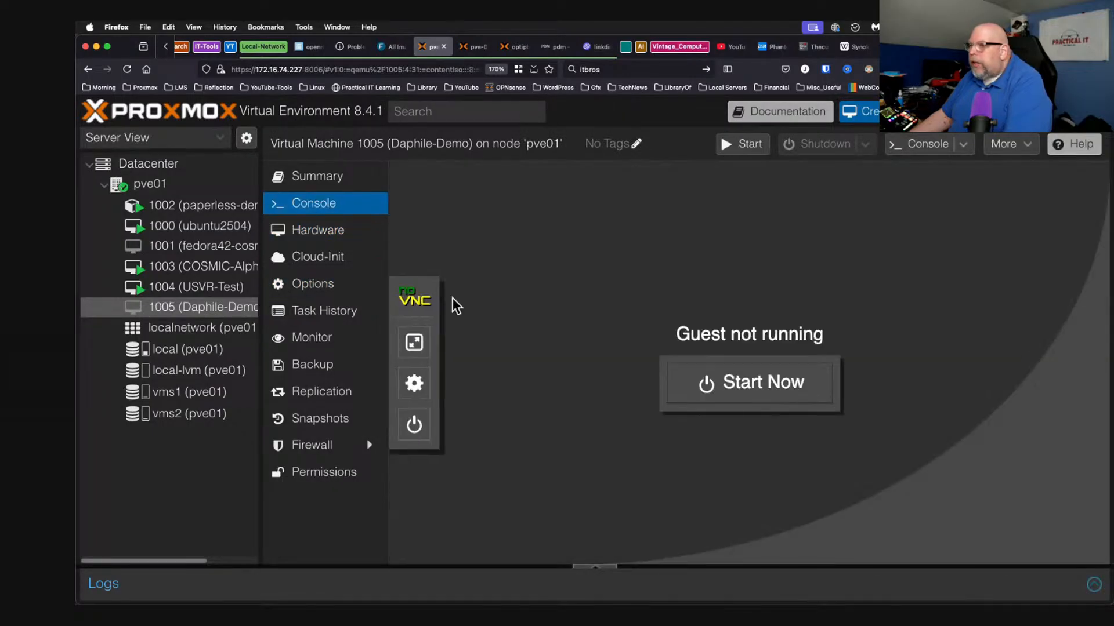
click(717, 391)
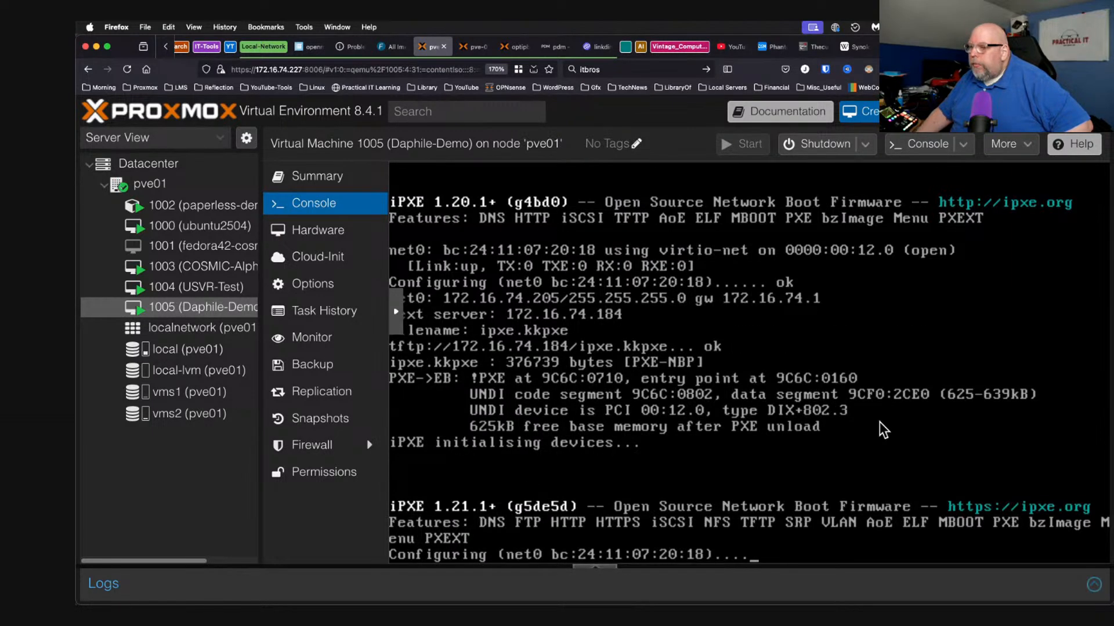
key(Down)
key(Down)
key(Down)
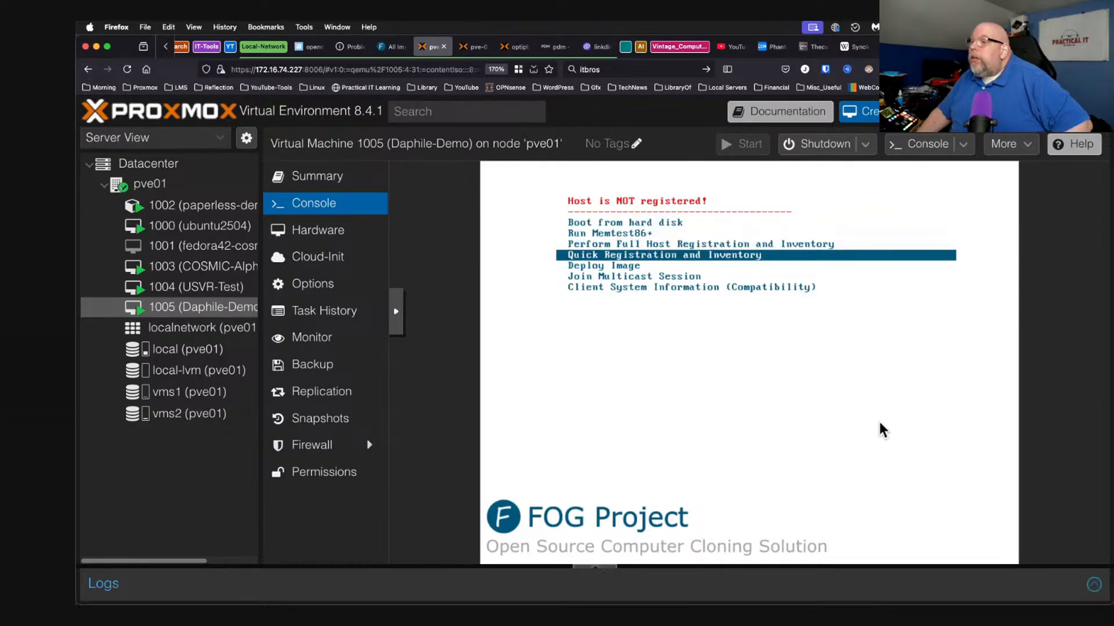
key(Return)
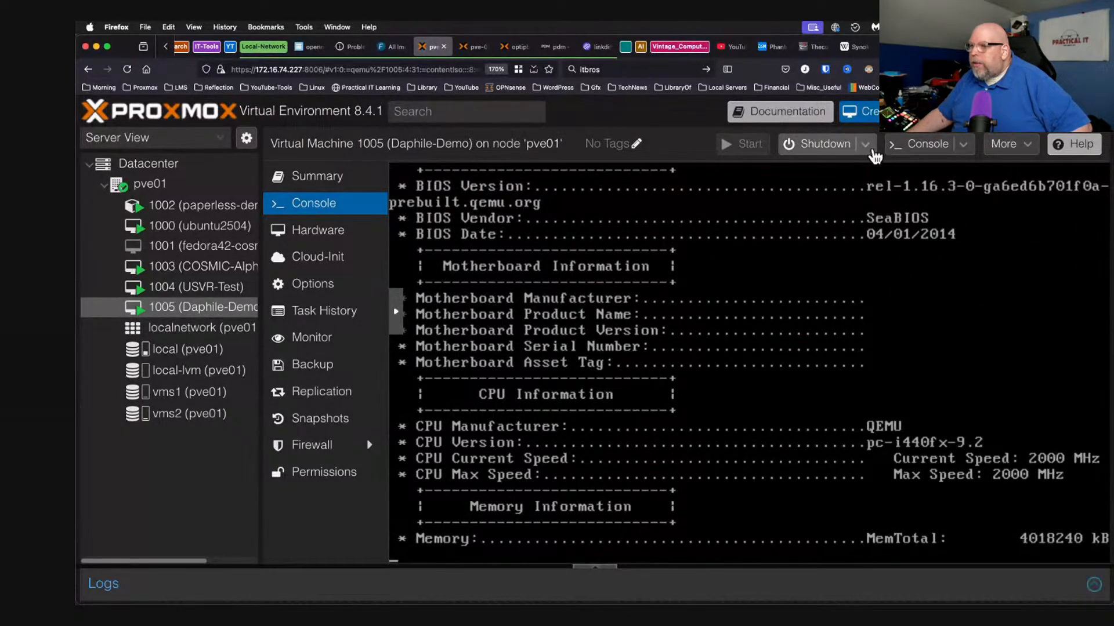
Force-stop VM 1005 Daphile-Demo using Shutdown > Stop and confirm it.
click(872, 152)
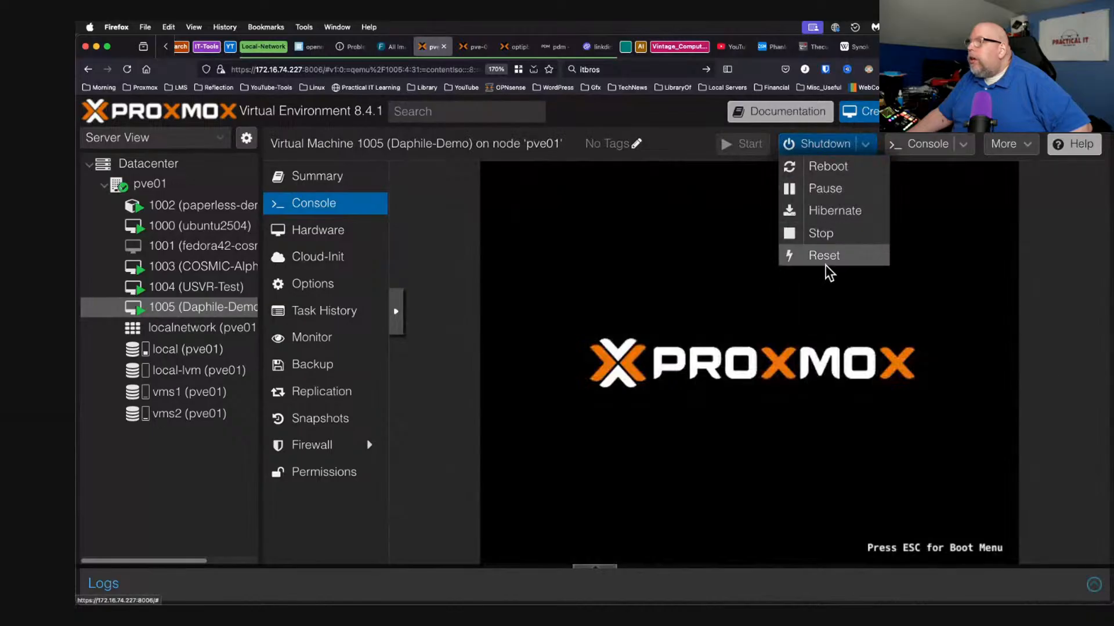
click(830, 235)
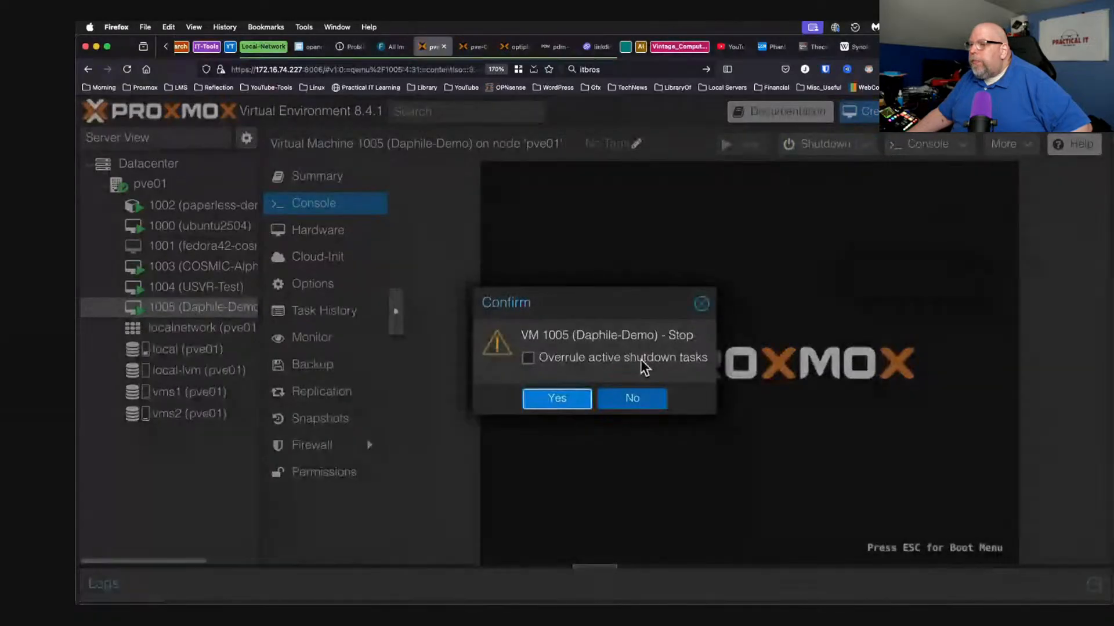
click(546, 401)
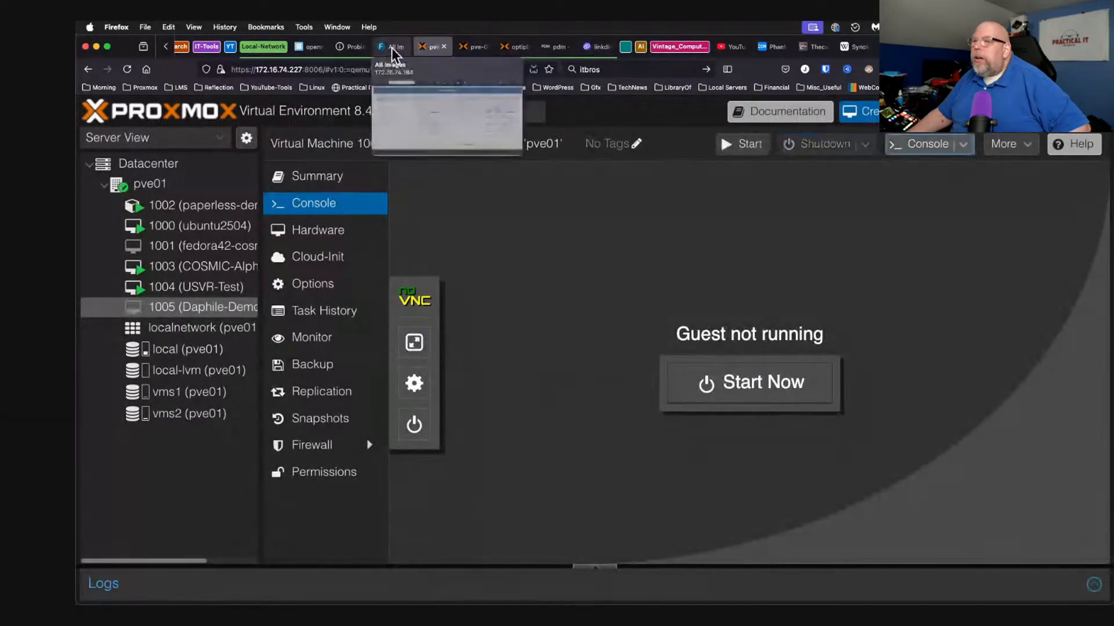
click(393, 47)
click(570, 123)
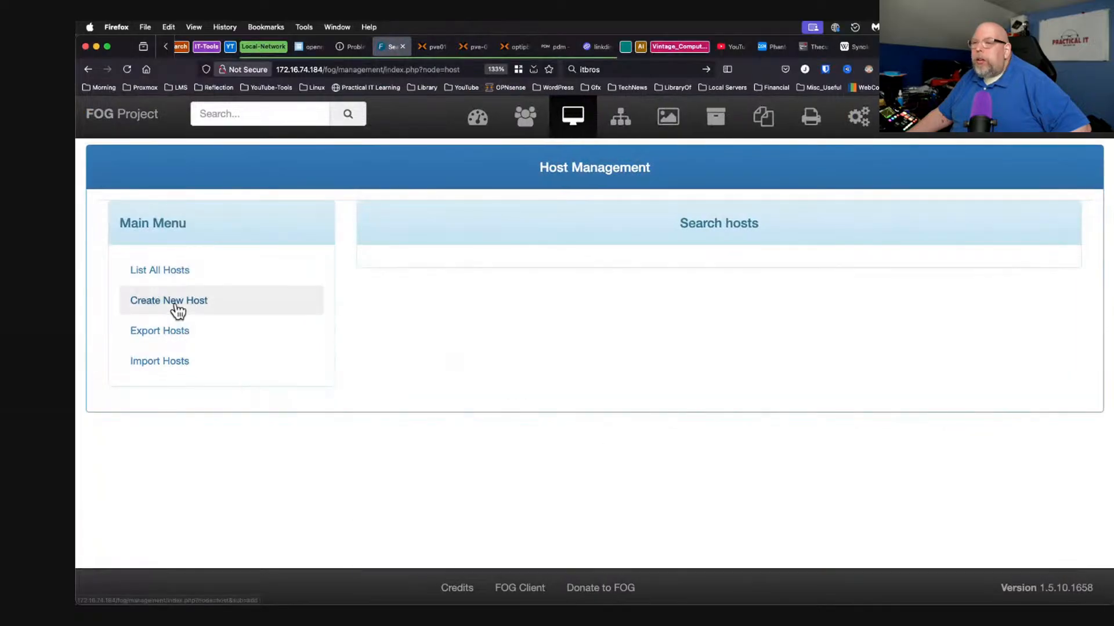
click(171, 276)
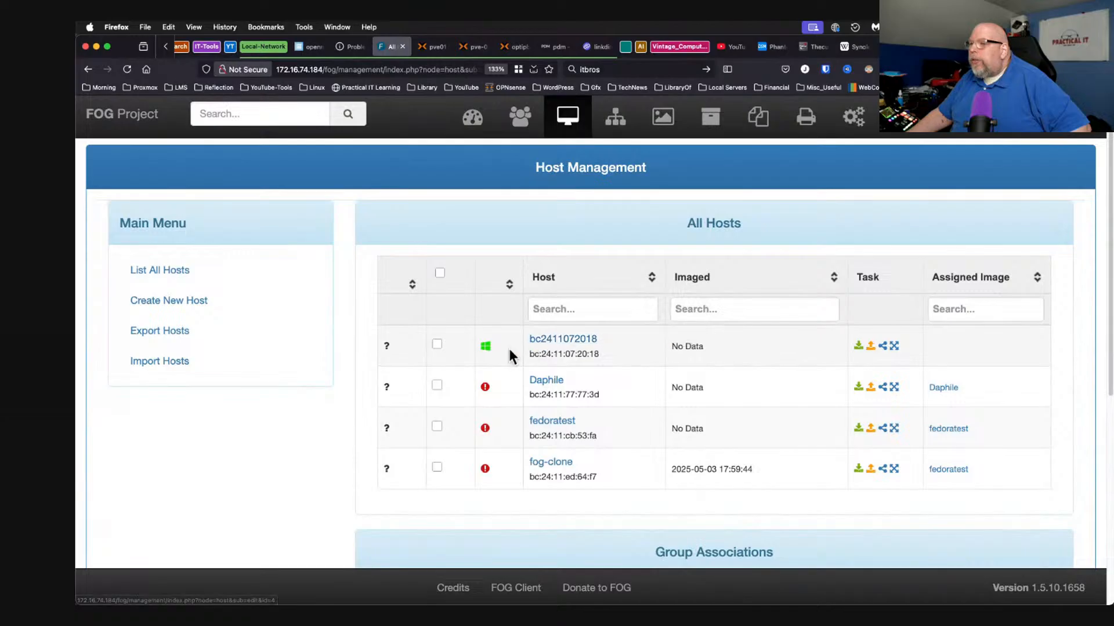
click(566, 344)
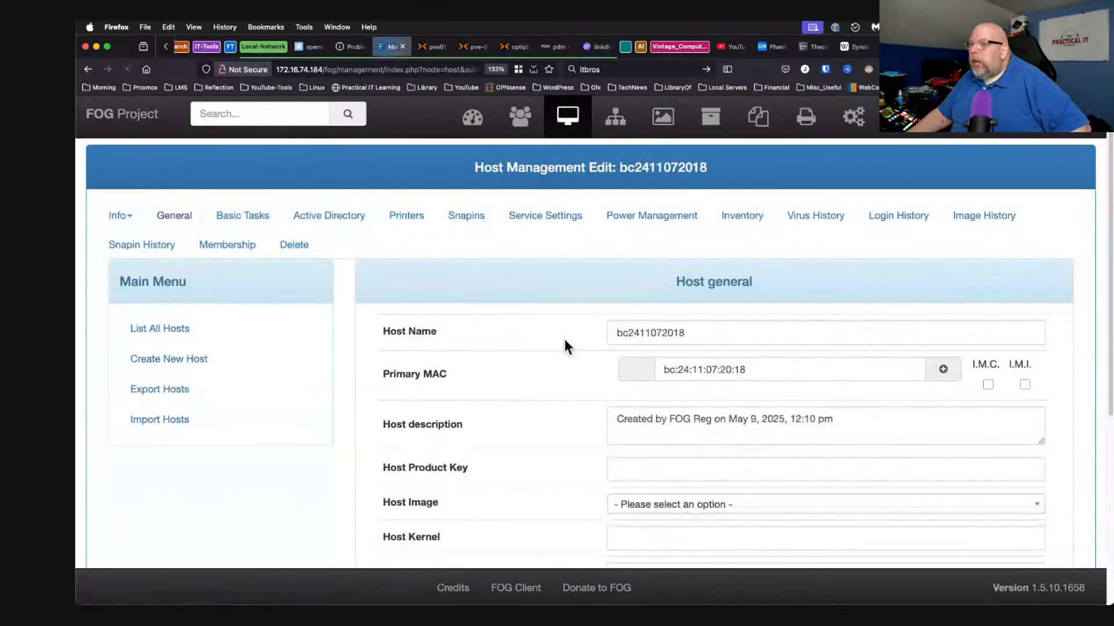
click(701, 330)
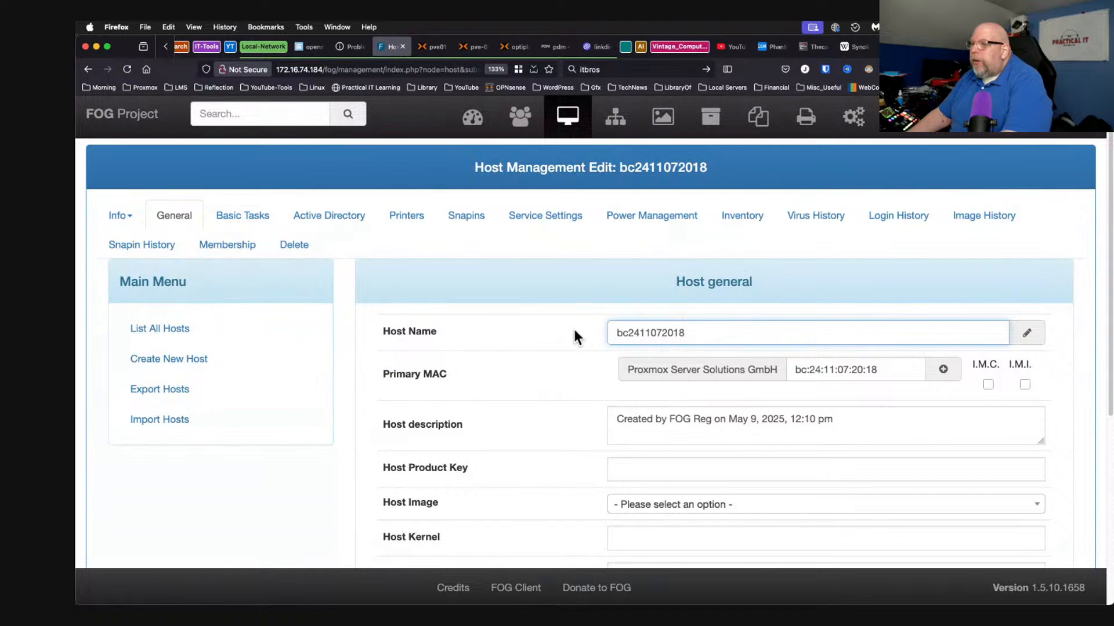
double_click(654, 332)
text(F)
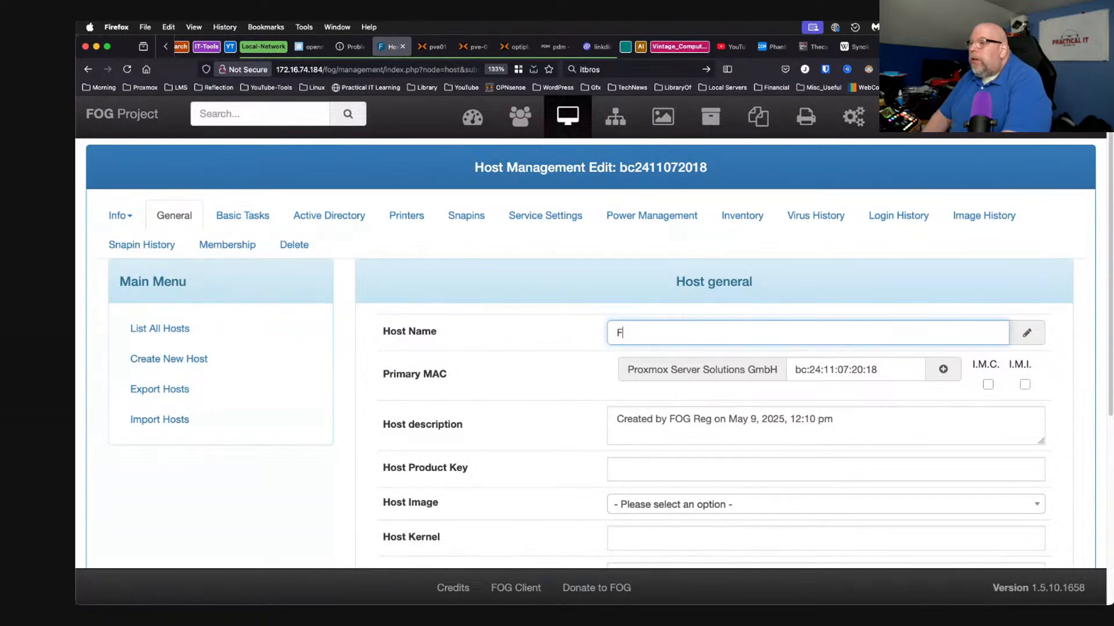
text(OG_Restore_Dap)
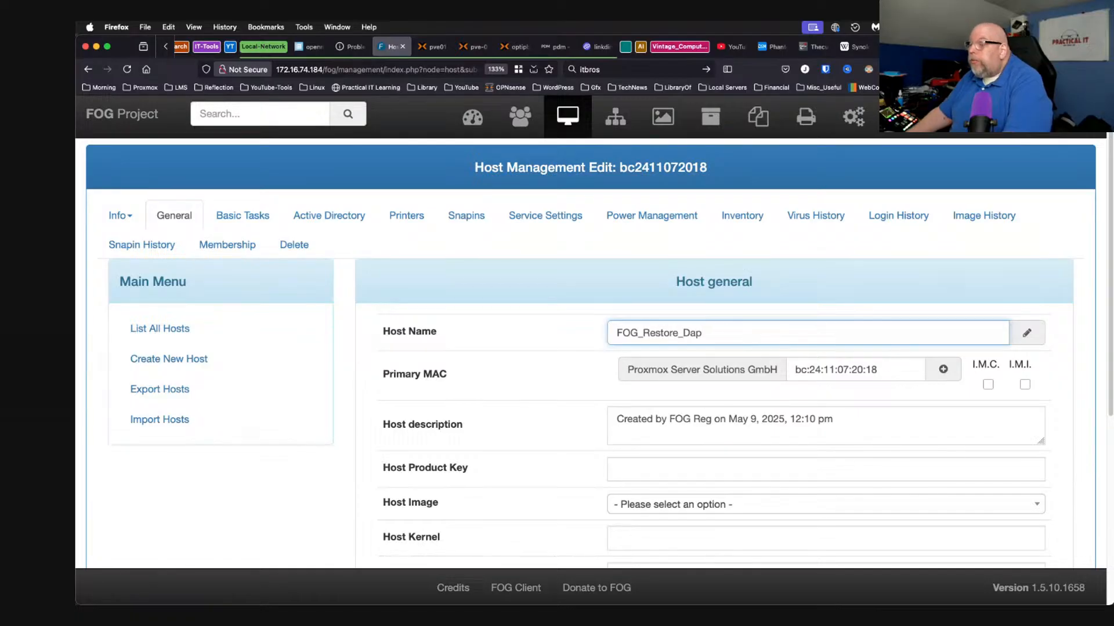
scroll(650, 432, down, 5)
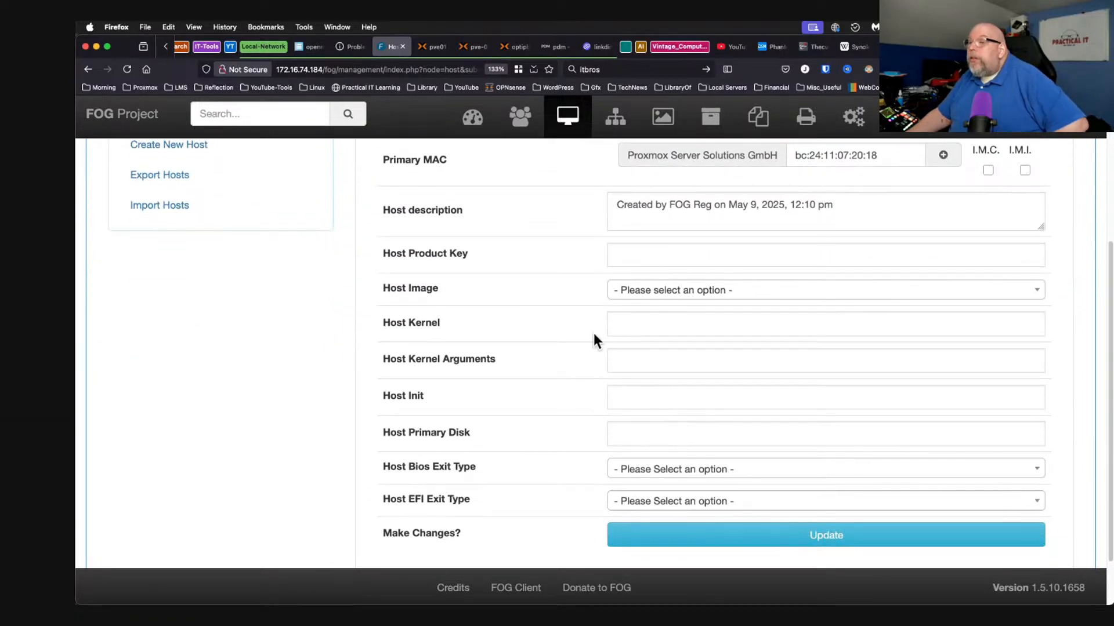
Assign image Daphile - (2) to FOG_Restore_Dap, update the host, and return to All Hosts.
click(700, 292)
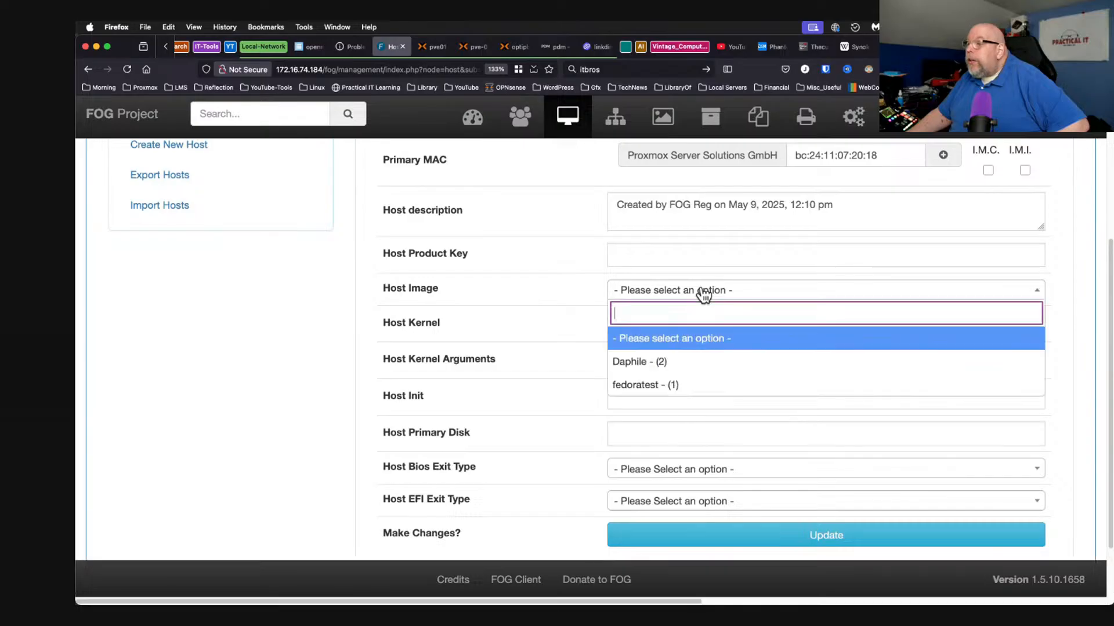
click(661, 360)
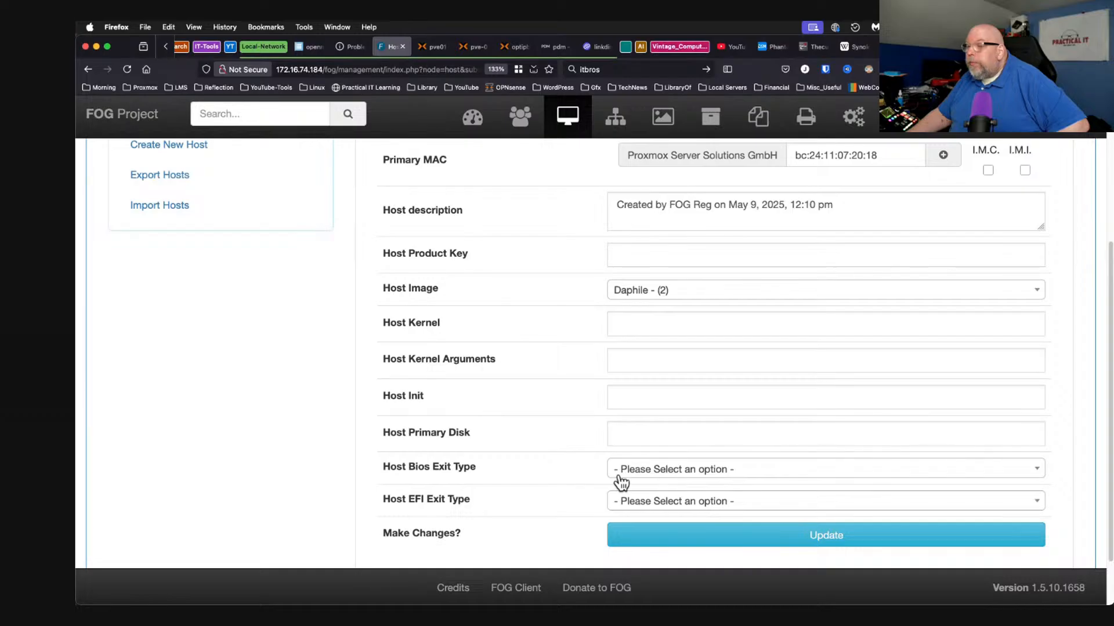
click(688, 471)
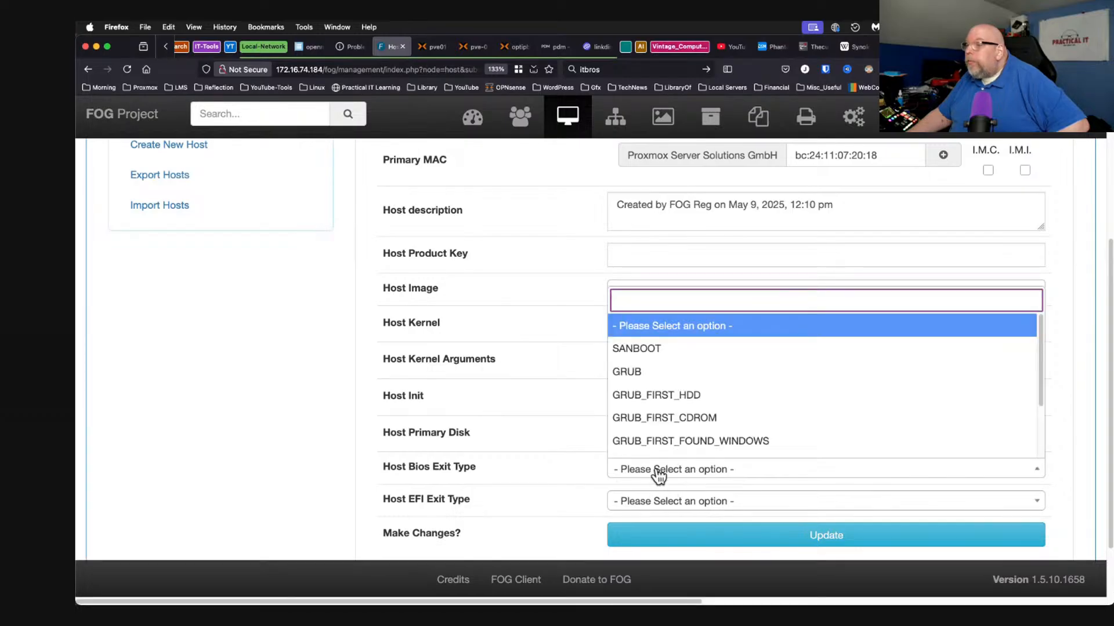
click(540, 465)
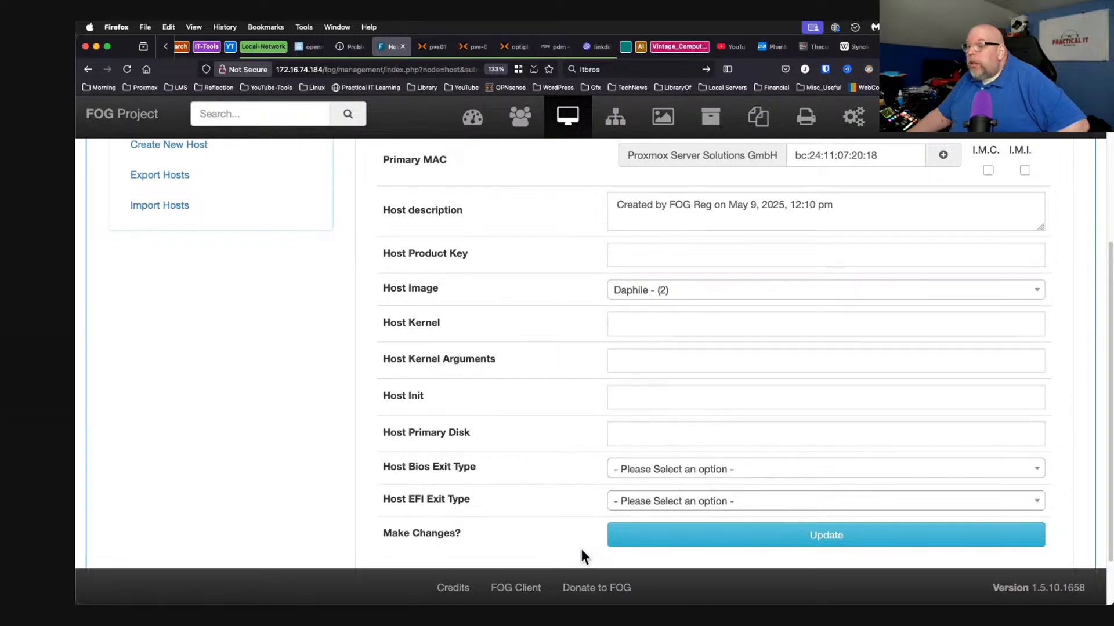
click(707, 538)
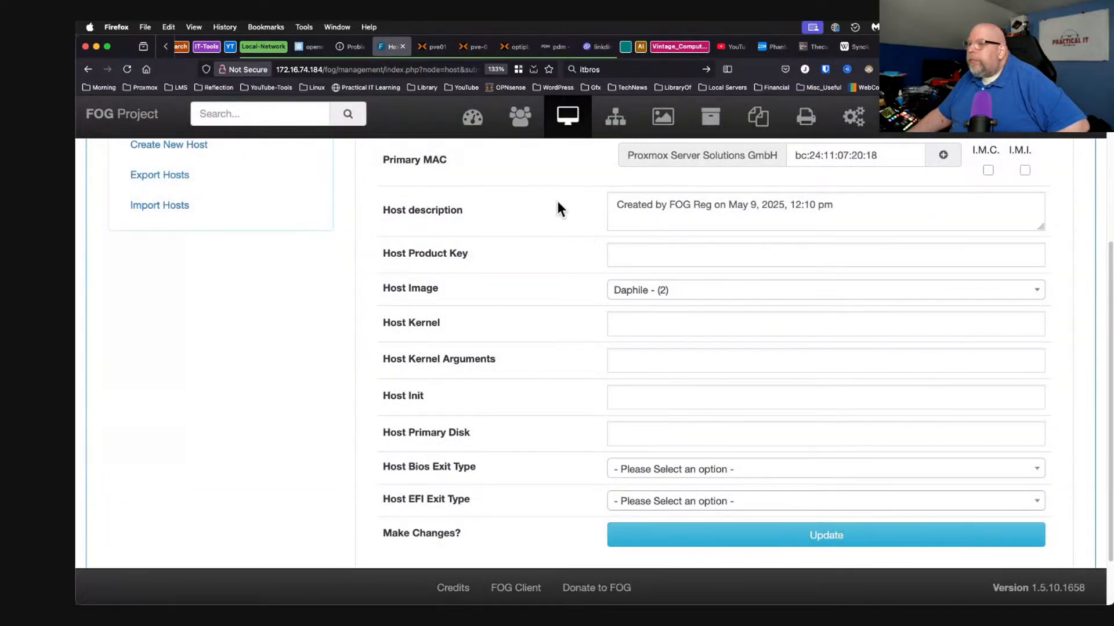
scroll(559, 241, up, 4)
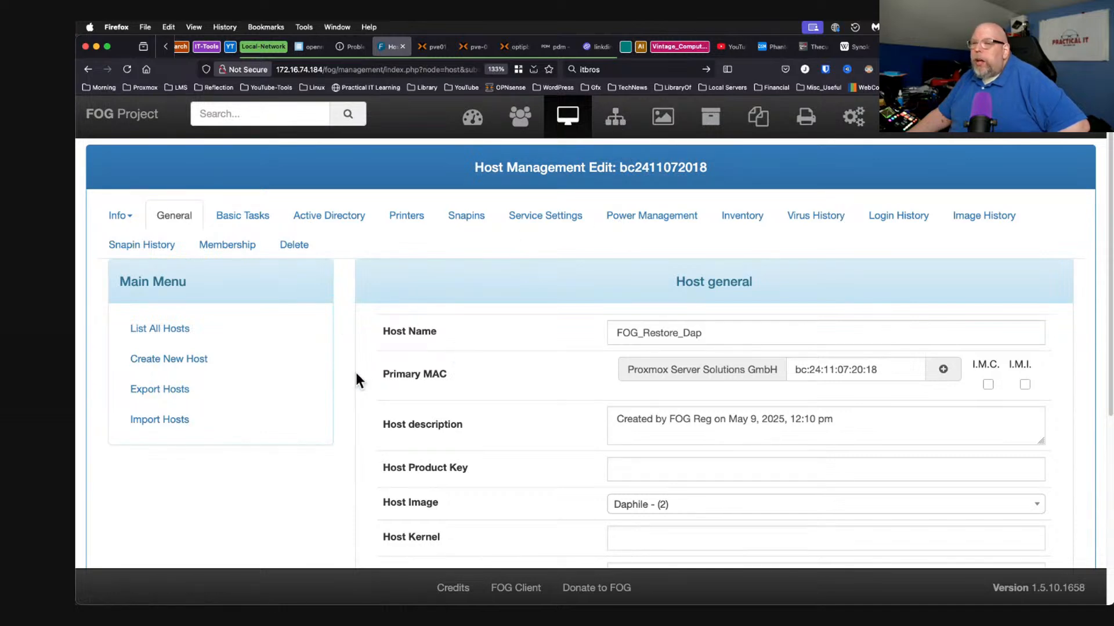
click(167, 329)
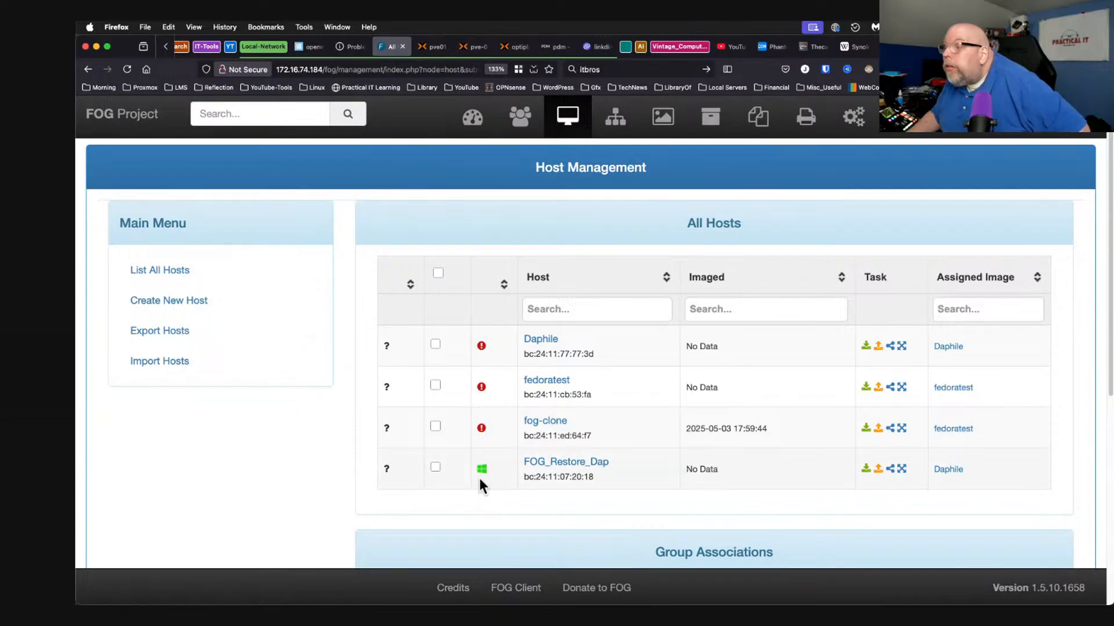
Reopen FOG_Restore_Dap's General settings to confirm its name and Daphile - (2) image.
click(591, 464)
scroll(588, 408, down, 5)
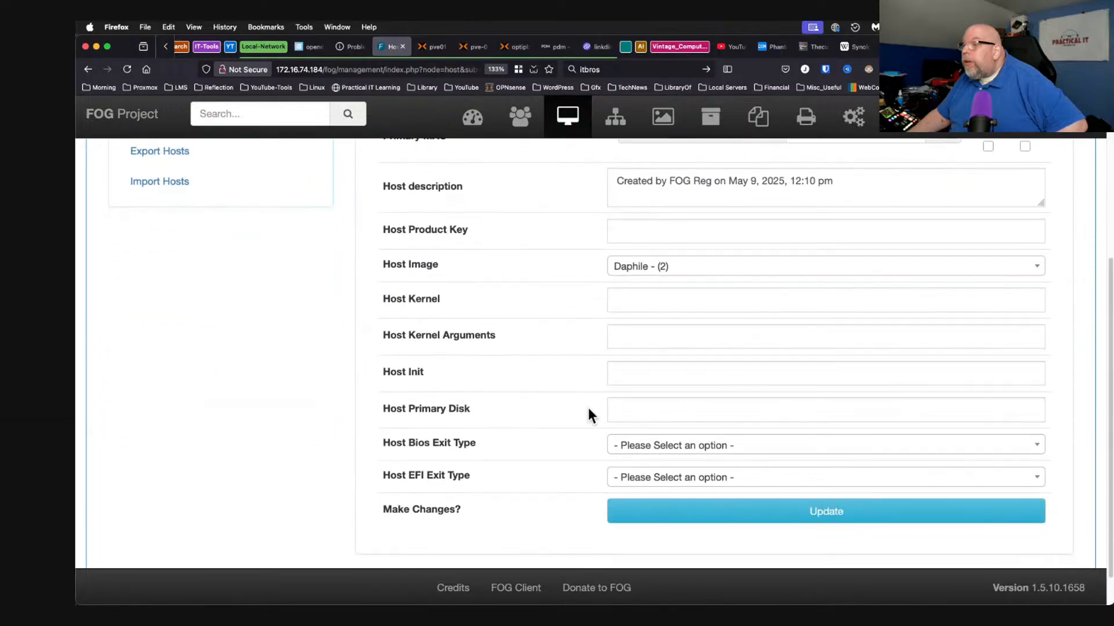
scroll(588, 408, up, 3)
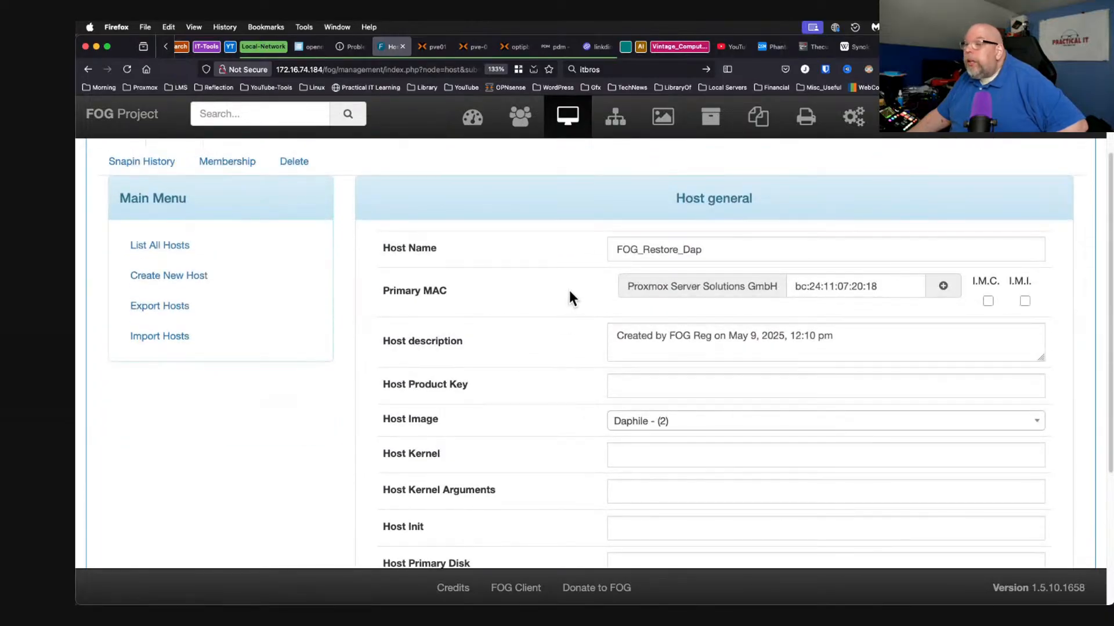
scroll(570, 325, down, 3)
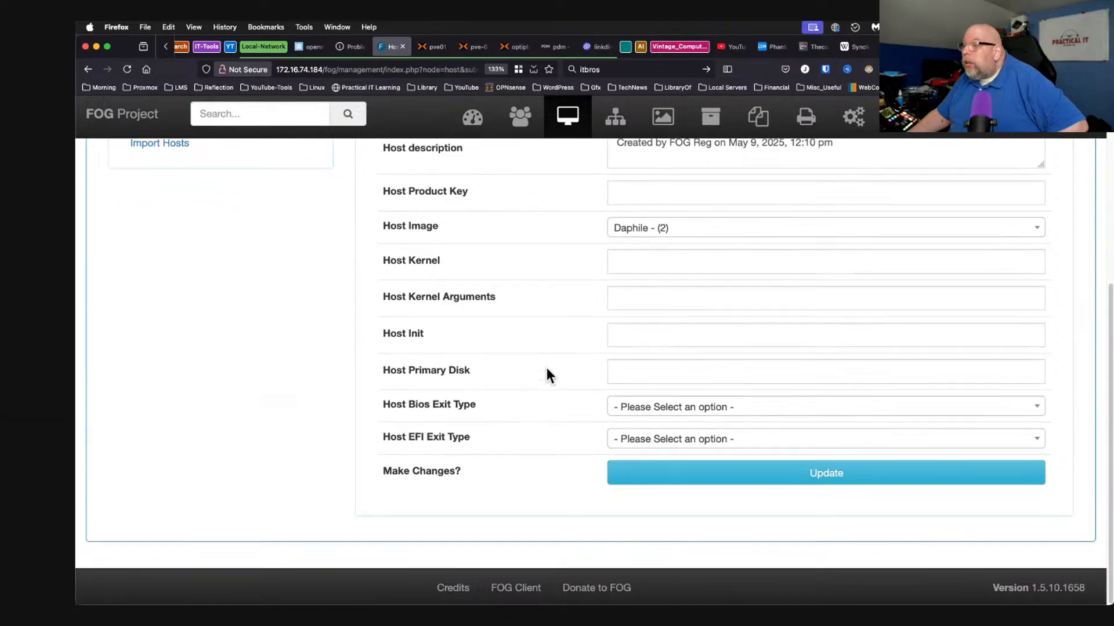
scroll(546, 400, up, 5)
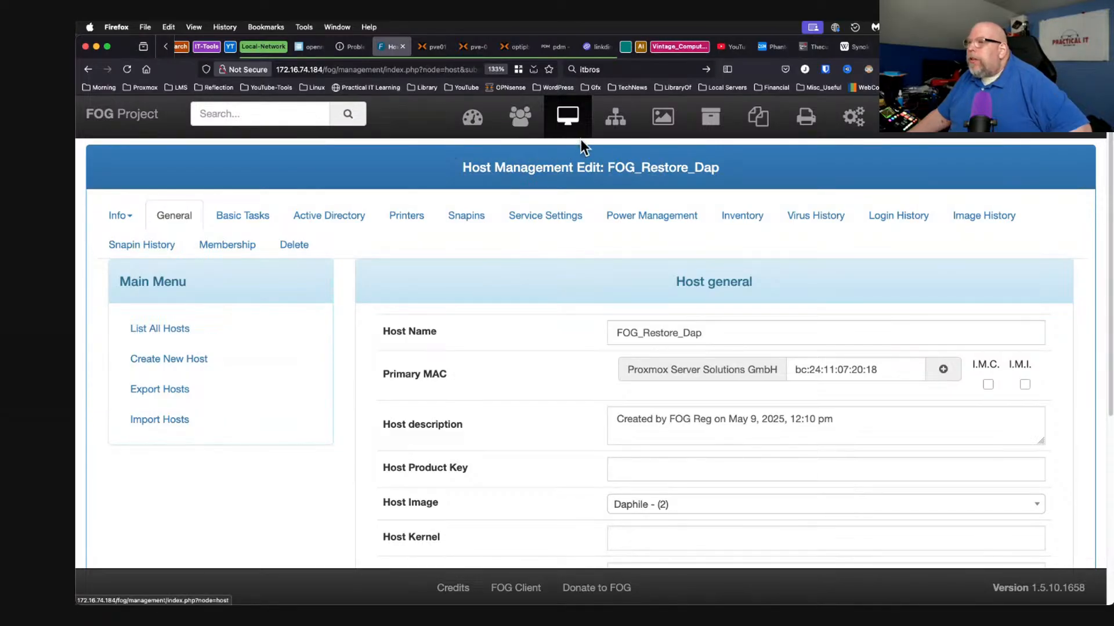
Review the stored FOG images, then list the hosts available for tasking.
click(662, 119)
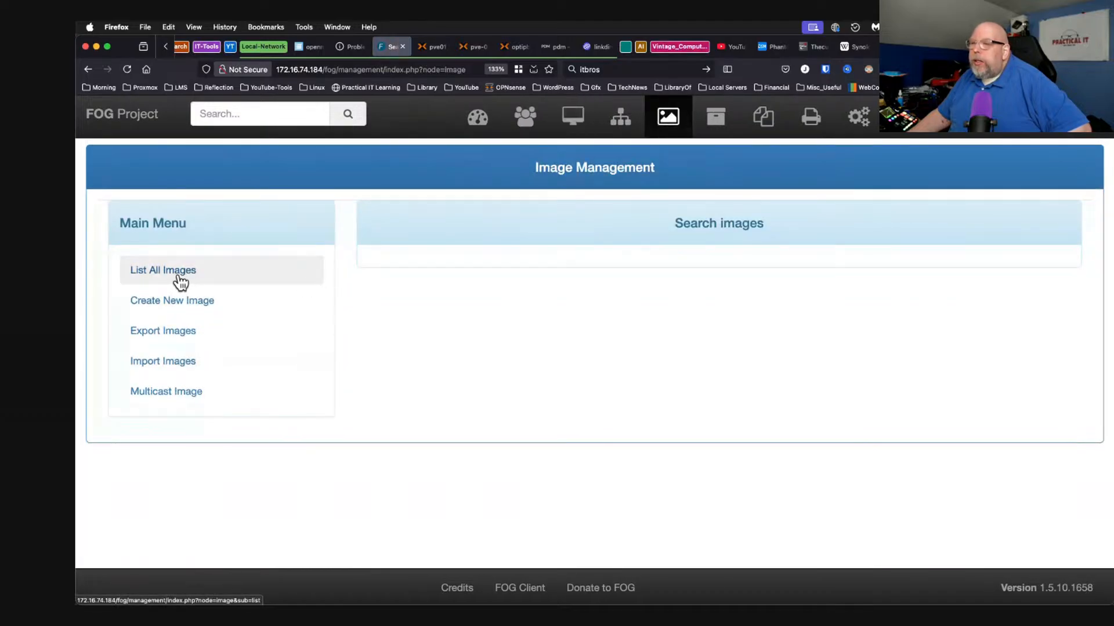
click(181, 282)
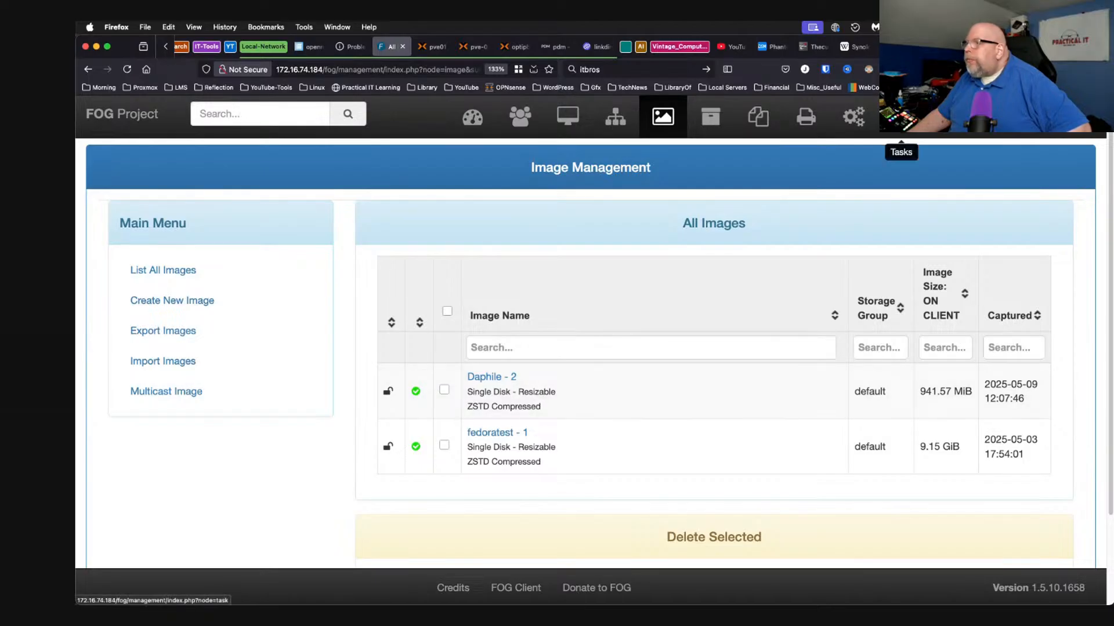
click(901, 116)
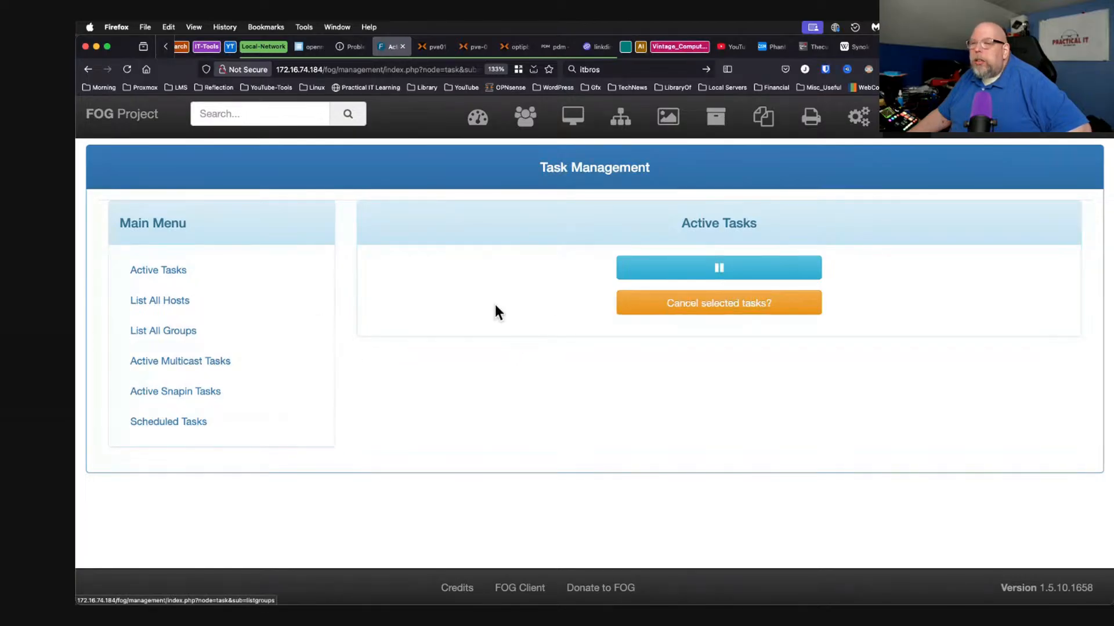
click(178, 307)
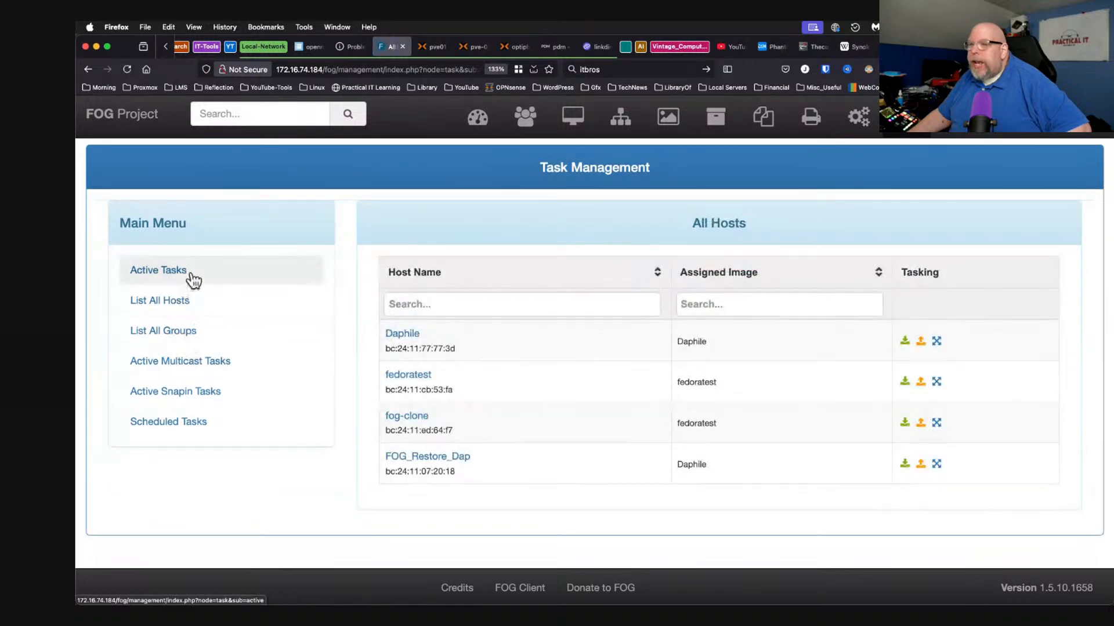
Queue a Daphile image deploy to FOG_Restore_Dap and confirm it under Active Tasks.
click(191, 275)
click(195, 307)
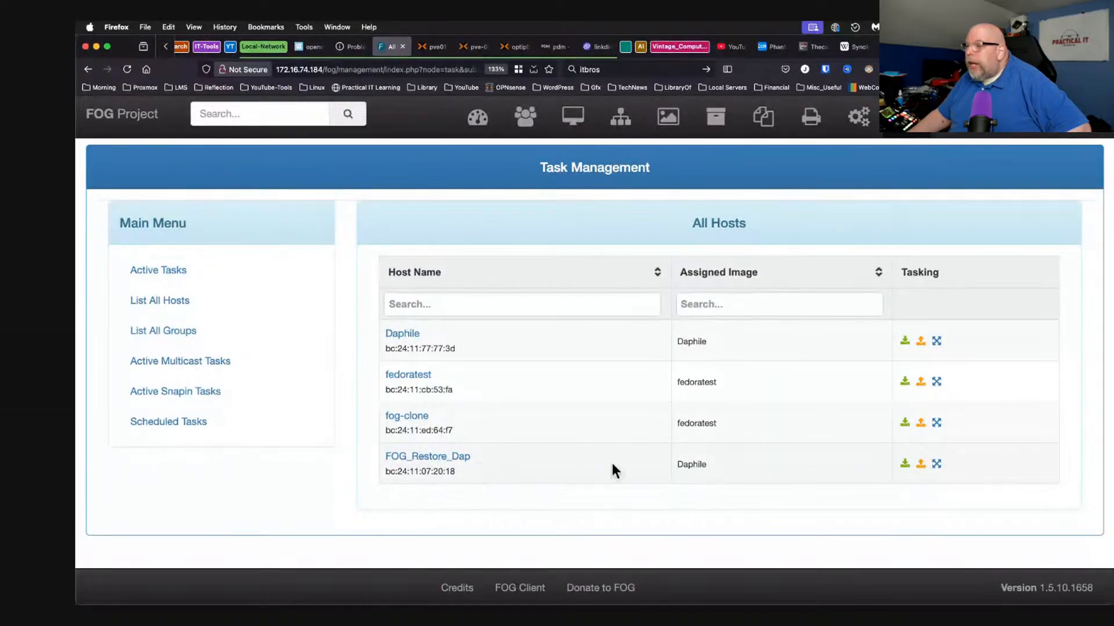
click(905, 464)
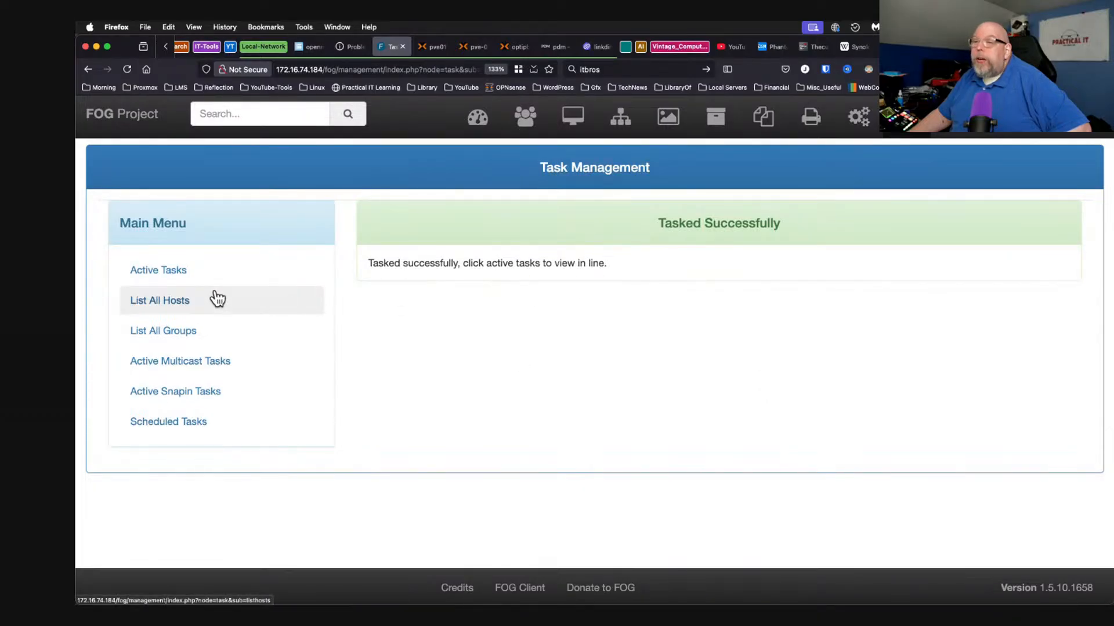
click(189, 277)
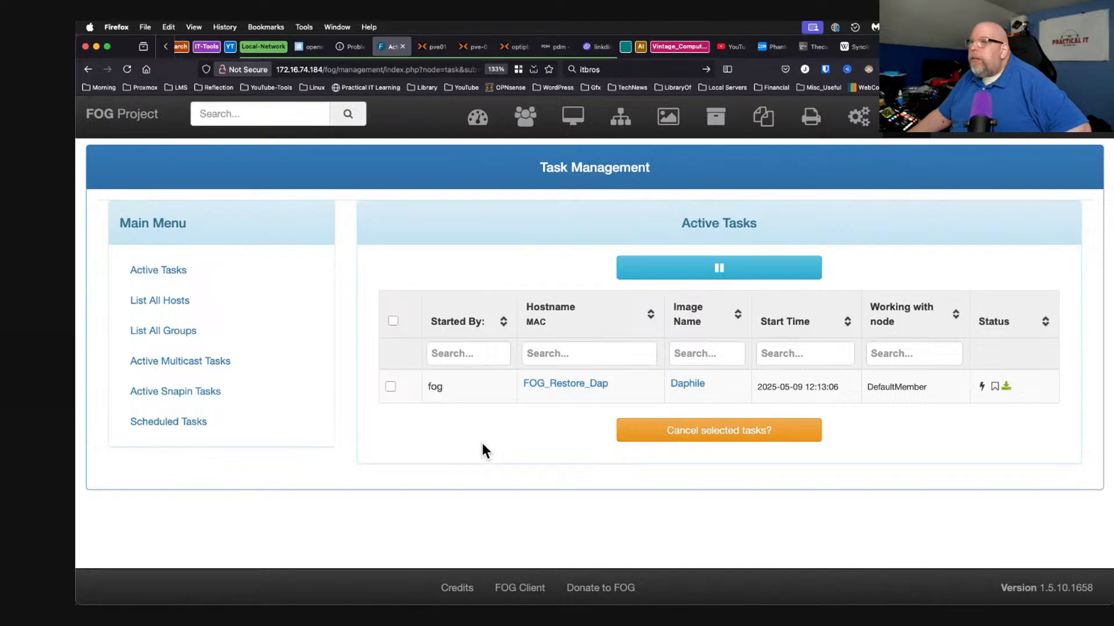
Power on the Daphile-Demo VM on pve01 so it network-boots into the FOG restore.
click(468, 47)
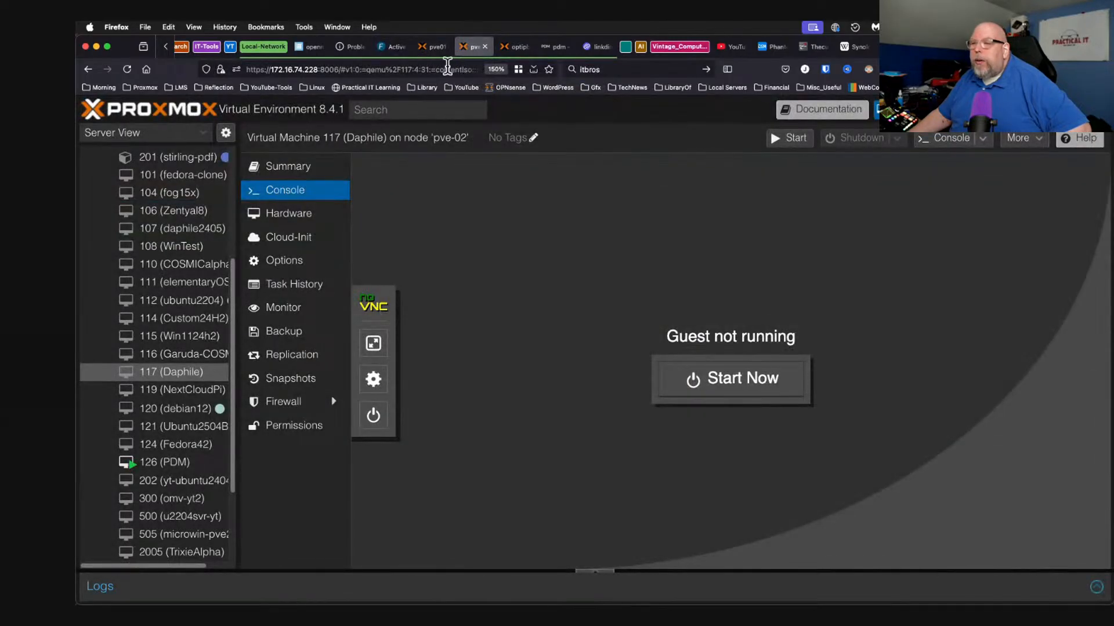
click(427, 46)
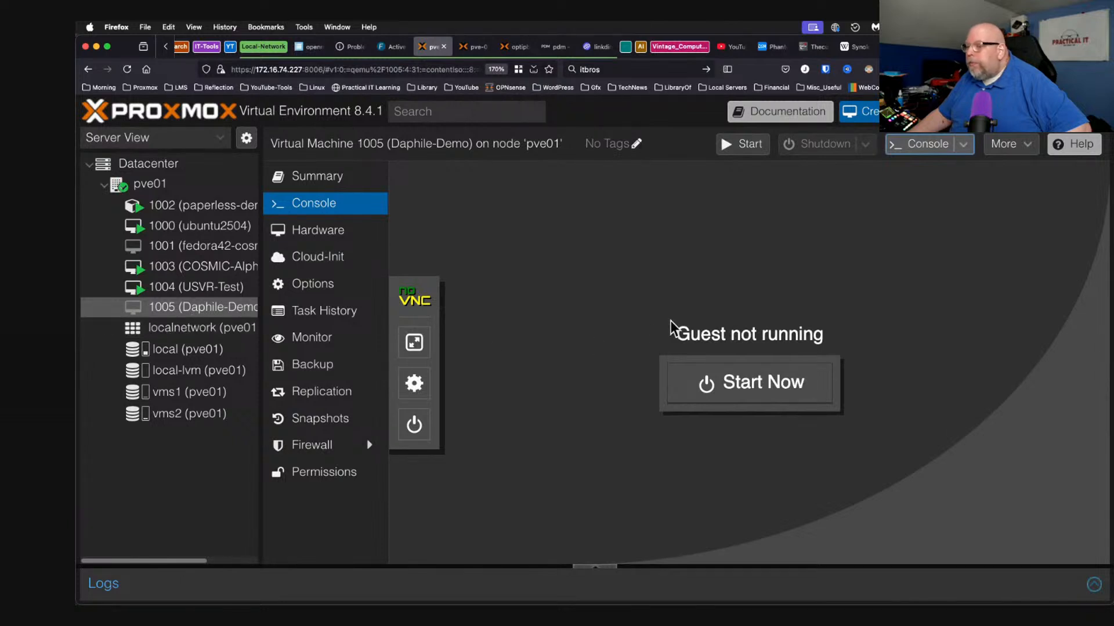
click(762, 389)
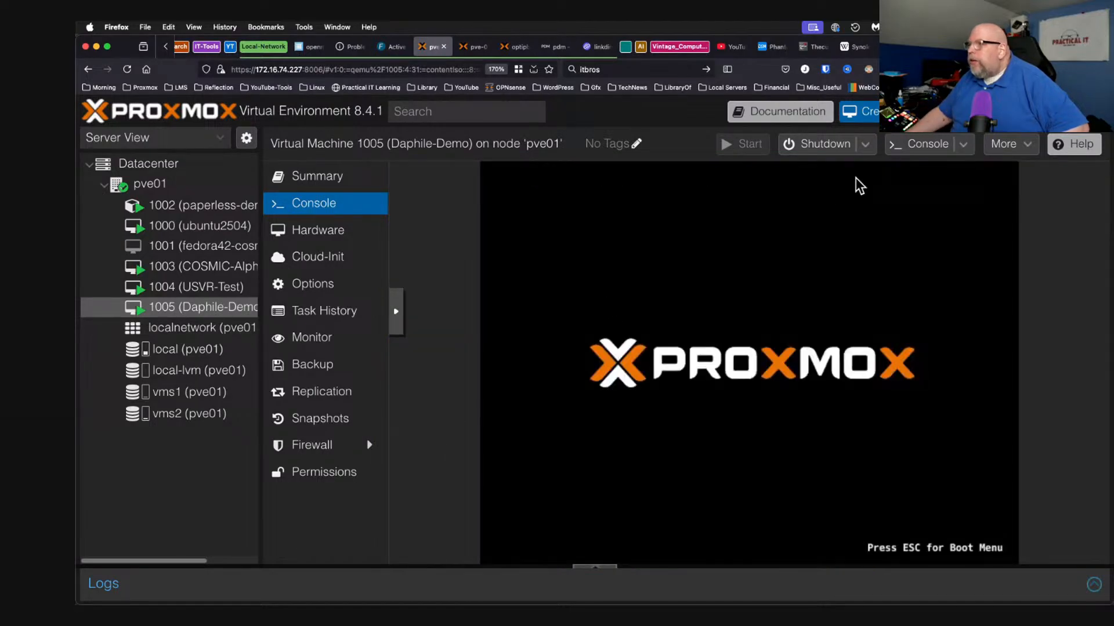
Force-stop VM 1005 with Stop once the restore finishes, confirming with Yes.
click(865, 143)
click(827, 234)
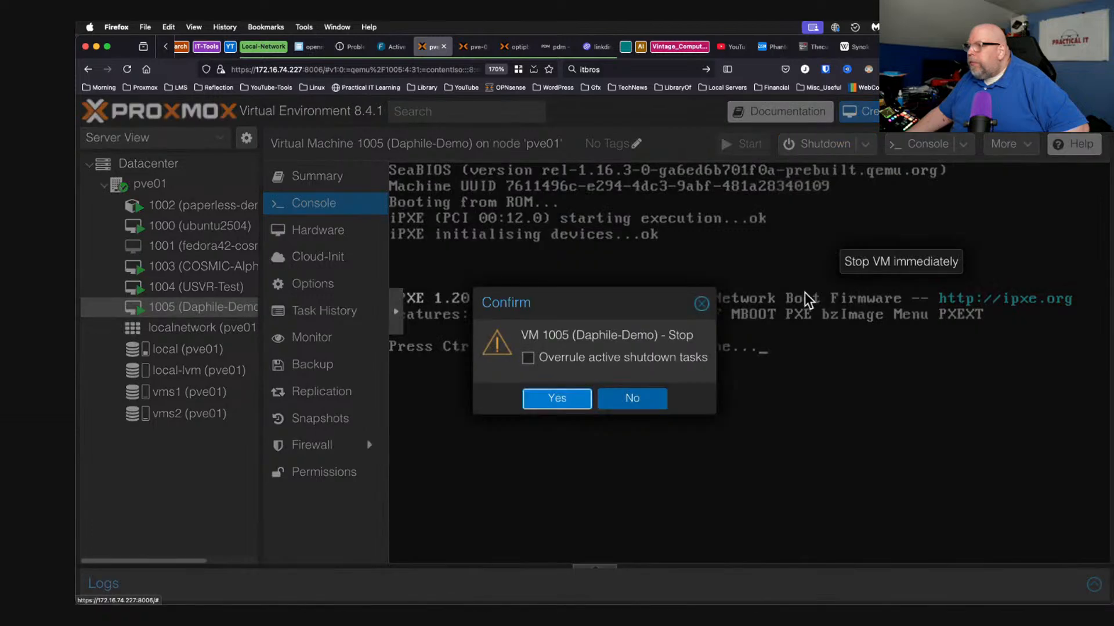
click(564, 406)
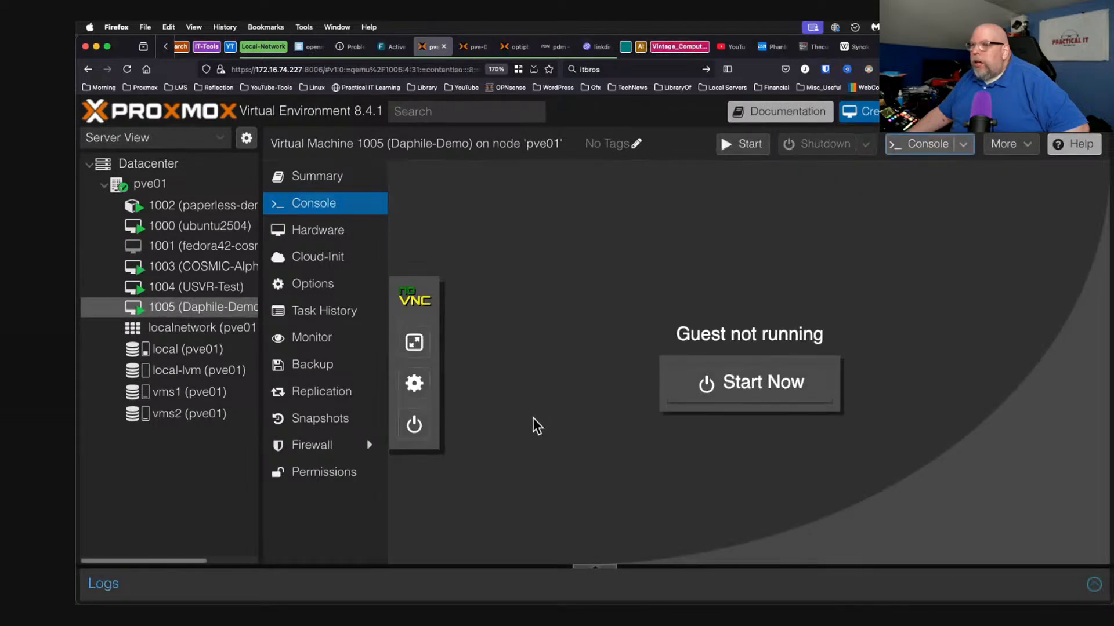
Remove net0 from VM 1005's boot order, leaving ide2 then scsi0, and start the VM.
click(326, 286)
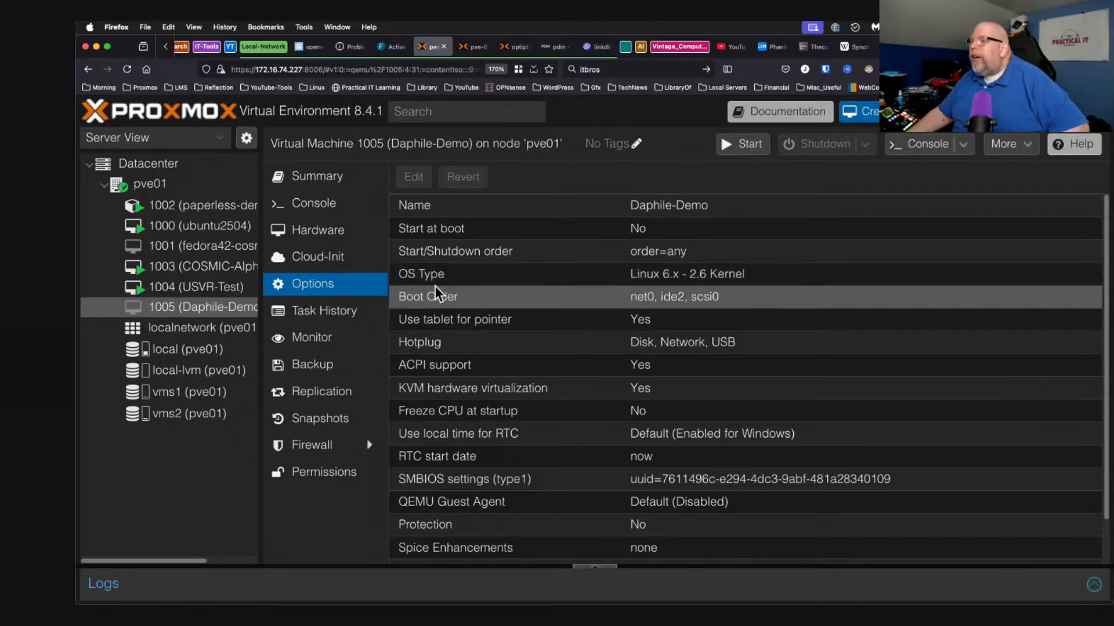
double_click(427, 296)
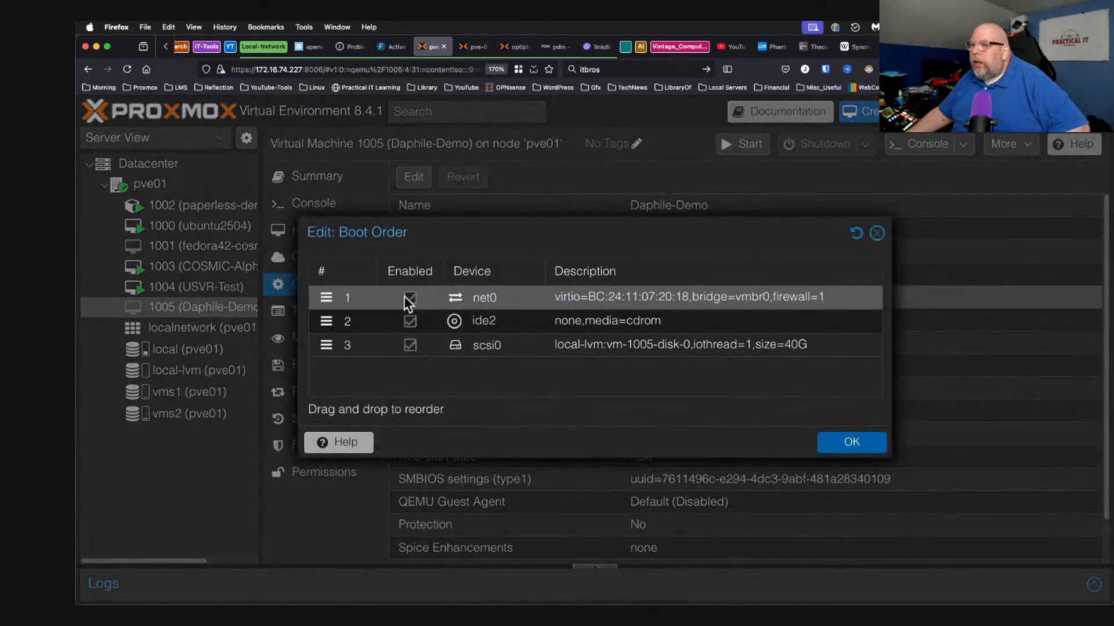
click(410, 298)
click(845, 443)
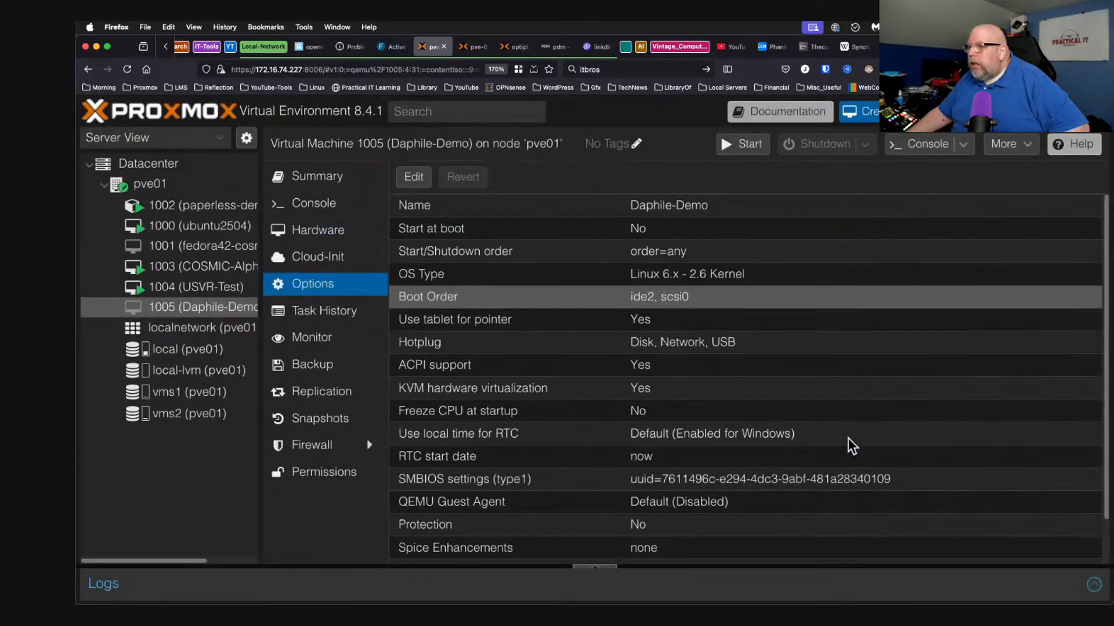
click(340, 208)
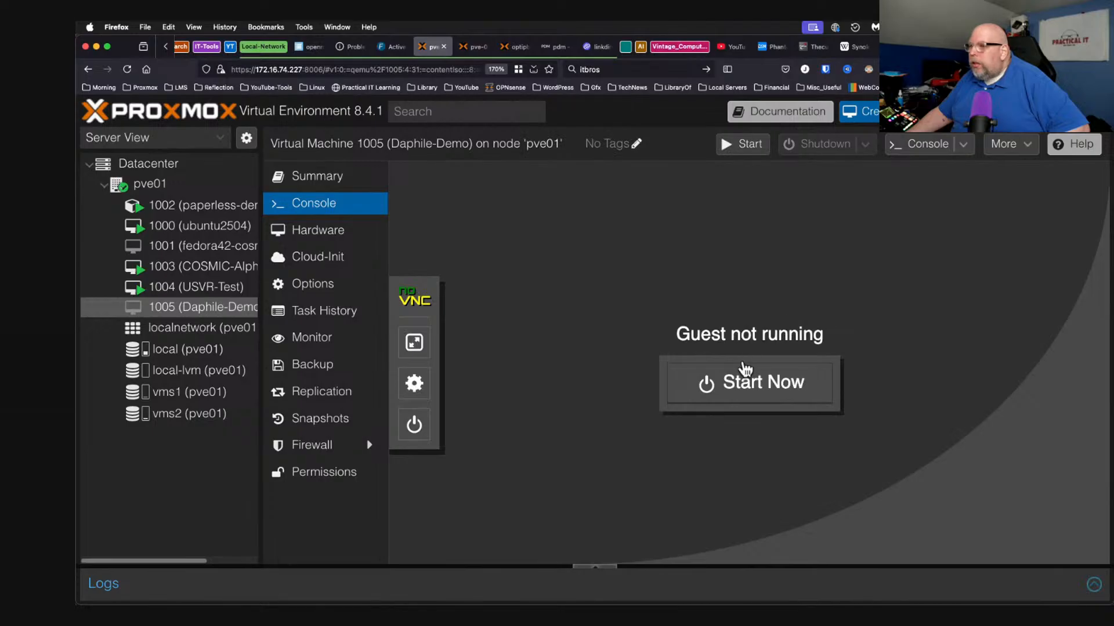
click(743, 388)
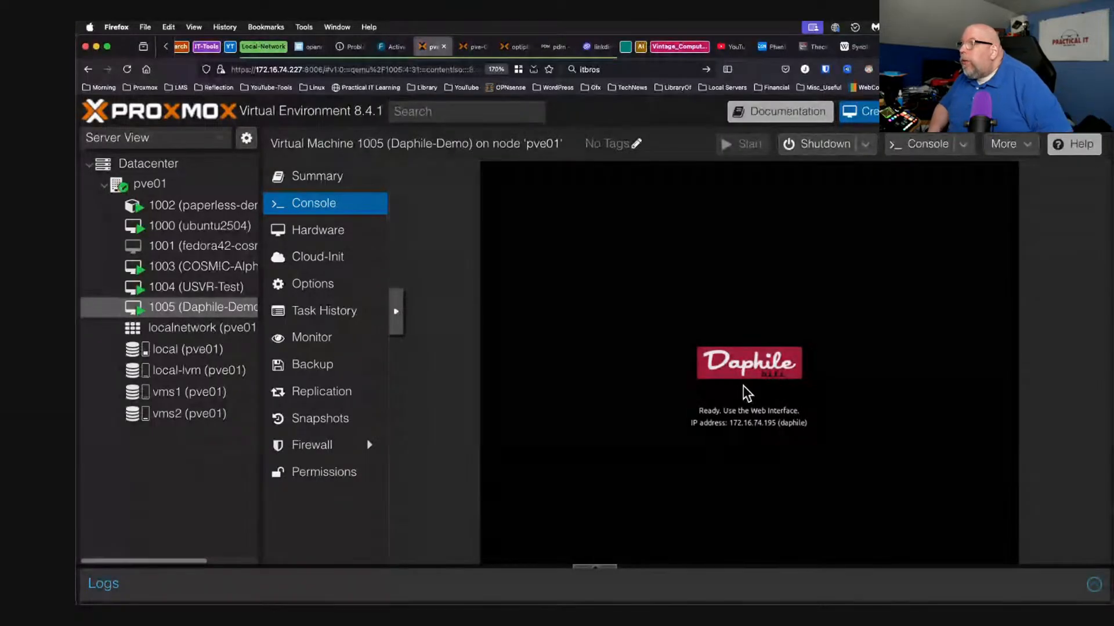
Open a new browser tab once Daphile reports ready at 172.16.74.195.
key(super+t)
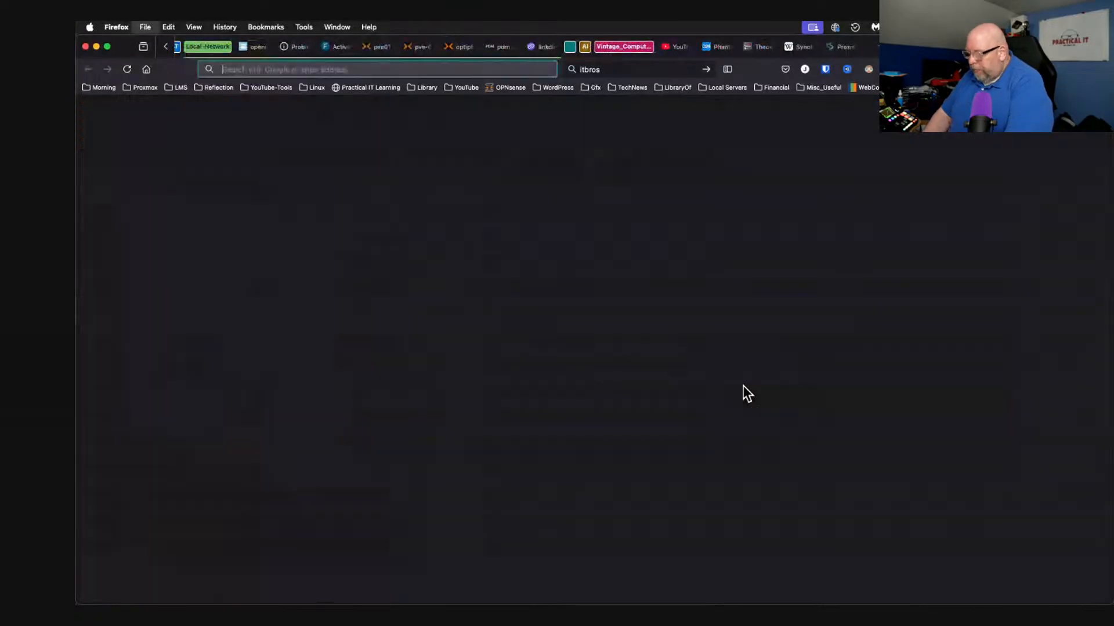
Load the Daphile web interface at 172.16.74.195 and browse CD Ripper and File Manager.
text(172.16.74.195/)
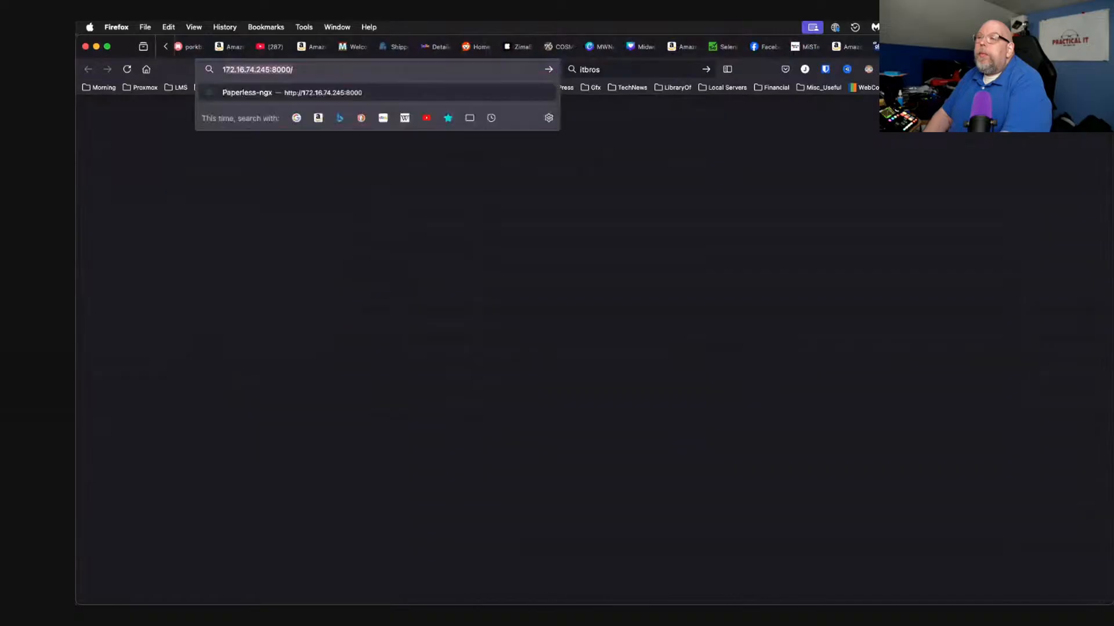
key(Return)
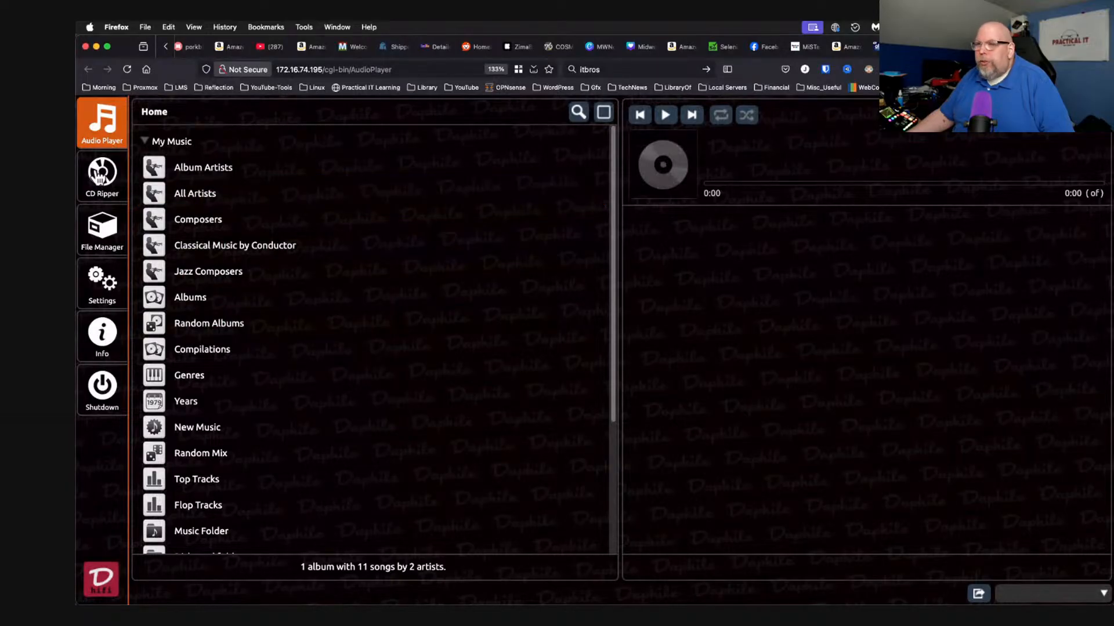
click(98, 175)
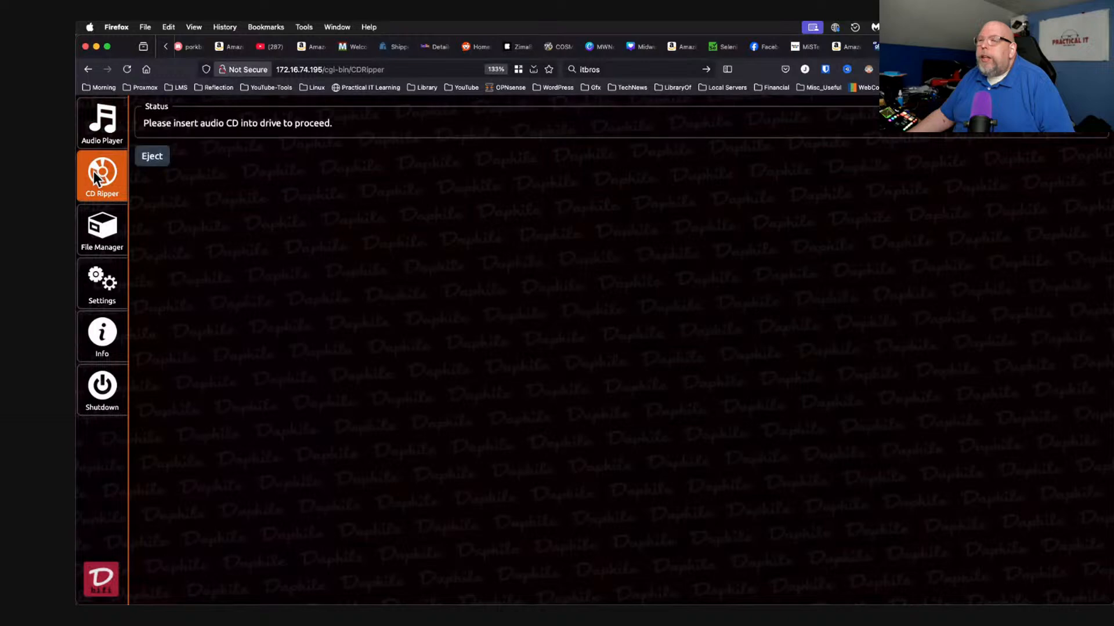
click(99, 231)
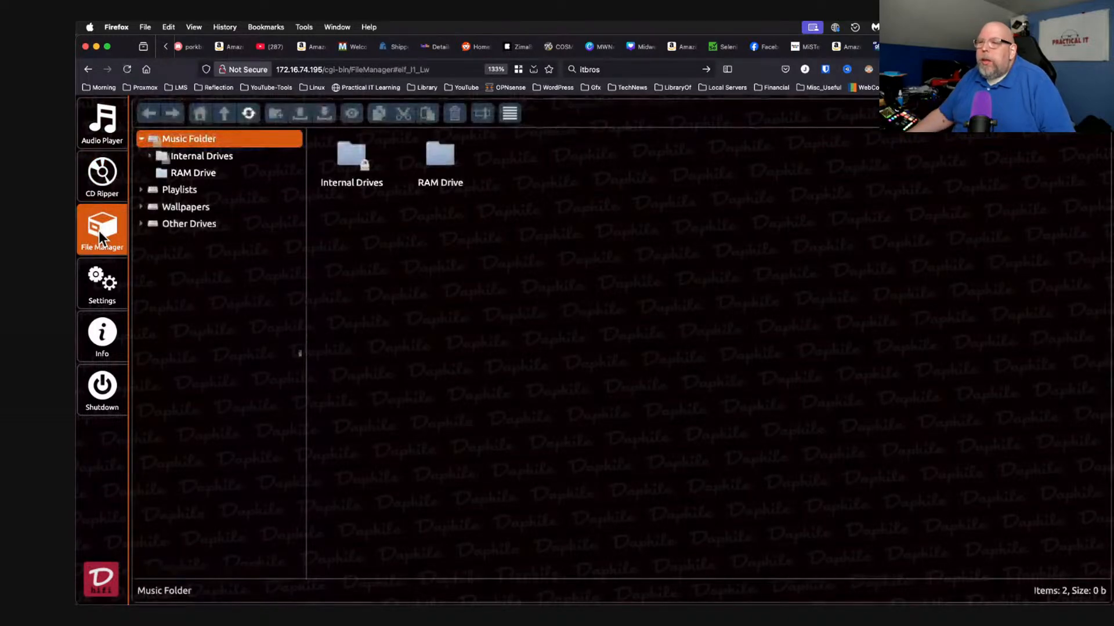
Open Daphile Settings and expand Networking, showing Automatic (DHCP) and workgroup WORKGROUP.
click(97, 283)
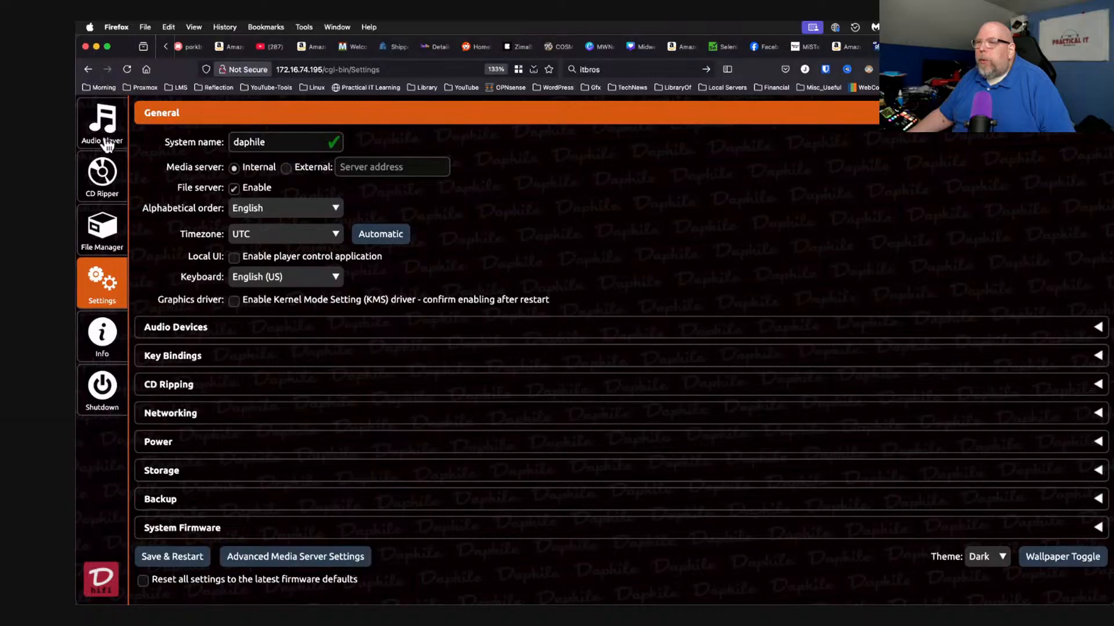
click(104, 176)
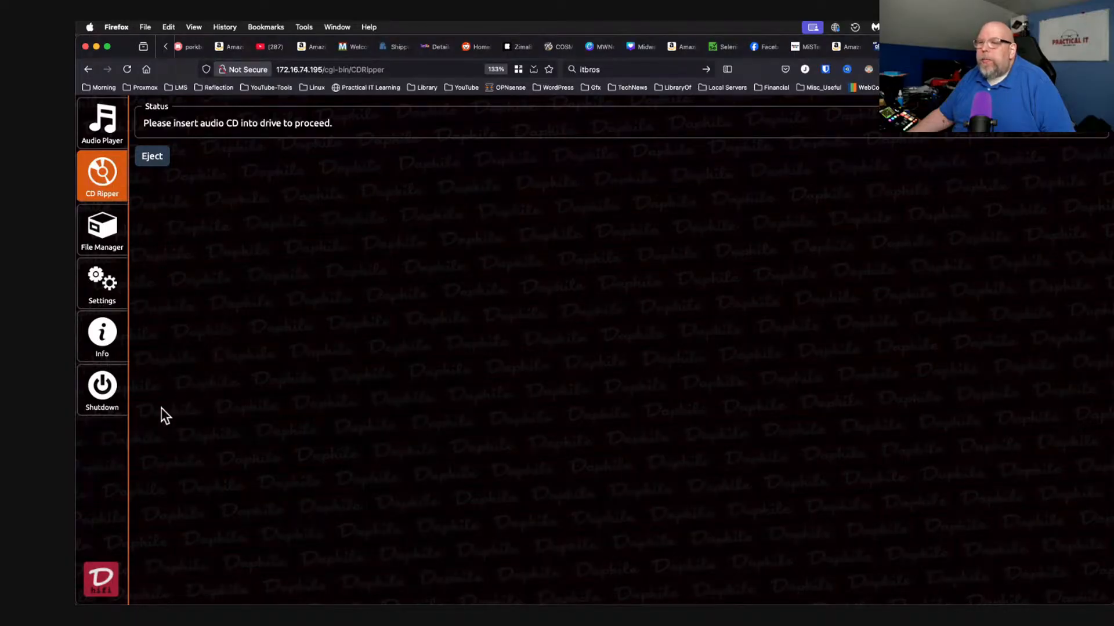
click(102, 285)
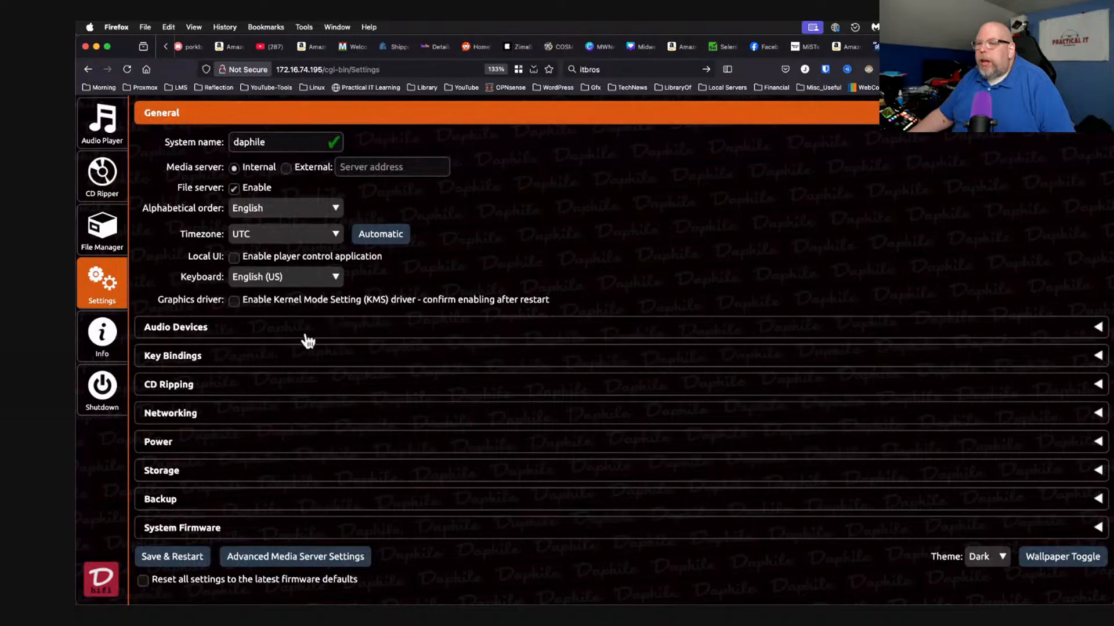
click(218, 414)
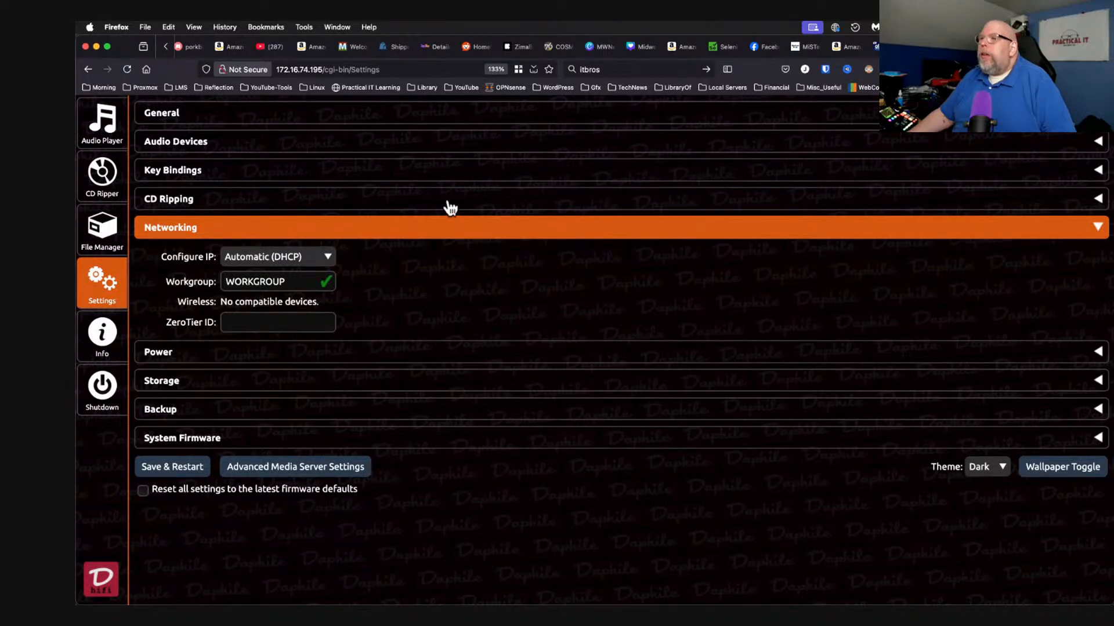
Shut down Daphile from the sidebar Shutdown icon and confirm the shutdown.
scroll(419, 51, up, 2)
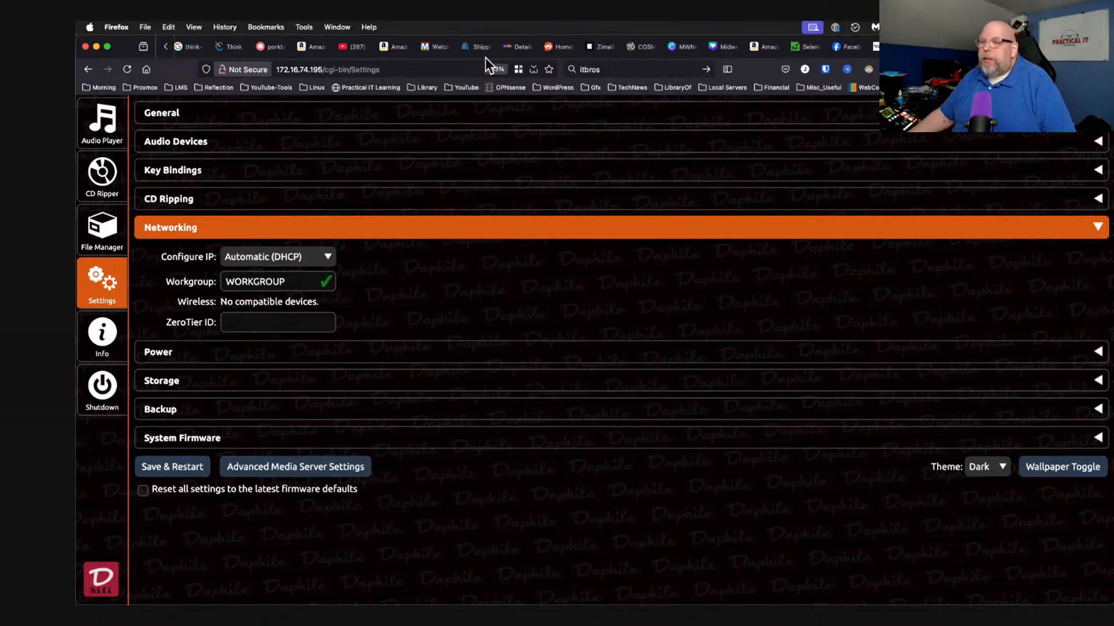
click(101, 387)
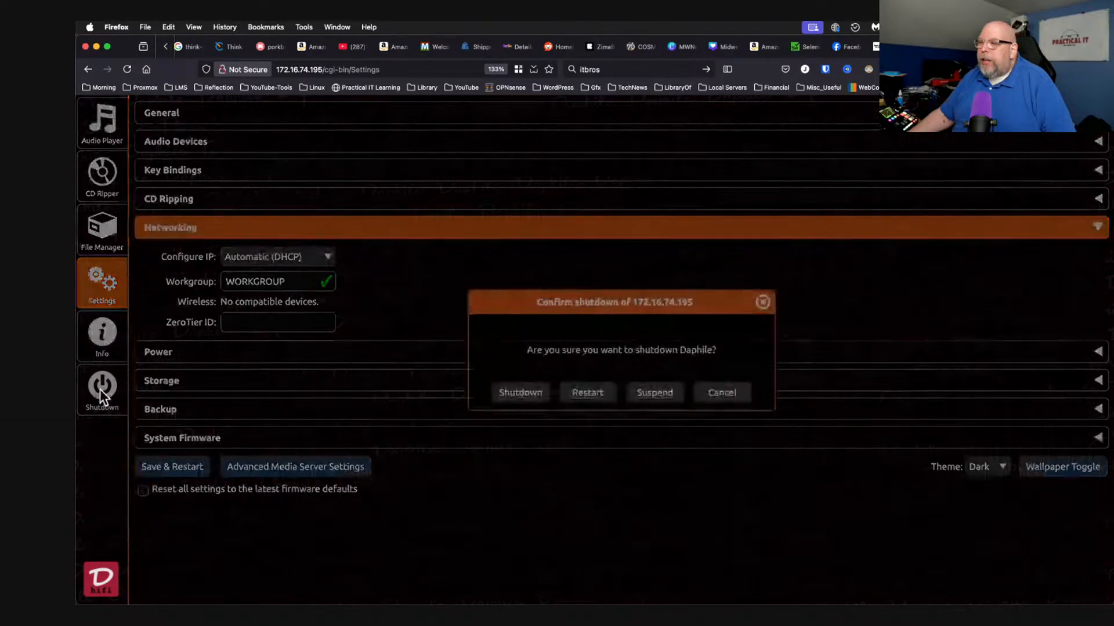
click(520, 393)
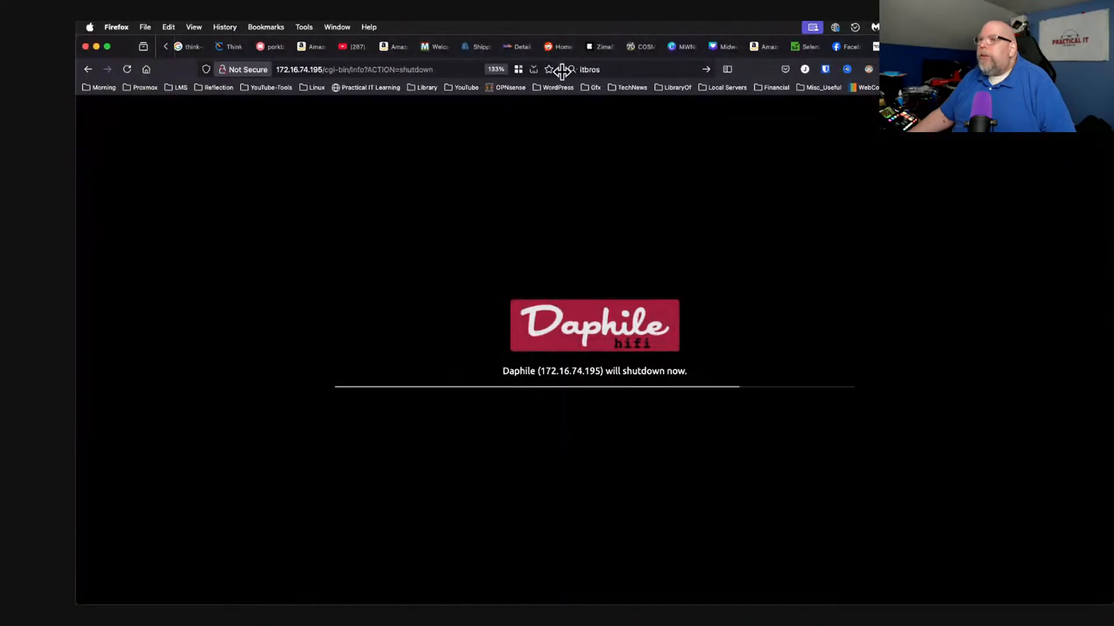
scroll(467, 41, down, 5)
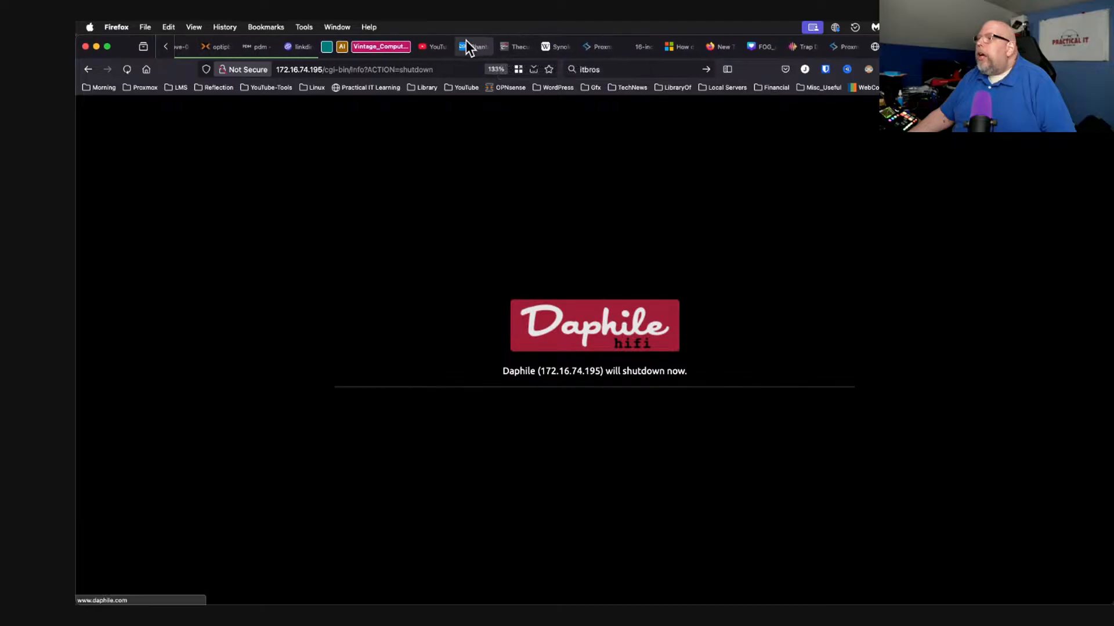
Return to the FOG Project tab and bring up its dashboard.
click(467, 45)
scroll(472, 47, up, 3)
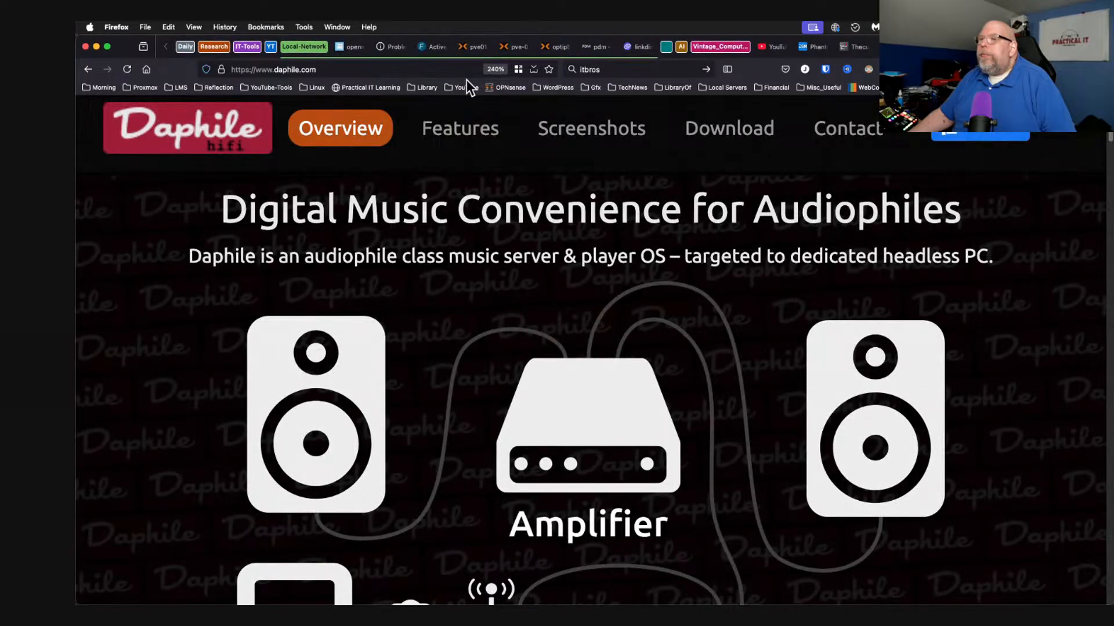
click(436, 47)
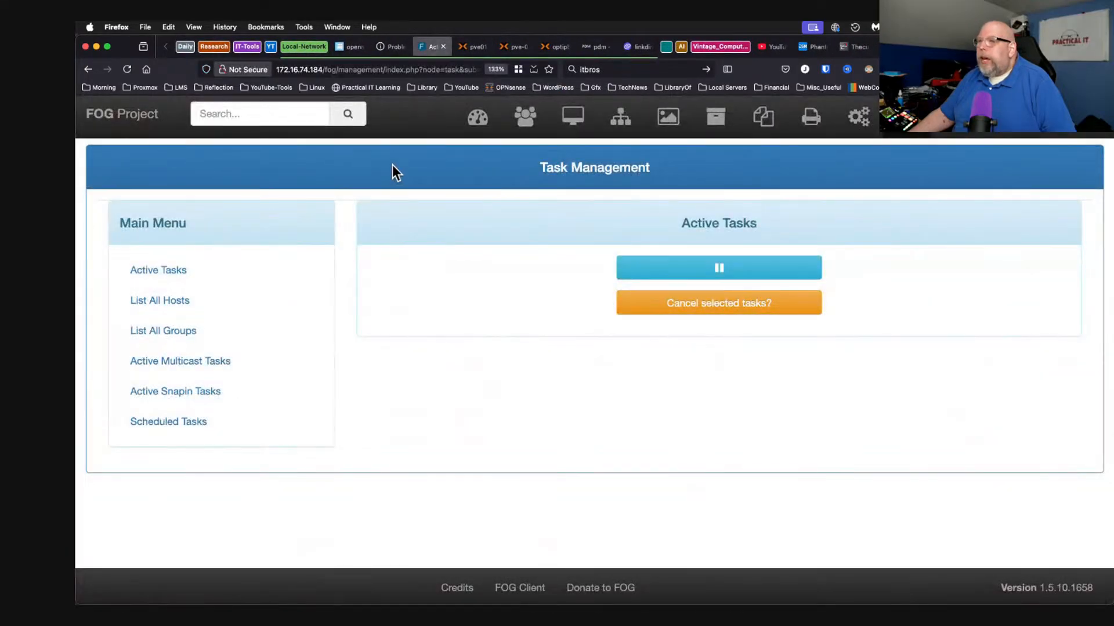
click(477, 118)
Set the dashboard Bandwidth chart to 1 Hour and Receive.
scroll(334, 487, down, 5)
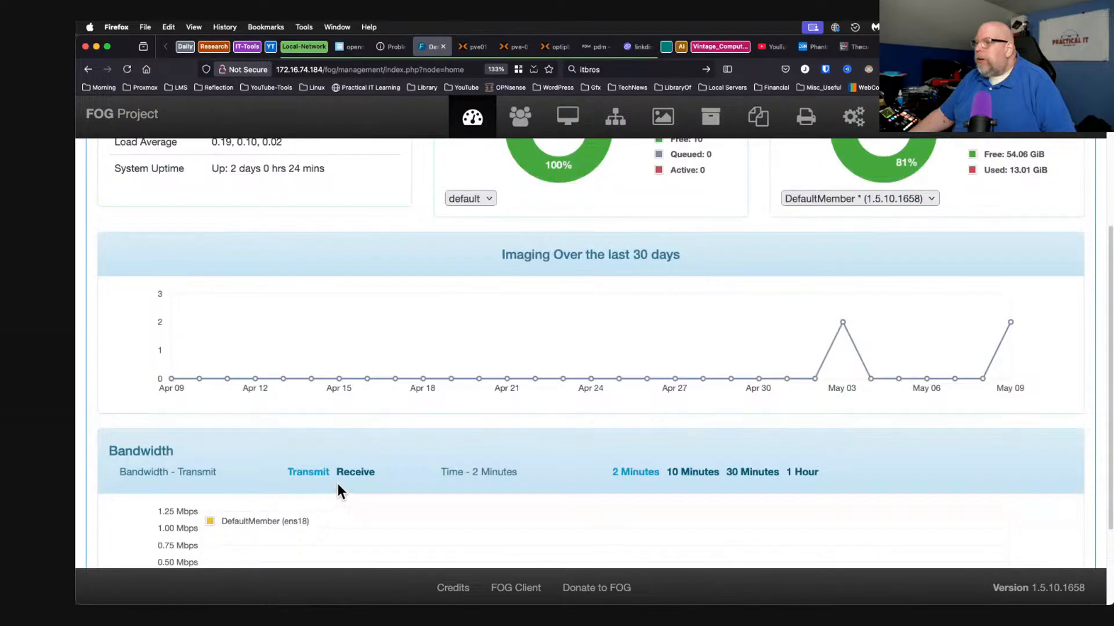
scroll(339, 492, down, 3)
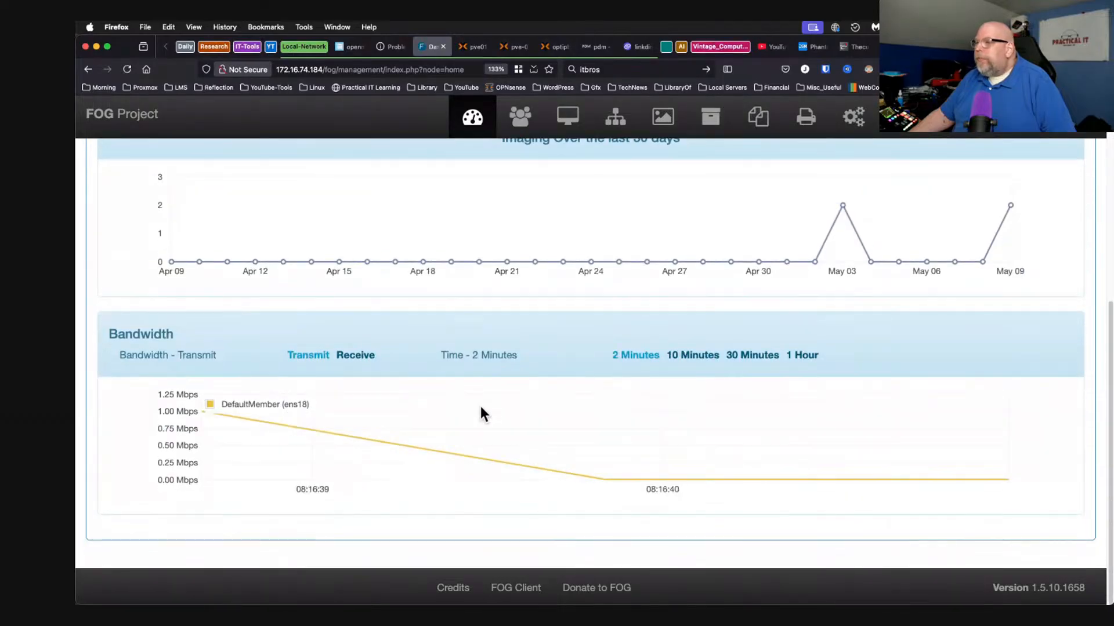
click(790, 355)
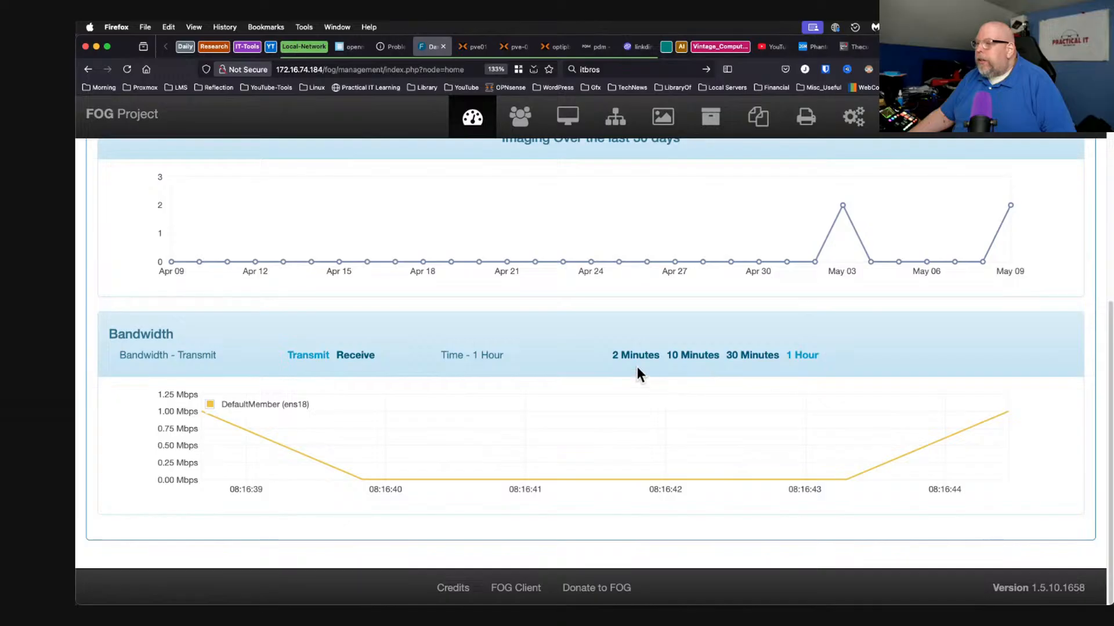
click(345, 358)
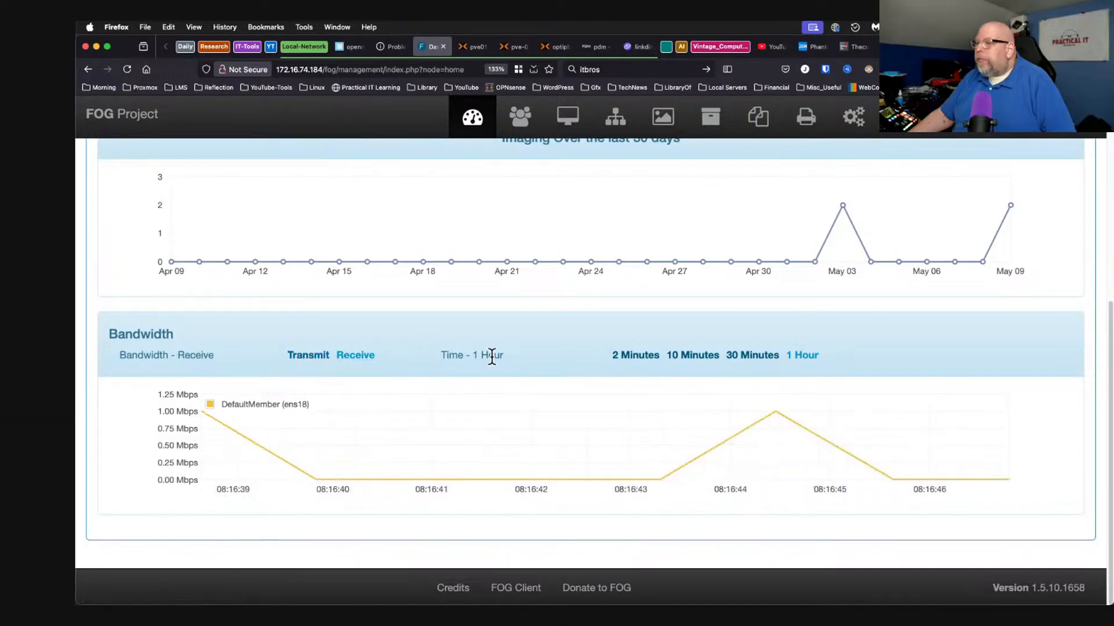
scroll(545, 333, up, 3)
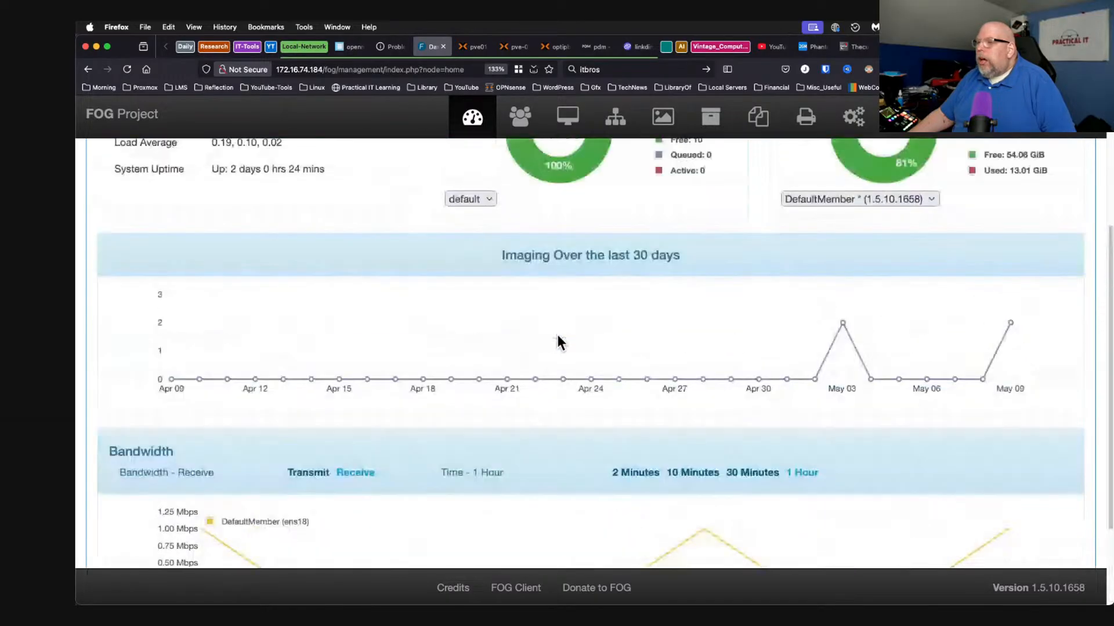
scroll(423, 390, up, 3)
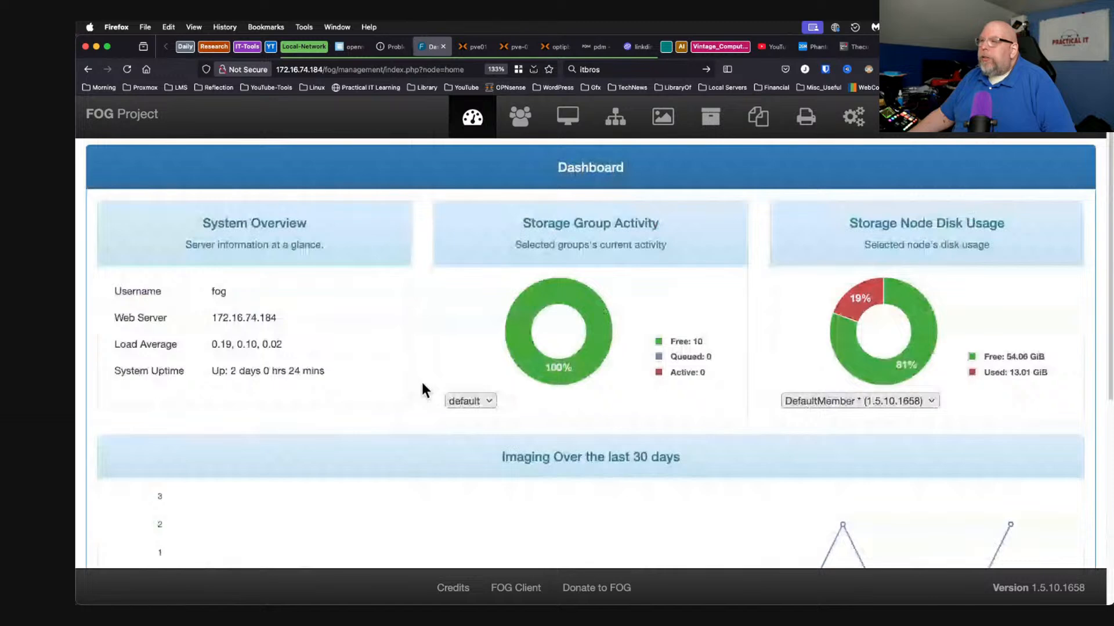